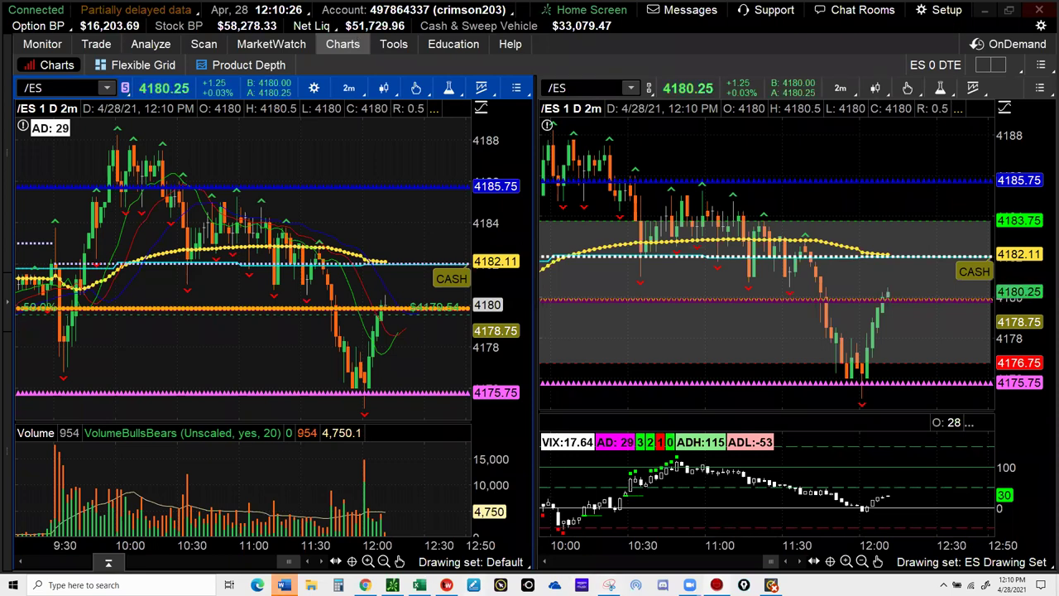
# Step: Switch to the Excel trading workbook and enter the date 4/28/21 in cell A81 of the Net Liq sheet
pyautogui.hotkey('alt', 'Tab')
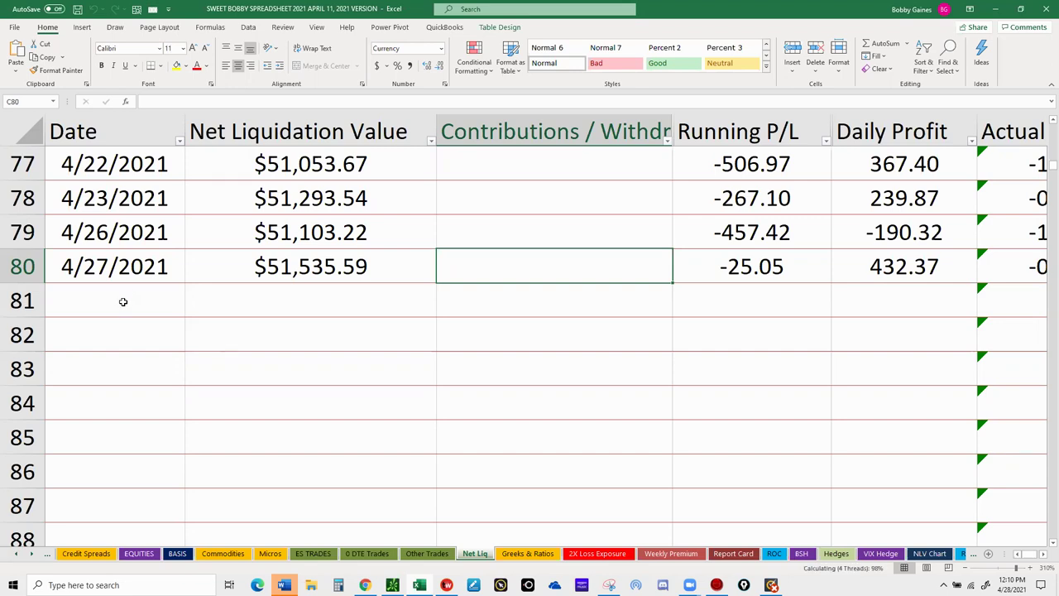
pyautogui.click(123, 301)
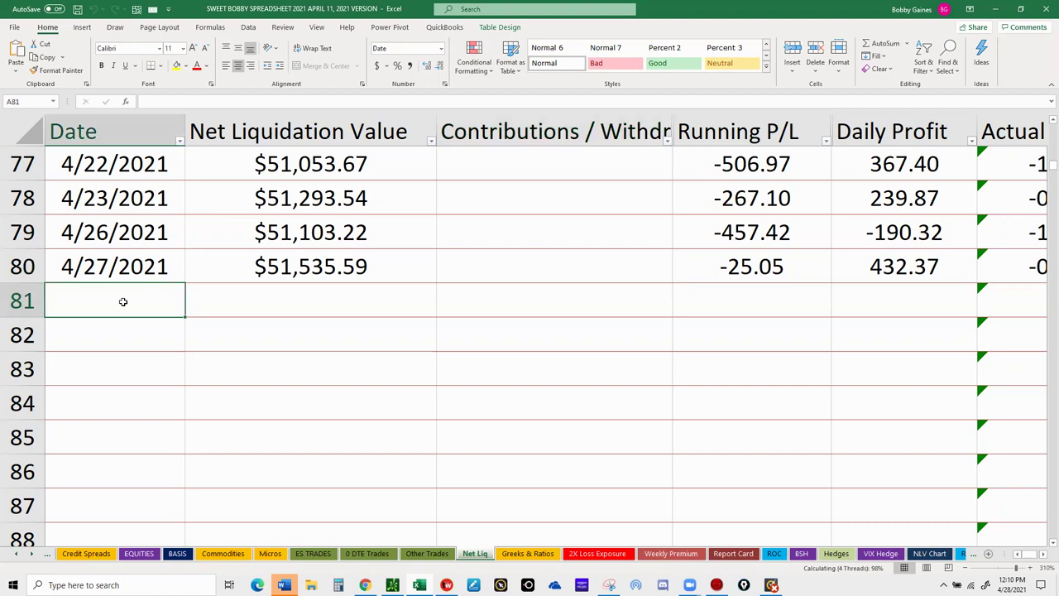
pyautogui.write('4/28')
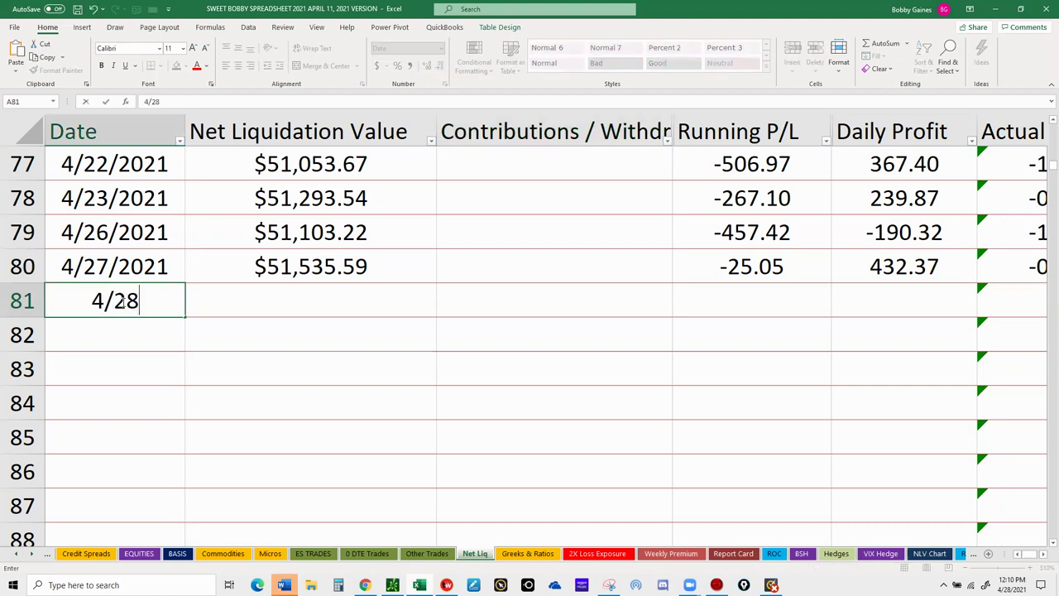
pyautogui.write('/2')
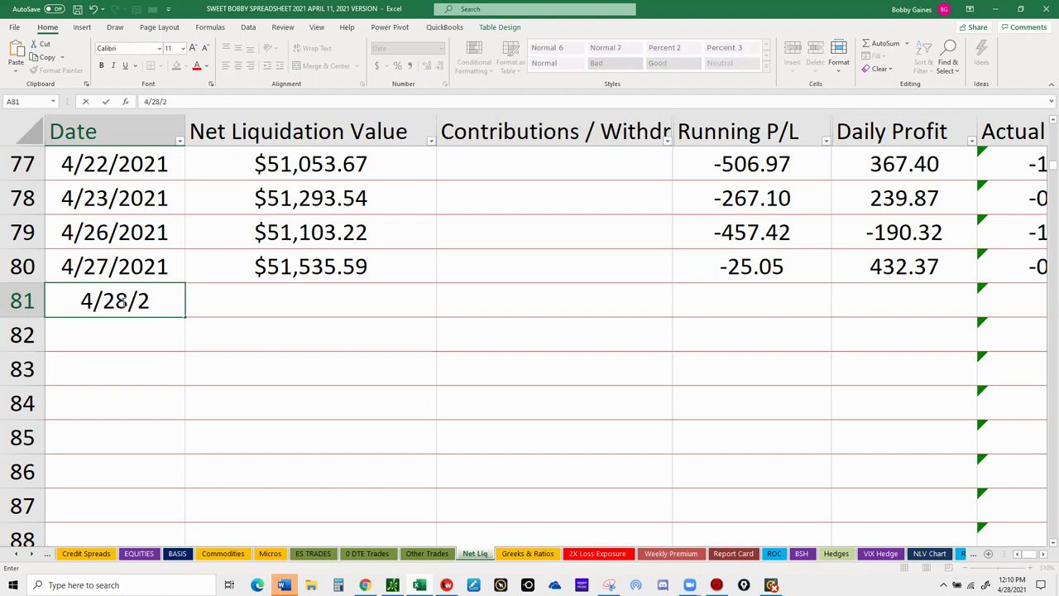
pyautogui.write('1')
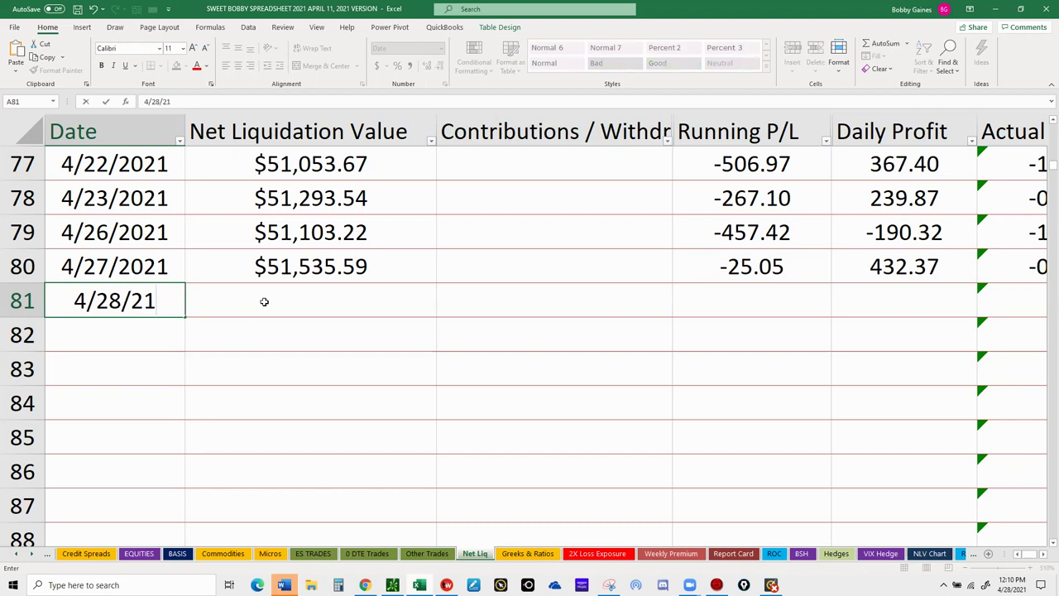
# Step: Enter 51766.04 as the net liquidation value for 4/28/2021 and select that row's Running P/L cell
pyautogui.click(264, 302)
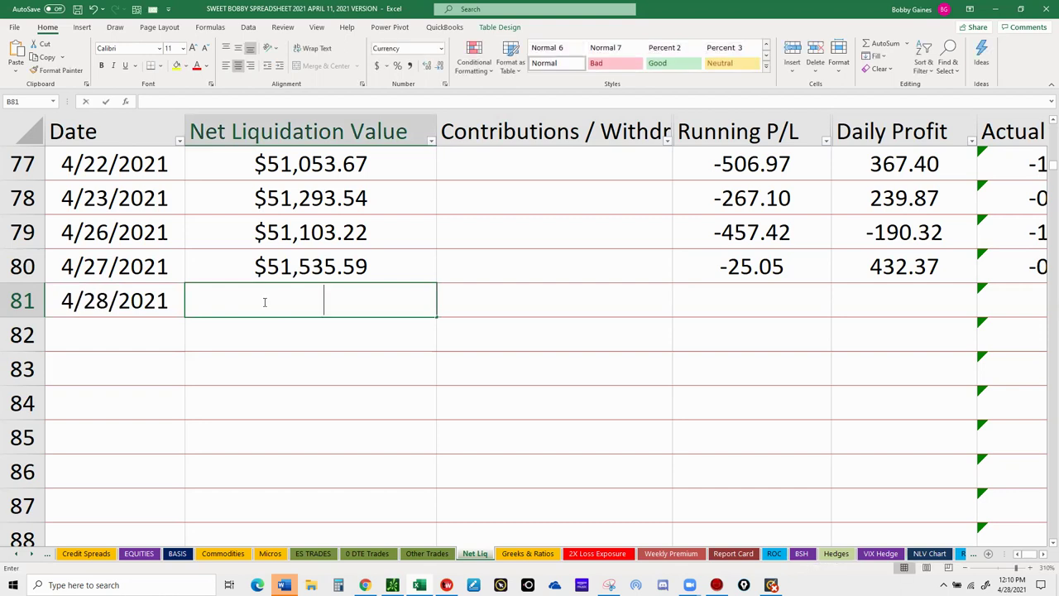
pyautogui.write('51766.04')
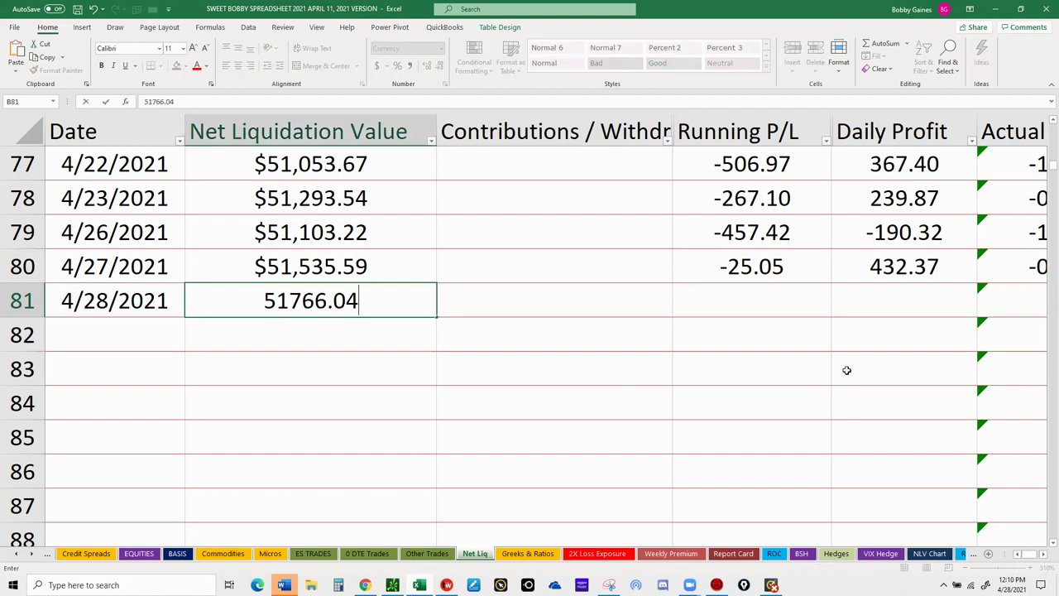
pyautogui.click(904, 368)
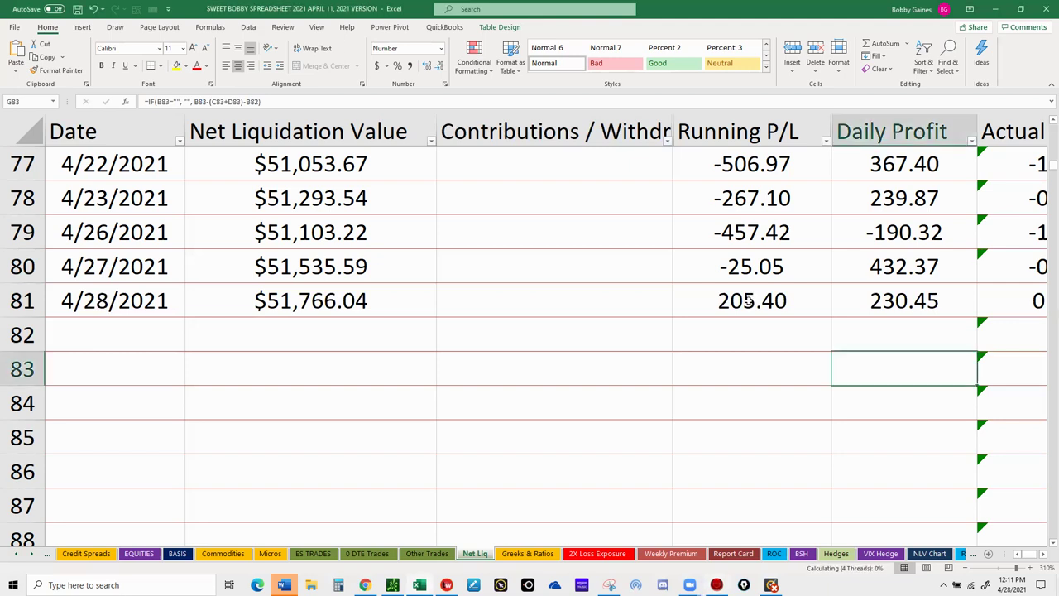
pyautogui.click(748, 301)
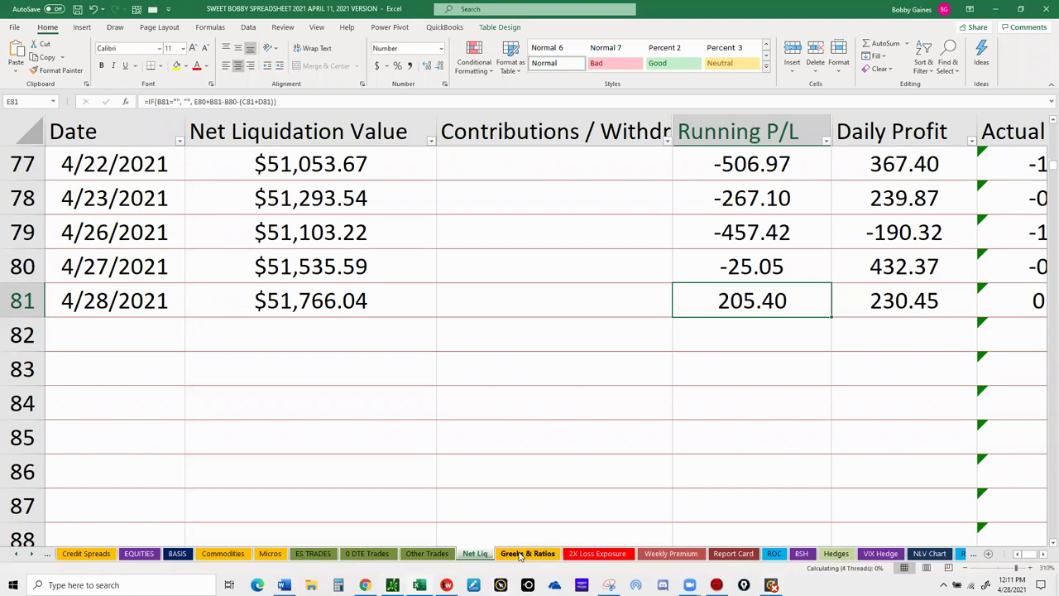
# Step: Open the Greeks & Ratios sheet, and in thinkorswim collapse the Activity and Positions list to its SPY-weighted totals
pyautogui.click(521, 554)
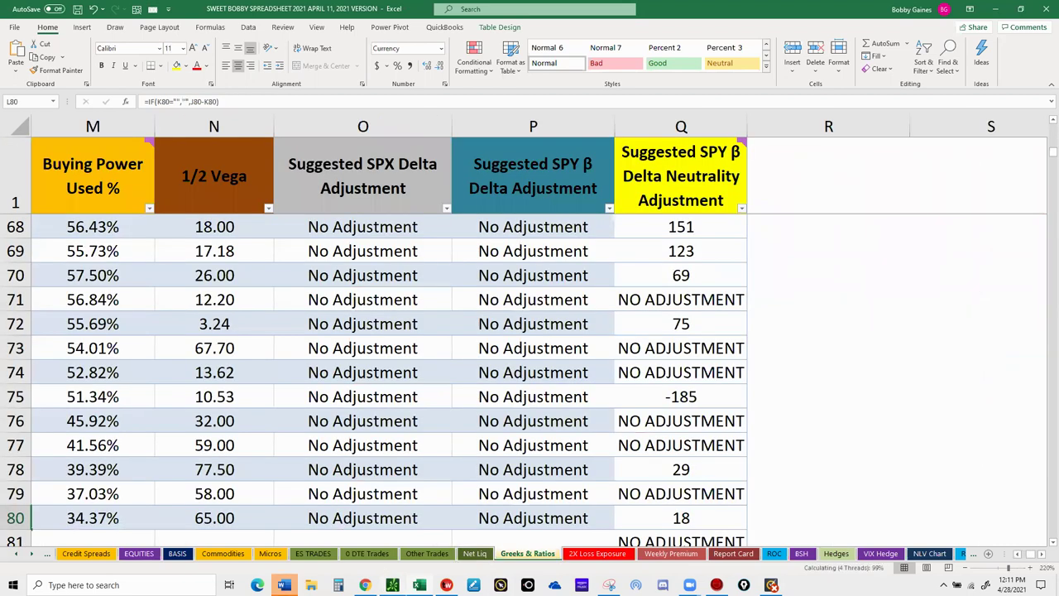
pyautogui.hotkey('alt', 'Tab')
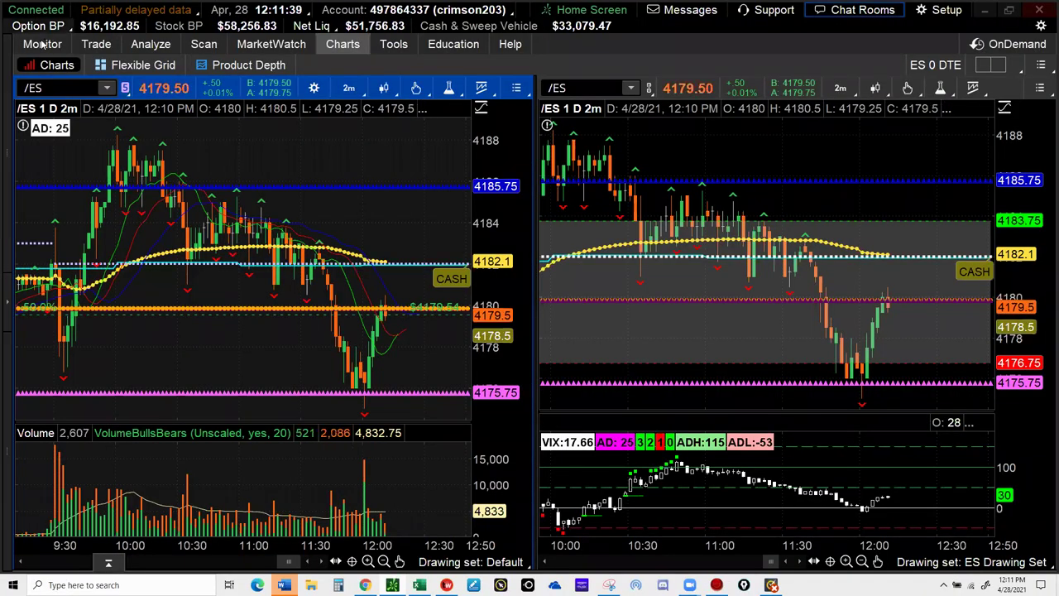
pyautogui.click(42, 46)
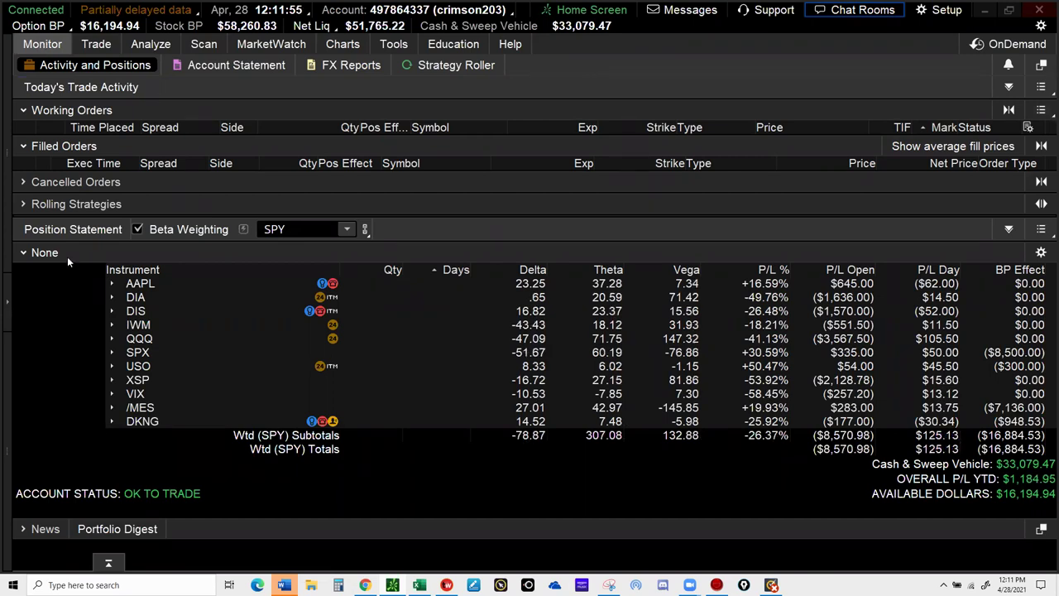
pyautogui.click(26, 254)
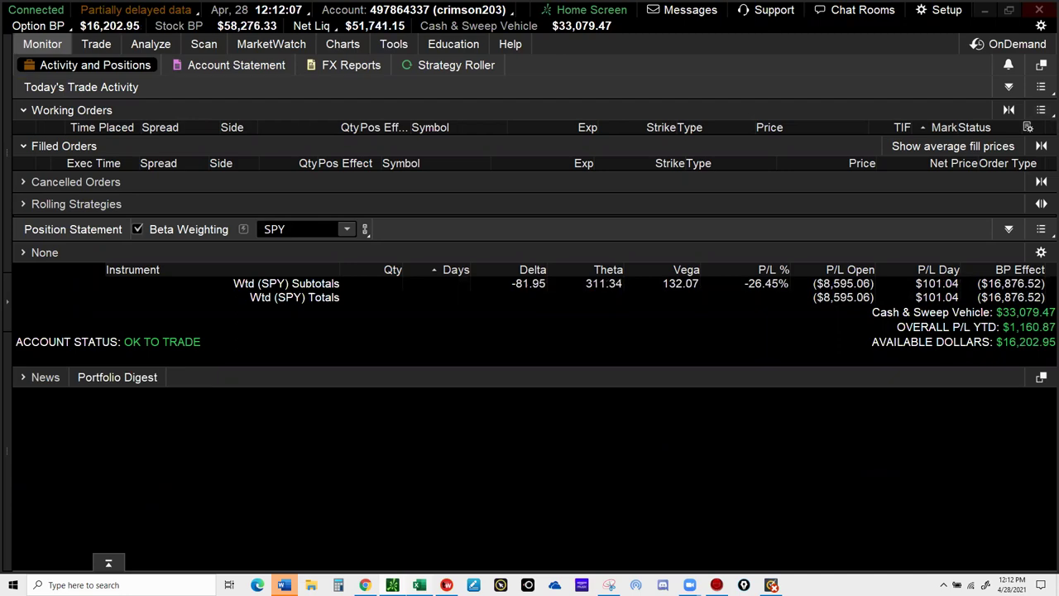
# Step: Return to Excel and enter -81 as the Weighted value in the 4/28/2021 row of Greeks & Ratios
pyautogui.hotkey('alt', 'Tab')
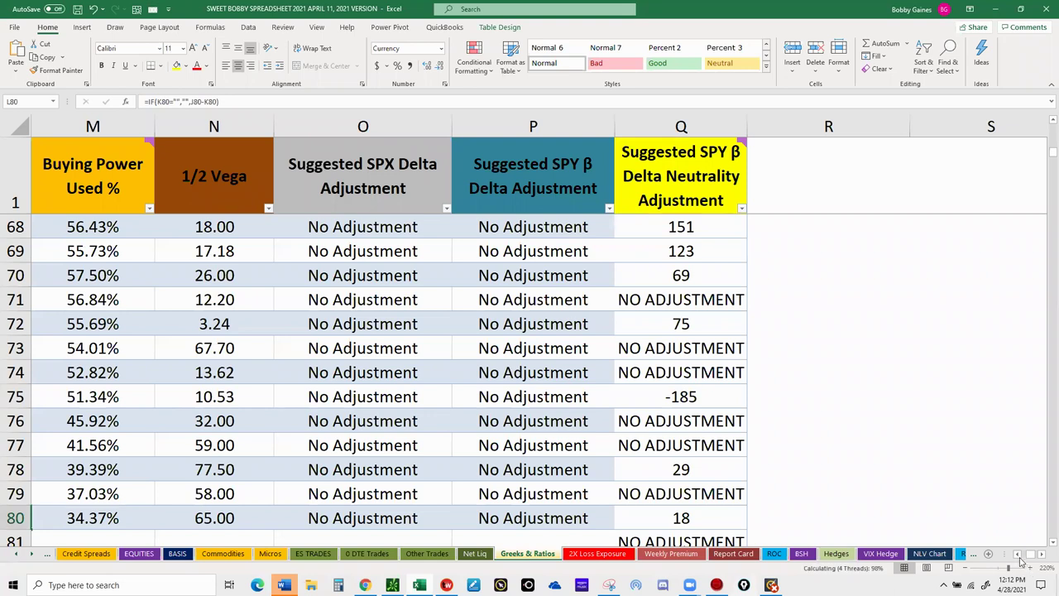
pyautogui.hscroll(-5, 1020, 562)
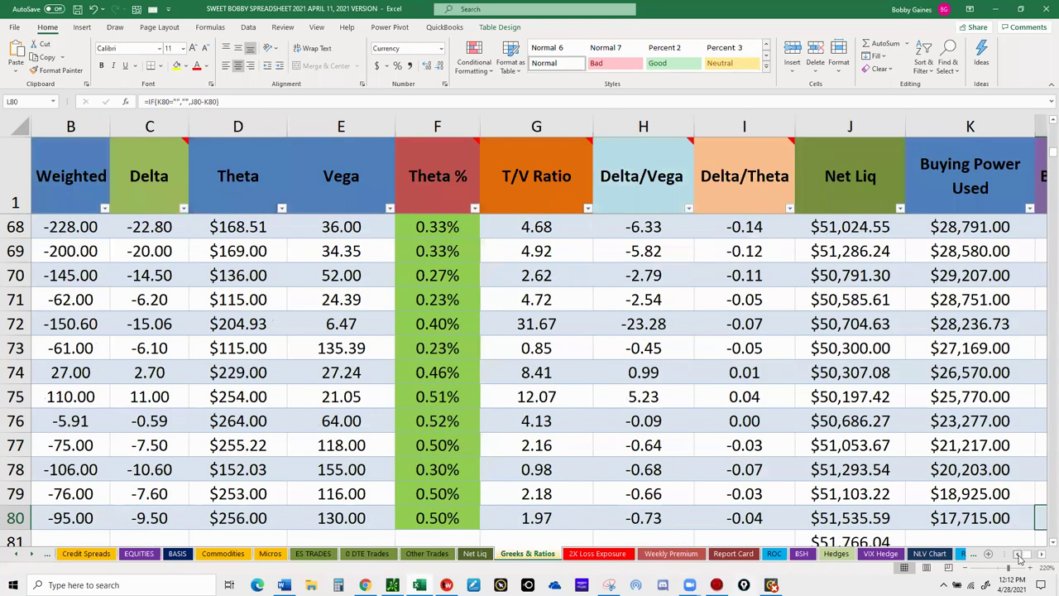
pyautogui.hscroll(-1, 1020, 560)
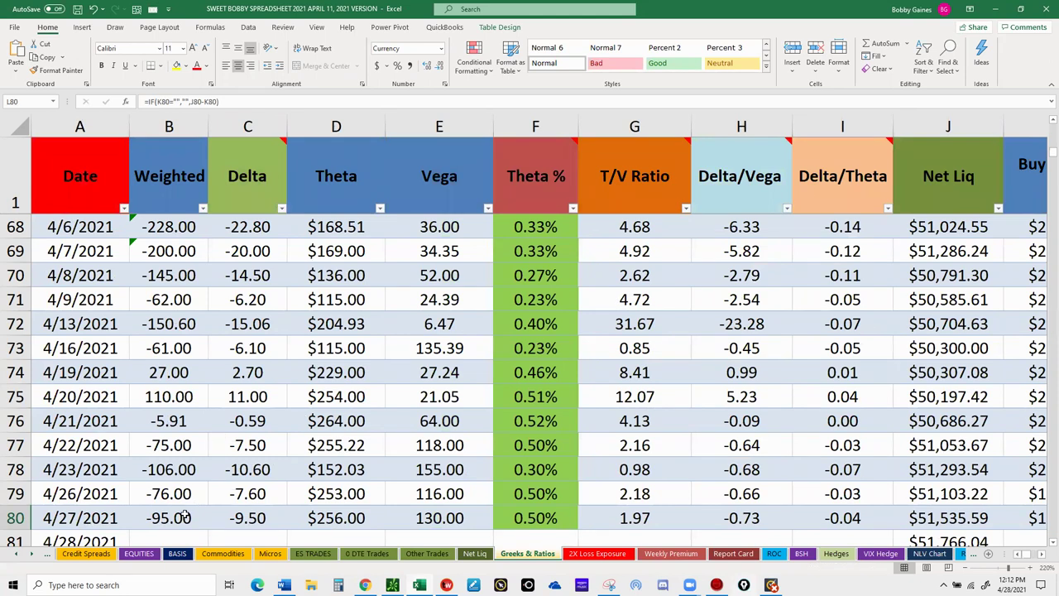
pyautogui.scroll(-1, 186, 513)
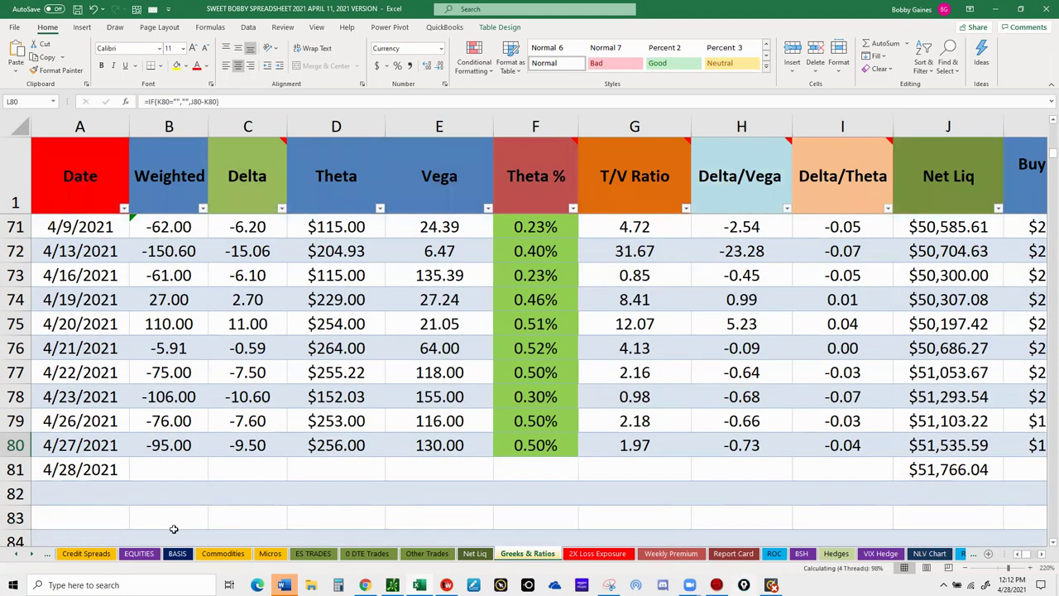
pyautogui.click(161, 463)
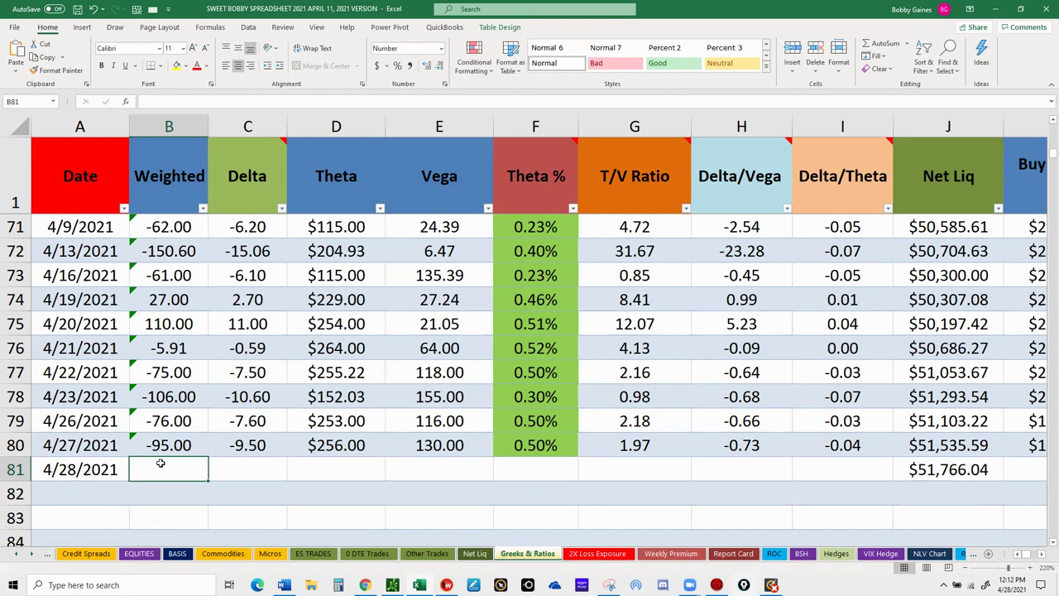
pyautogui.write('-8')
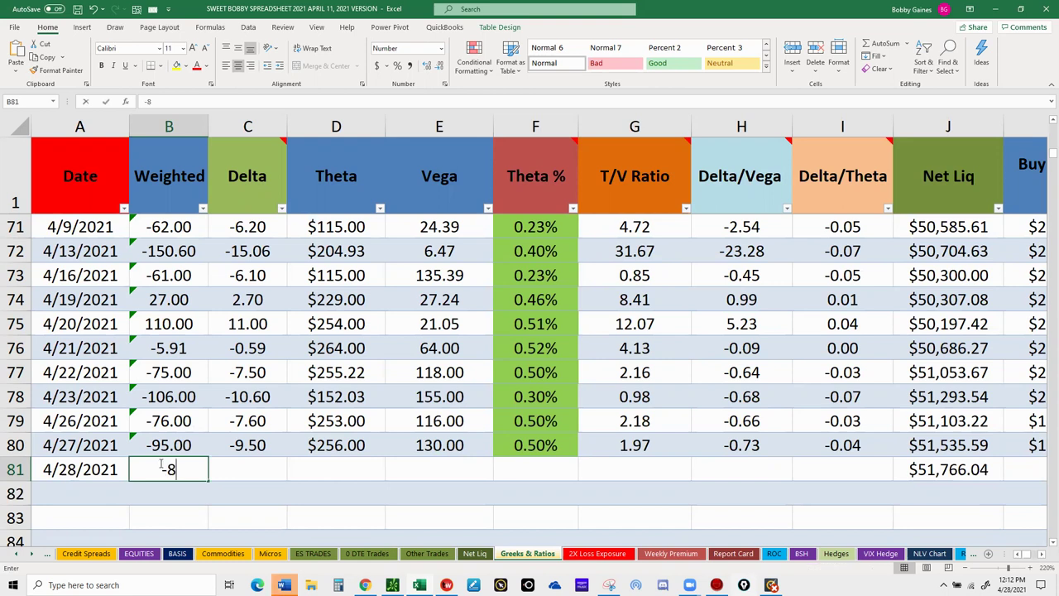
pyautogui.write('1')
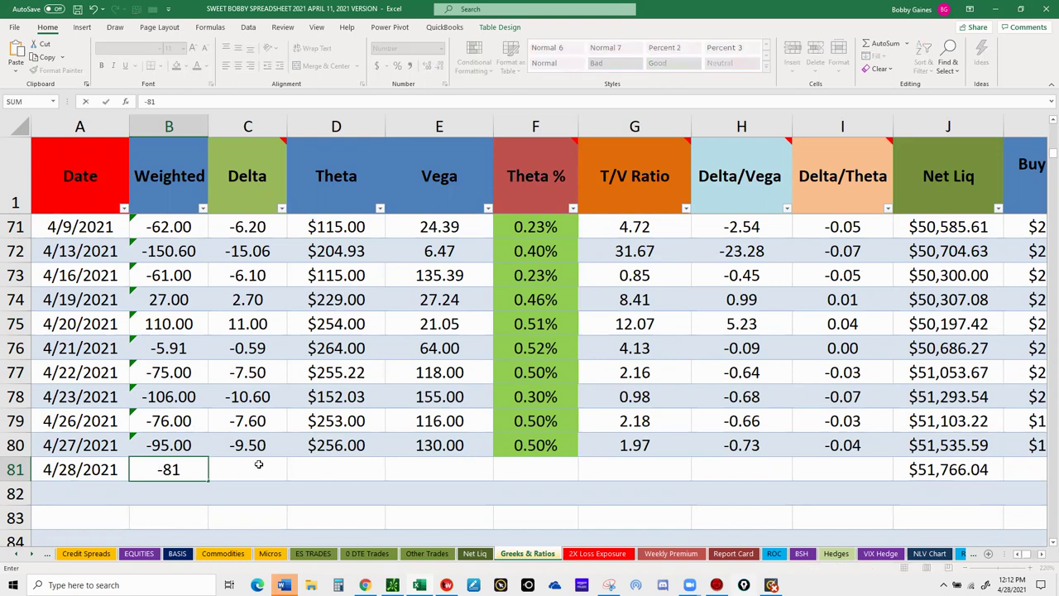
pyautogui.press('Tab')
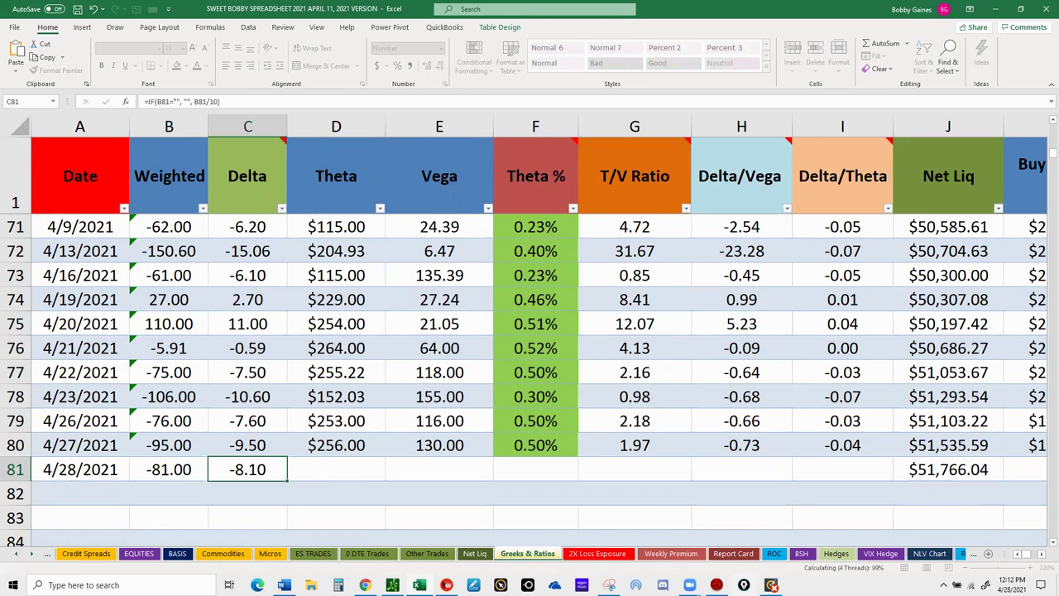
# Step: Check the weighted theta total in thinkorswim and enter 309 as Theta in the 4/28/2021 row
pyautogui.click(331, 470)
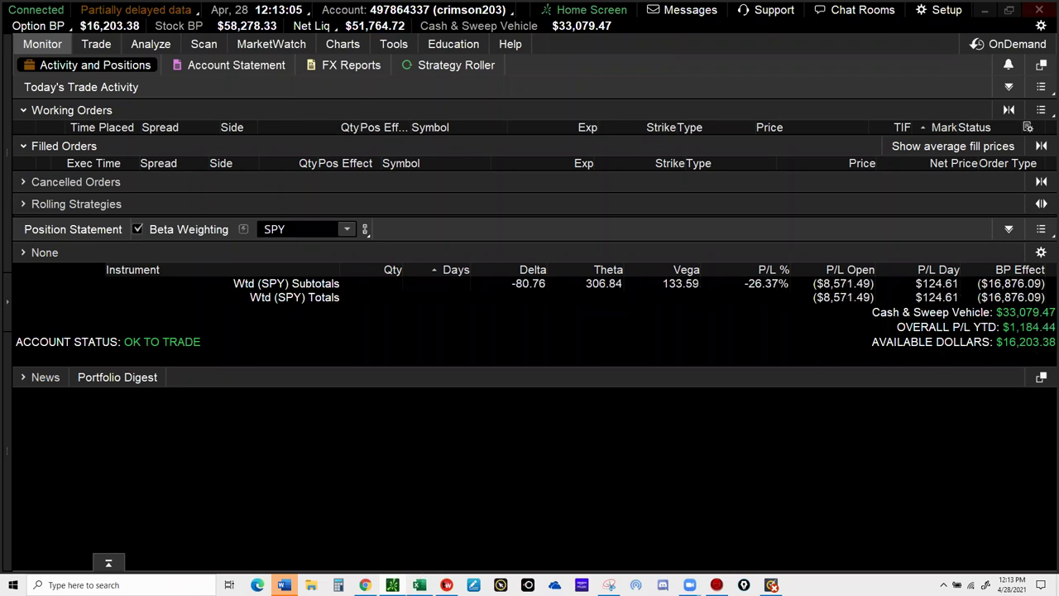
pyautogui.hotkey('alt', 'Tab')
pyautogui.click(330, 465)
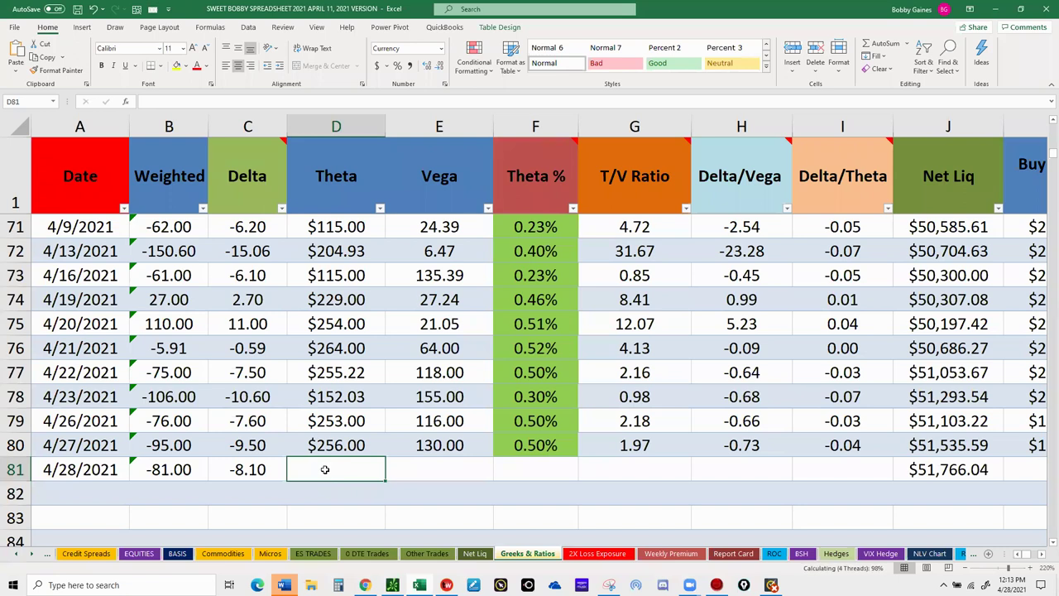
pyautogui.write('309')
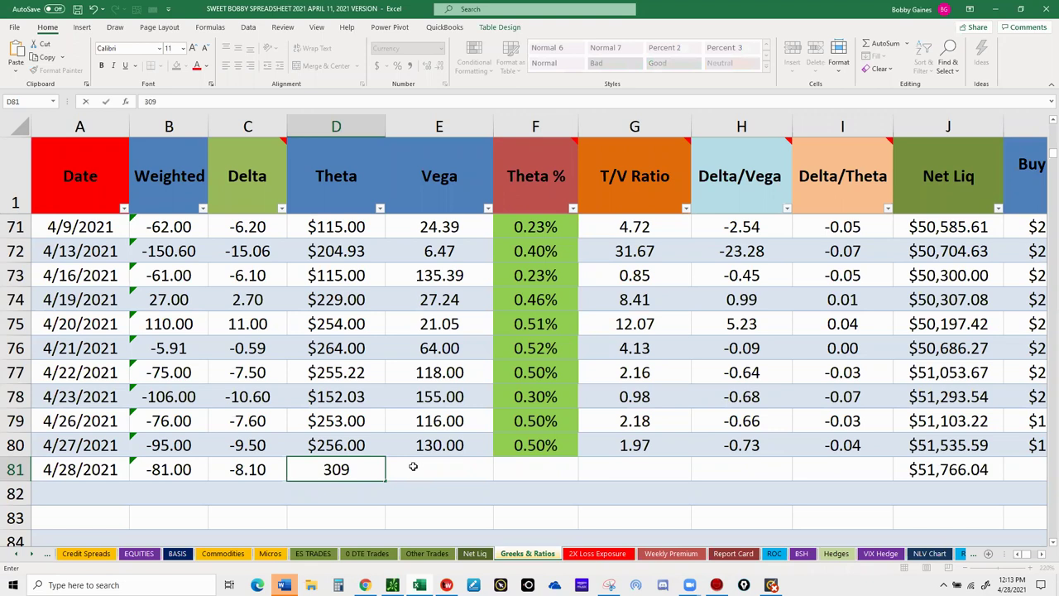
pyautogui.click(413, 467)
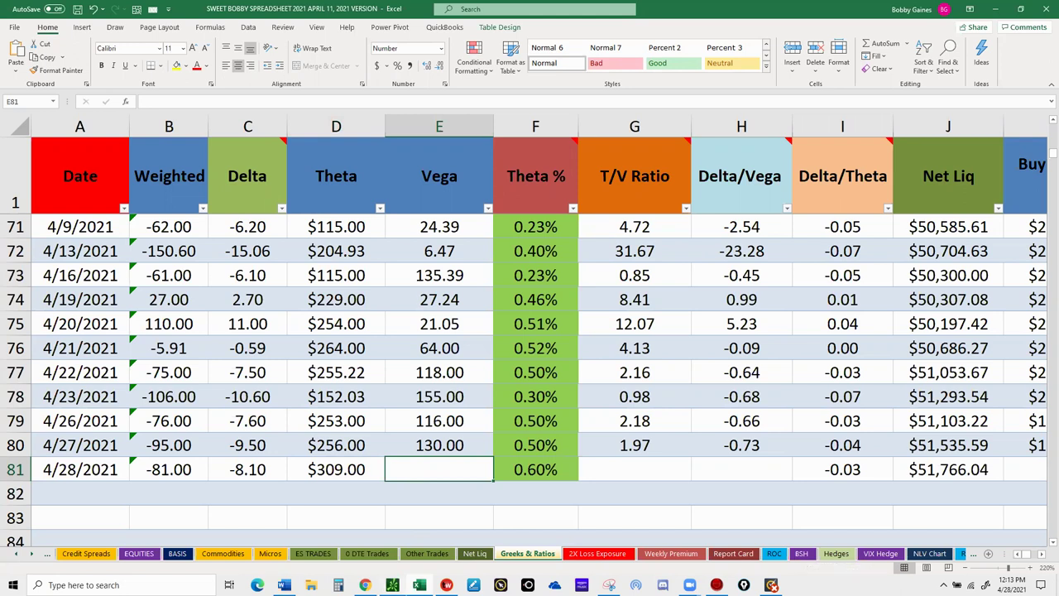
# Step: Check the weighted vega total in thinkorswim, enter 132 as Vega for 4/28/2021, and select that row's Theta % cell
pyautogui.hotkey('alt', 'Tab')
pyautogui.write('132')
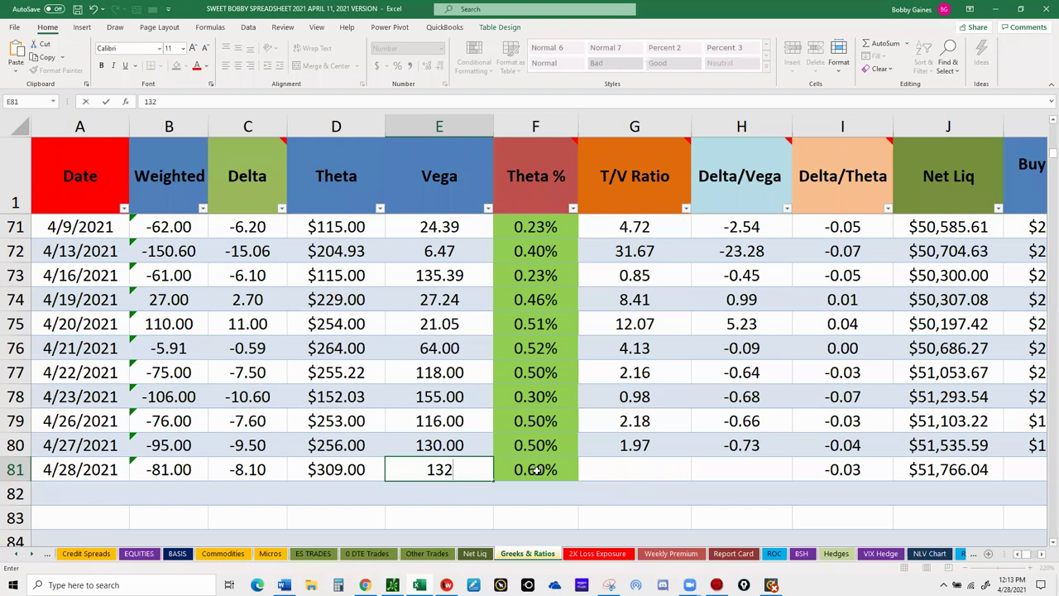
pyautogui.press('Tab')
pyautogui.press('Tab')
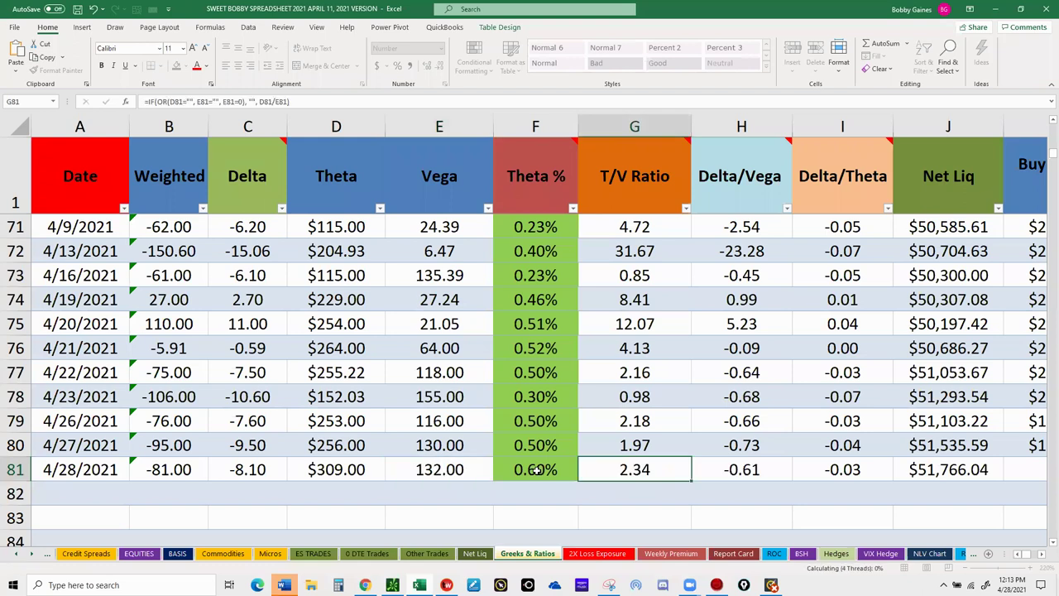
pyautogui.click(536, 469)
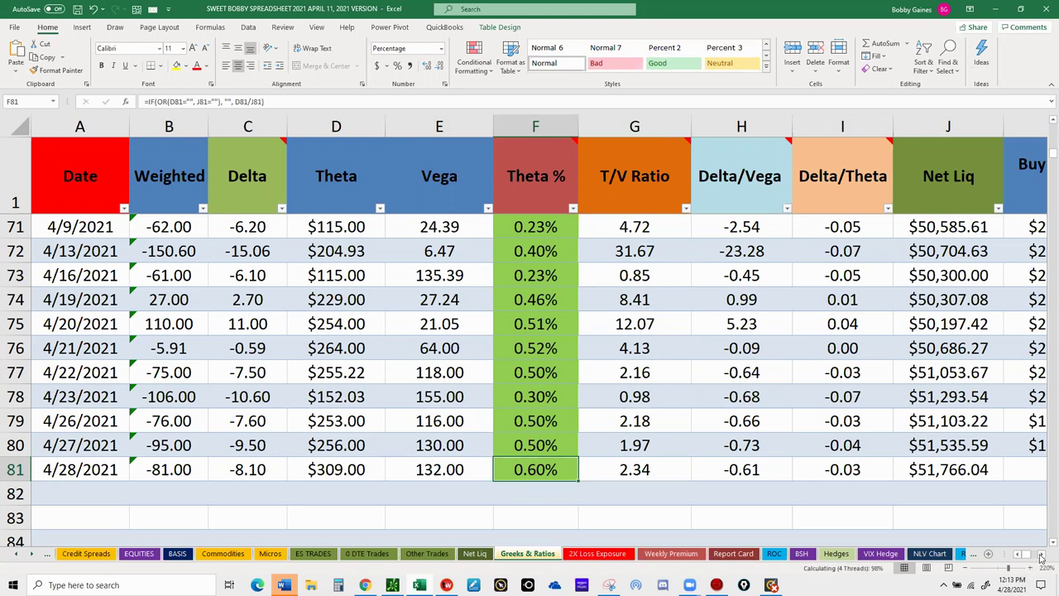
# Step: Check the weighted BP Effect total in thinkorswim and enter 16884 as Buying Power Used in the 4/28/2021 row
pyautogui.click(1041, 557)
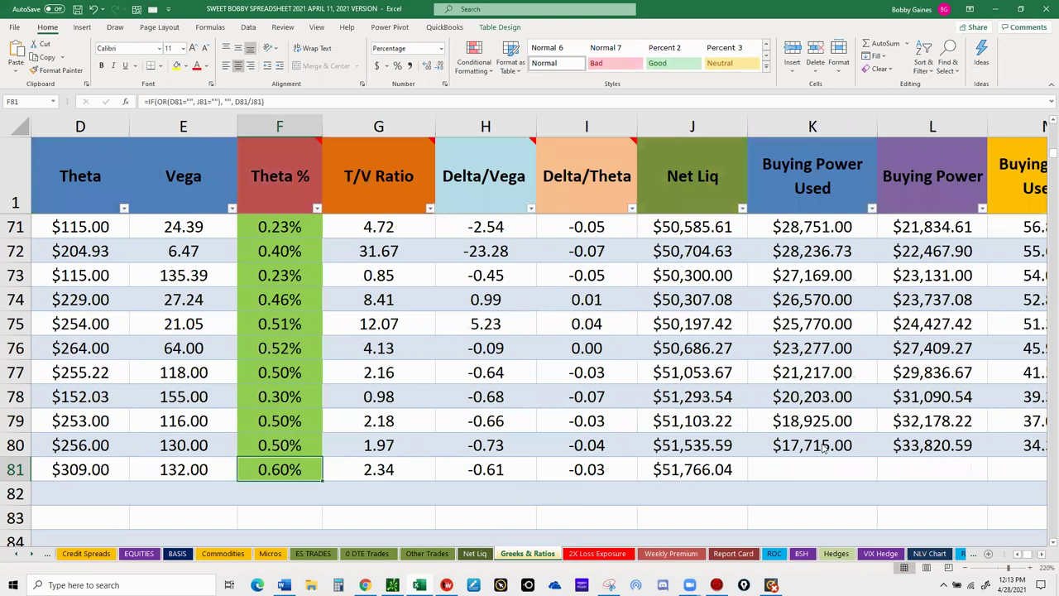
pyautogui.hscroll(1, 799, 467)
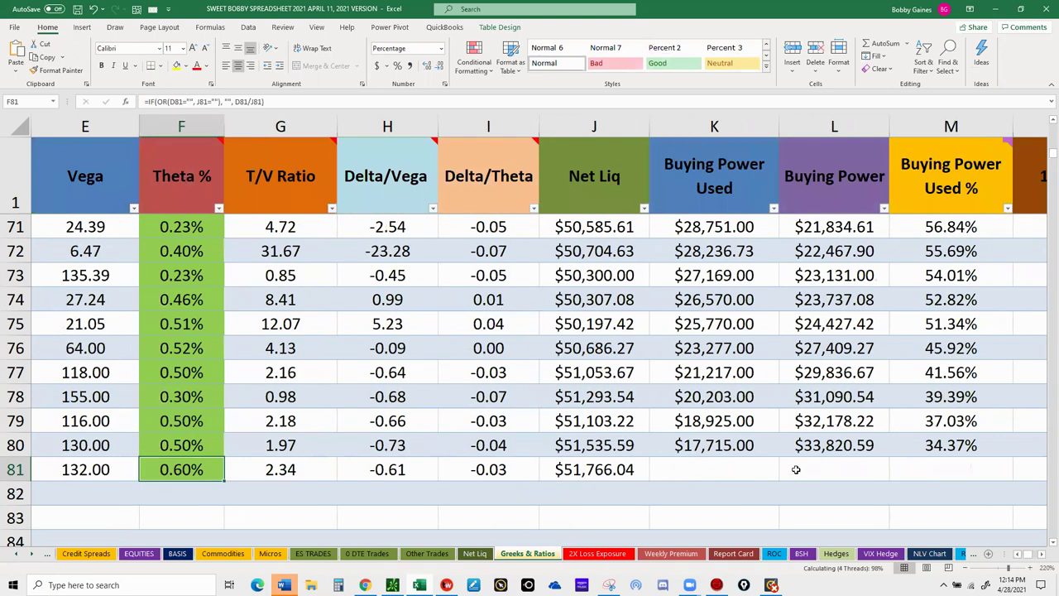
pyautogui.click(784, 468)
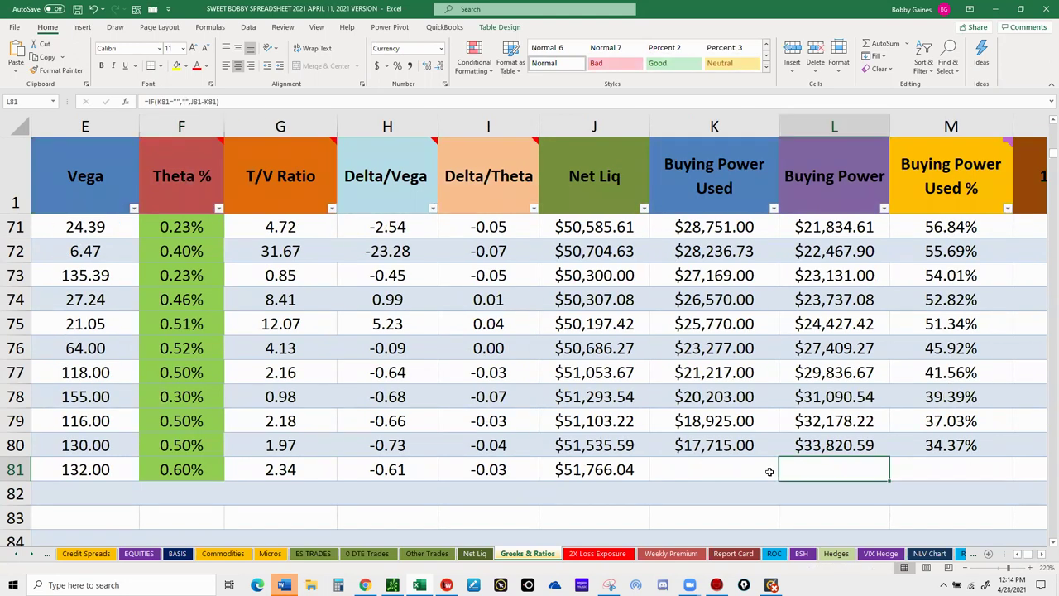
pyautogui.click(689, 464)
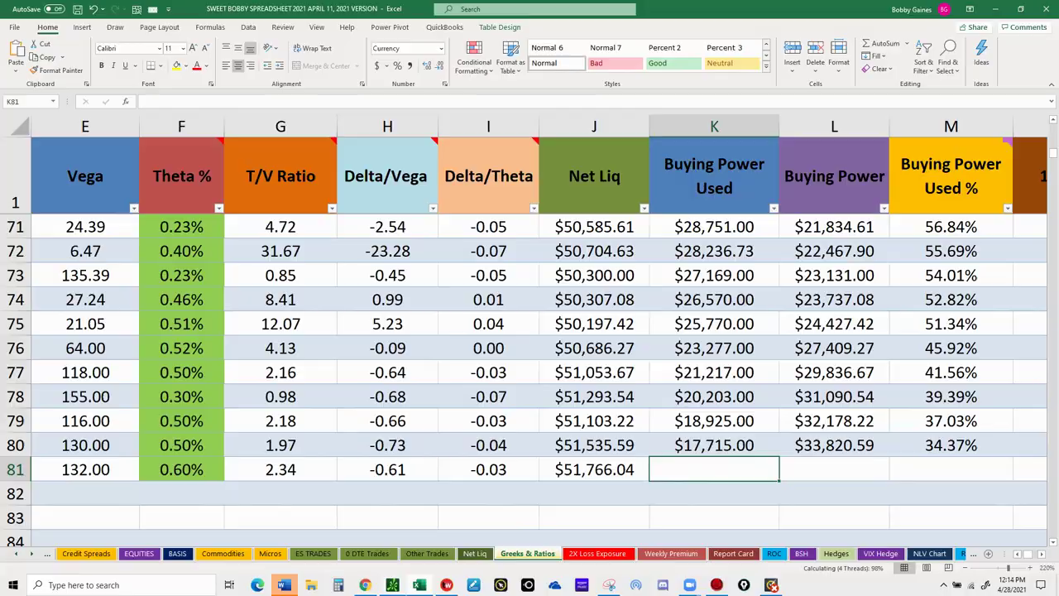
pyautogui.hotkey('alt', 'Tab')
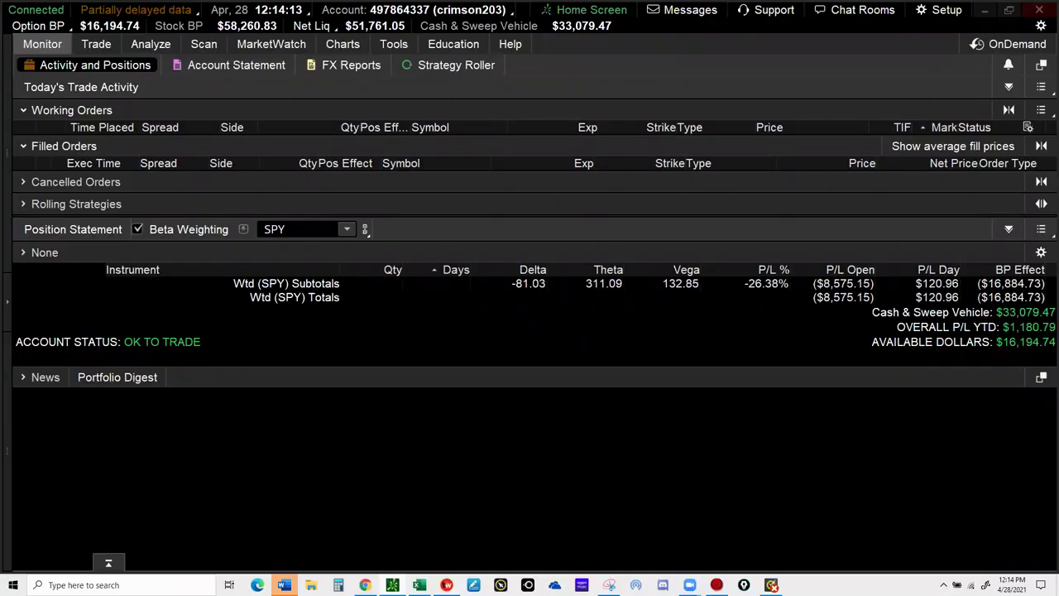
pyautogui.hotkey('alt', 'Tab')
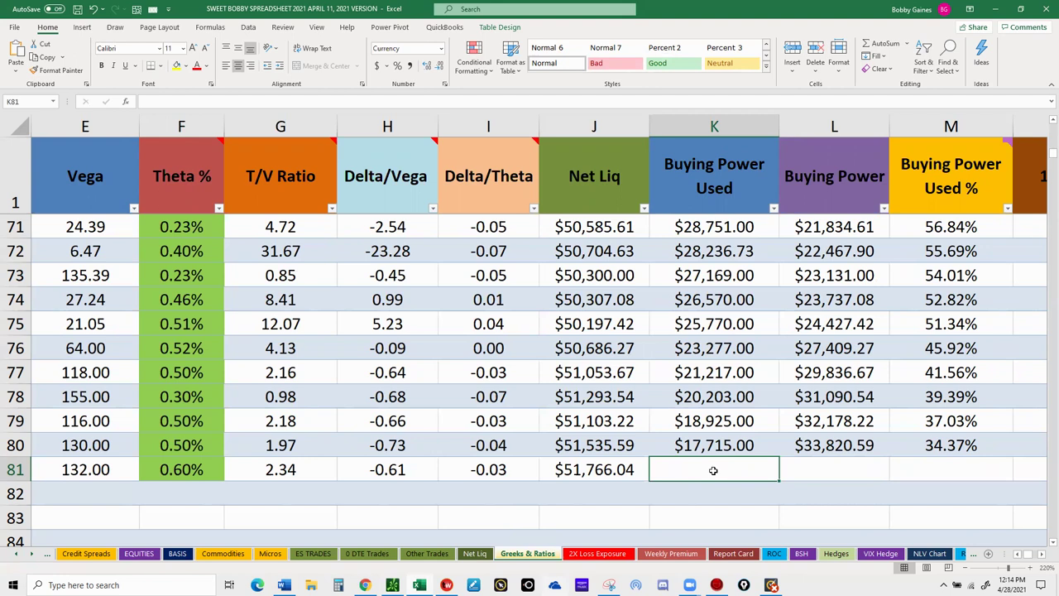
pyautogui.write('166')
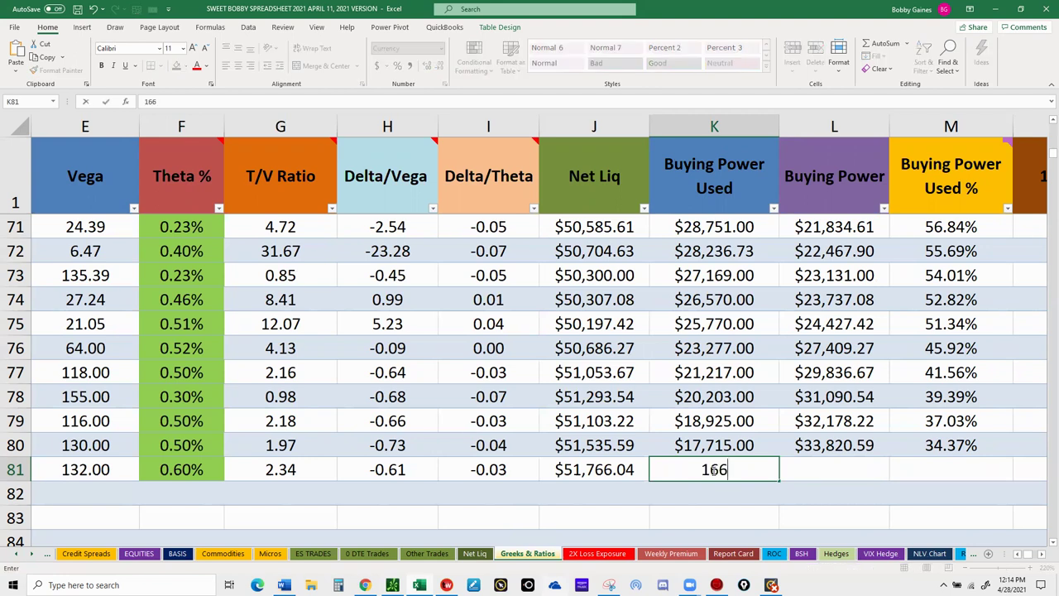
pyautogui.write('84')
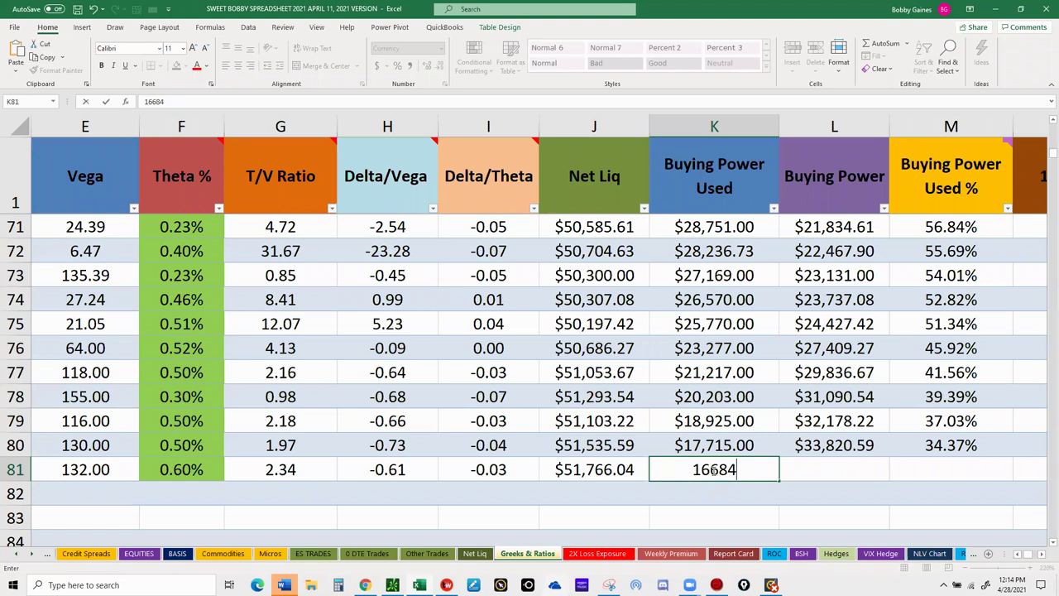
pyautogui.press('BackSpace')
pyautogui.press('BackSpace')
pyautogui.press('BackSpace')
pyautogui.write('884')
pyautogui.press('Return')
pyautogui.press('Return')
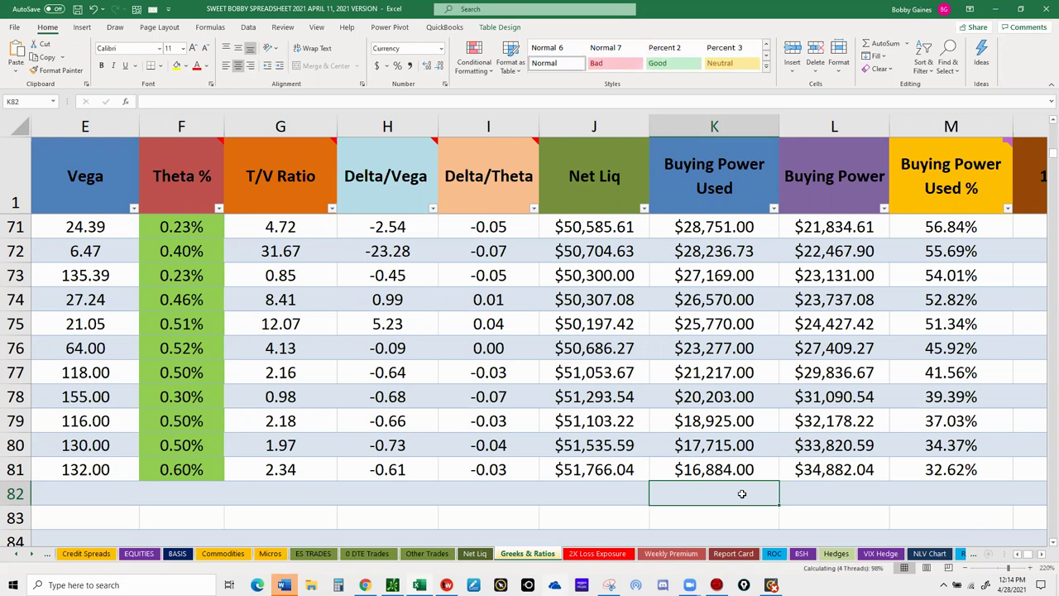
# Step: Review the 4/28/2021 row's Buying Power Used %, 1/2 Vega and suggested SPX and SPY delta adjustment values
pyautogui.click(932, 469)
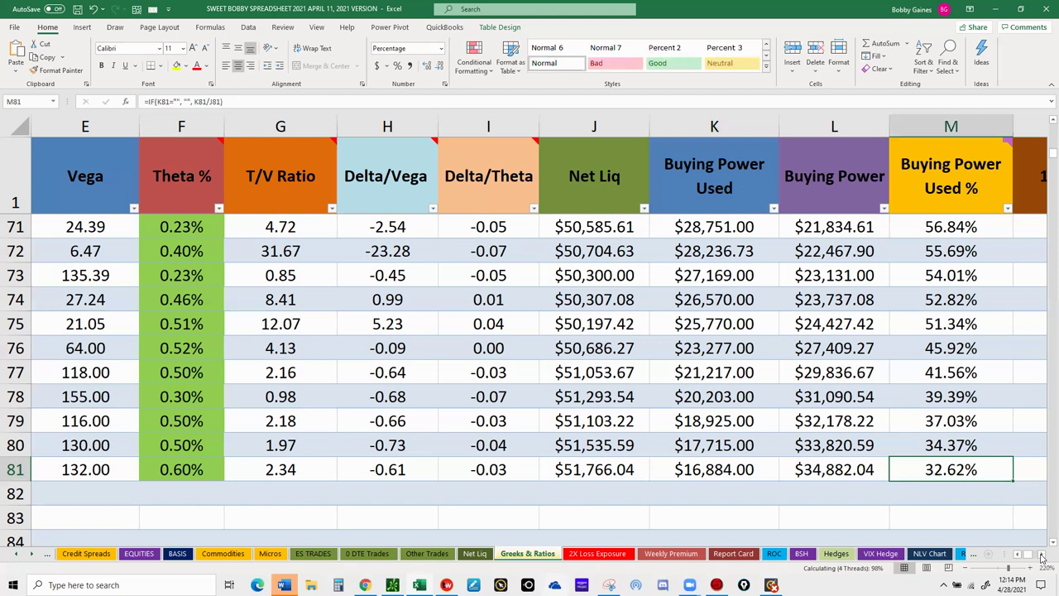
pyautogui.doubleClick(1041, 555)
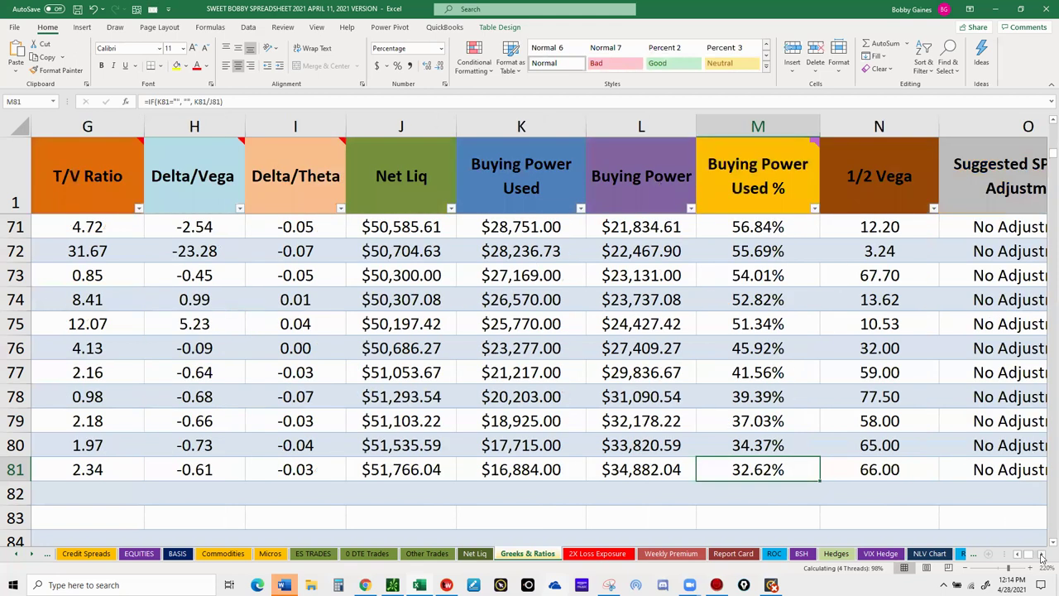
pyautogui.doubleClick(1042, 555)
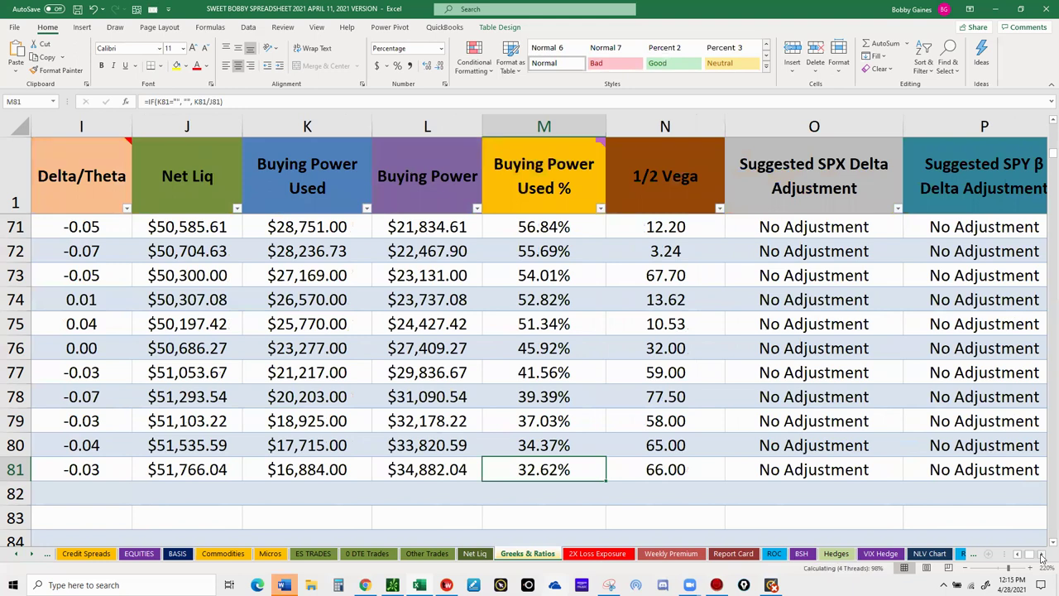
pyautogui.click(1042, 557)
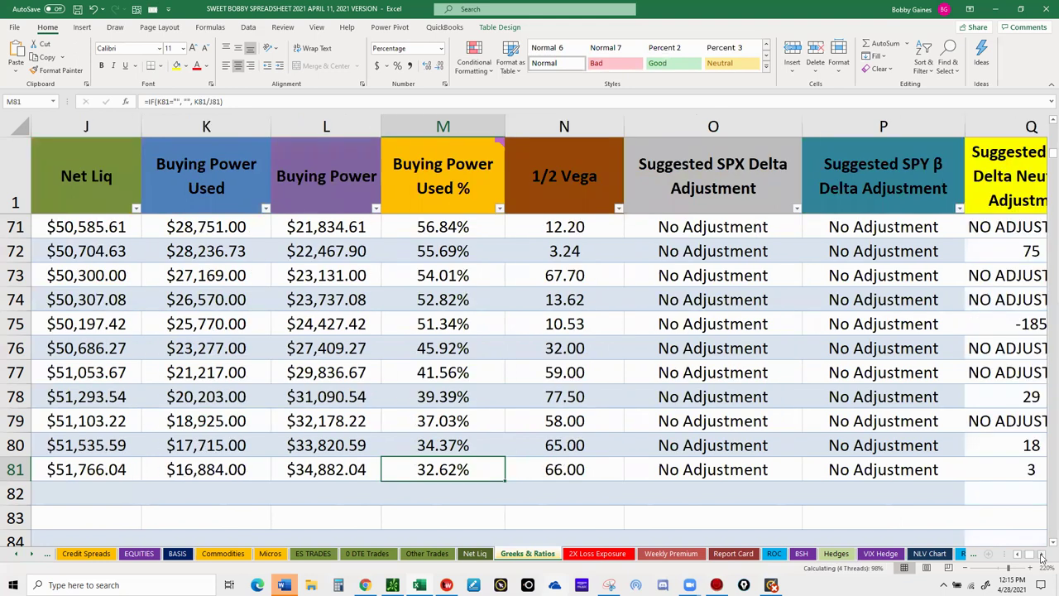
pyautogui.click(1041, 557)
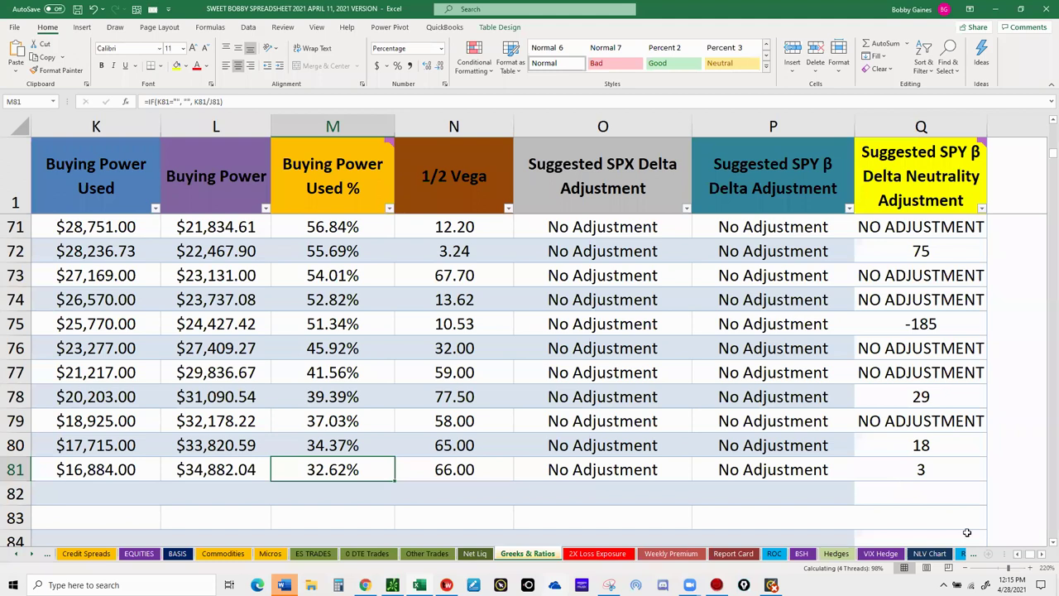
pyautogui.press('Right')
pyautogui.press('Right')
pyautogui.press('Right')
pyautogui.press('Right')
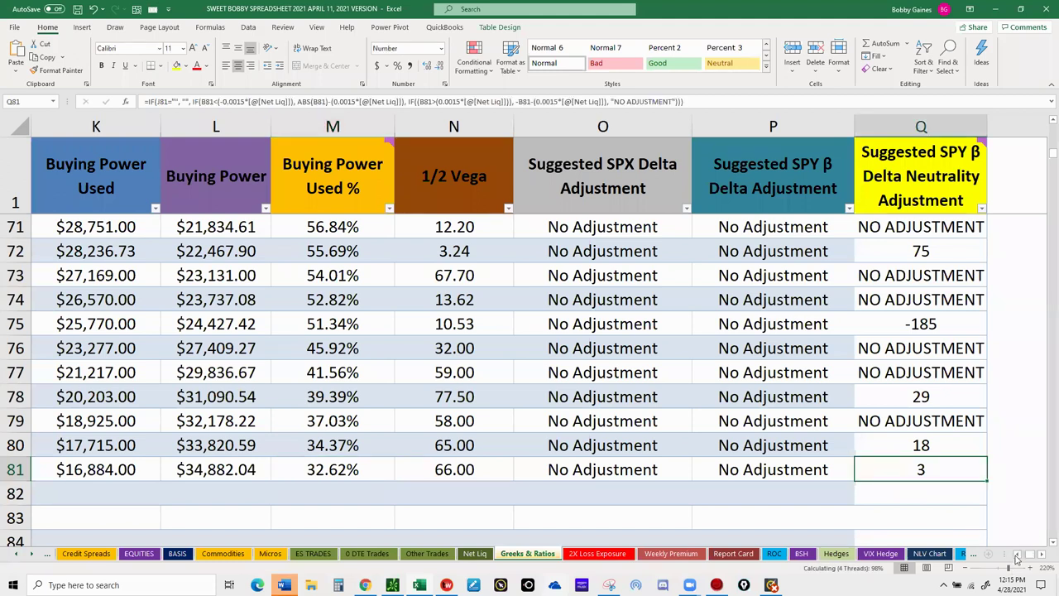
pyautogui.hscroll(-10, 1016, 561)
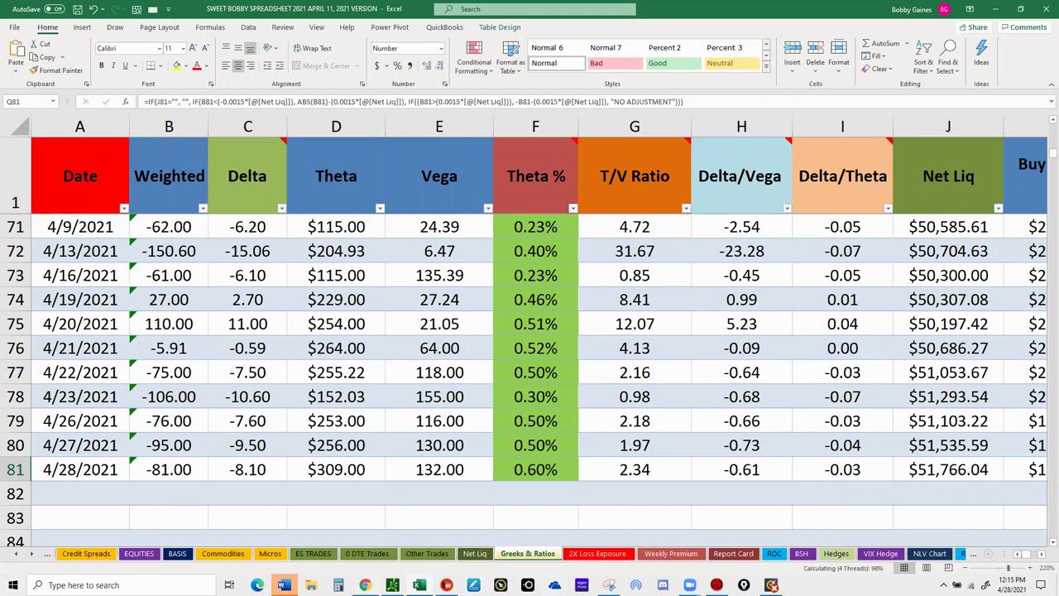
# Step: Open the Credit Spreads sheet, examine the SPX trades' strikes and entry details, and switch to thinkorswim
pyautogui.click(85, 554)
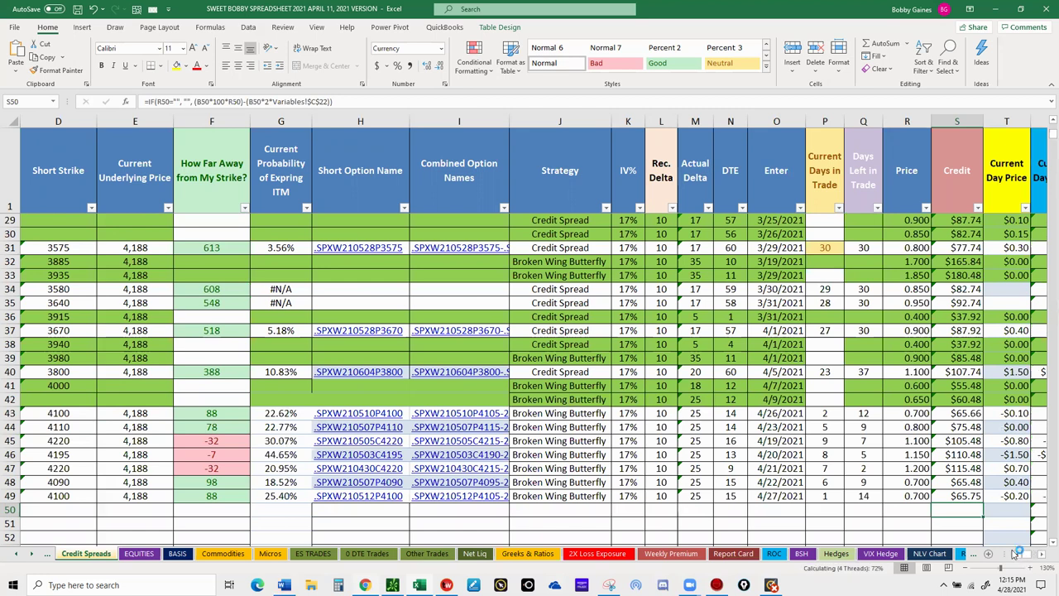
pyautogui.hscroll(-3, 1014, 553)
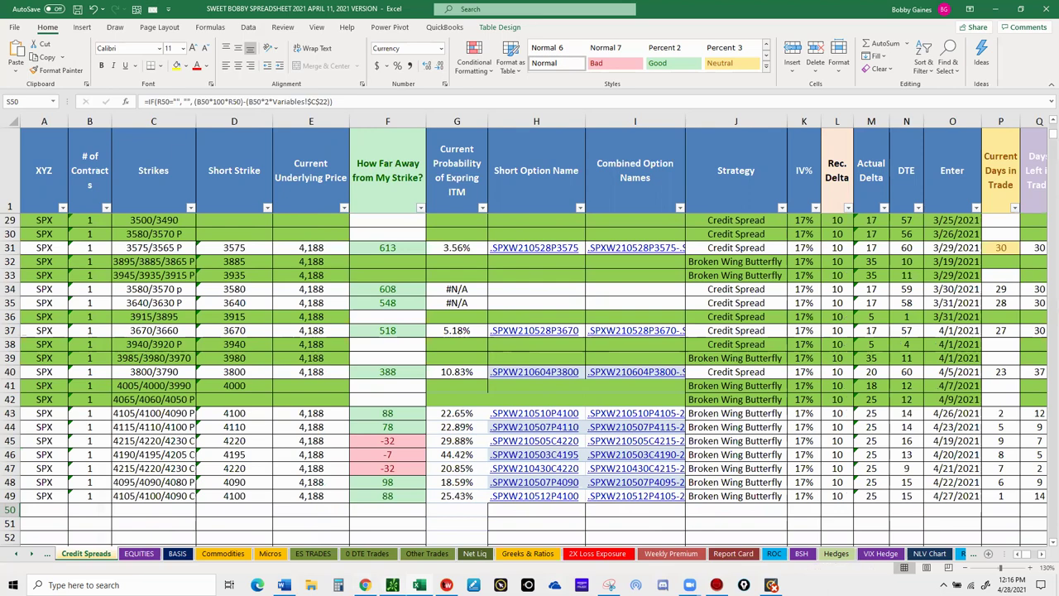
pyautogui.hotkey('alt', 'Tab')
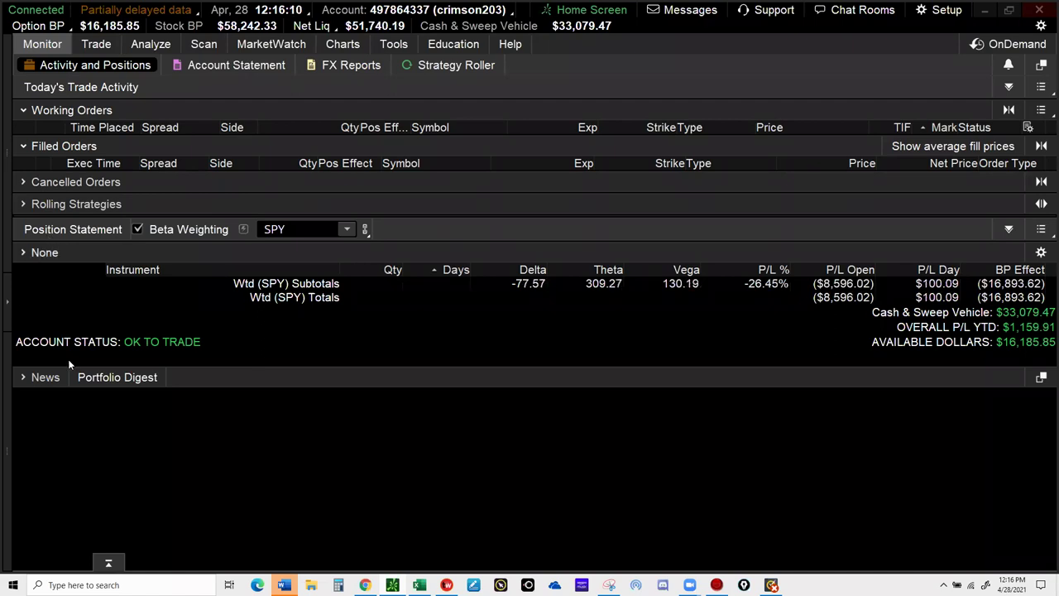
pyautogui.click(22, 377)
pyautogui.click(22, 378)
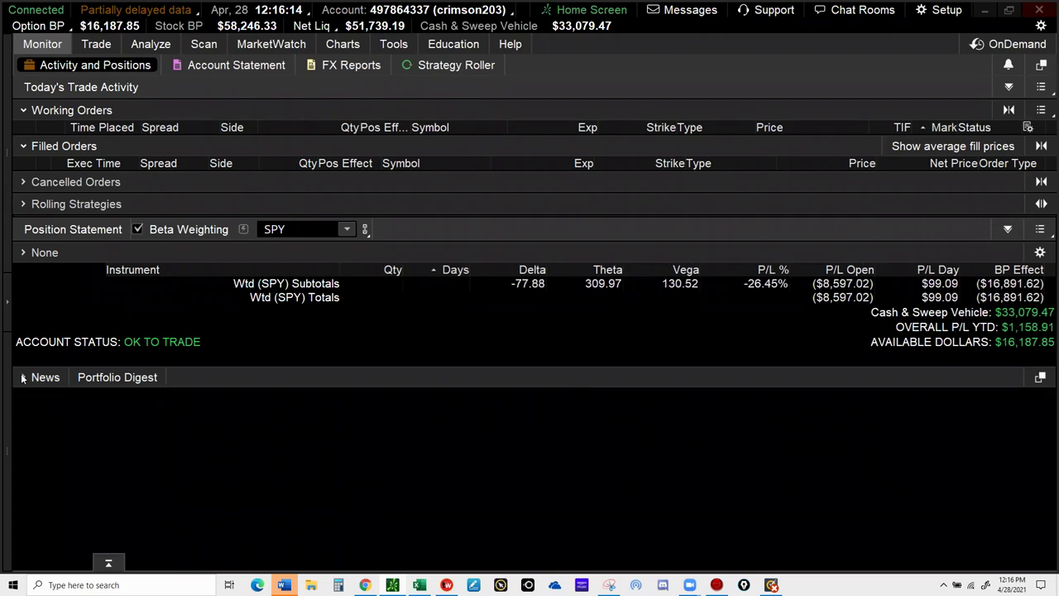
pyautogui.click(22, 377)
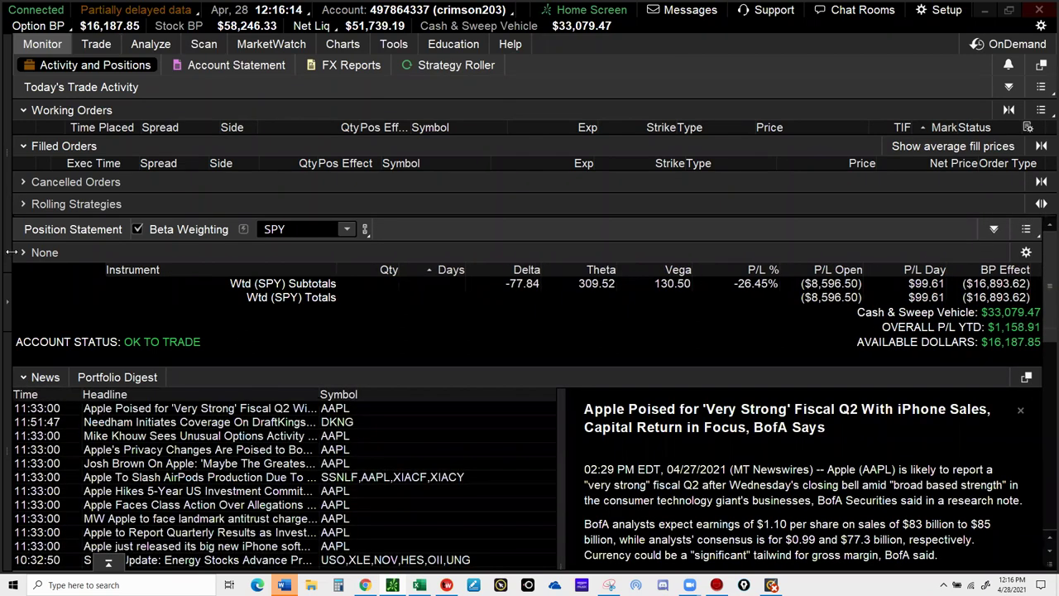
pyautogui.click(23, 377)
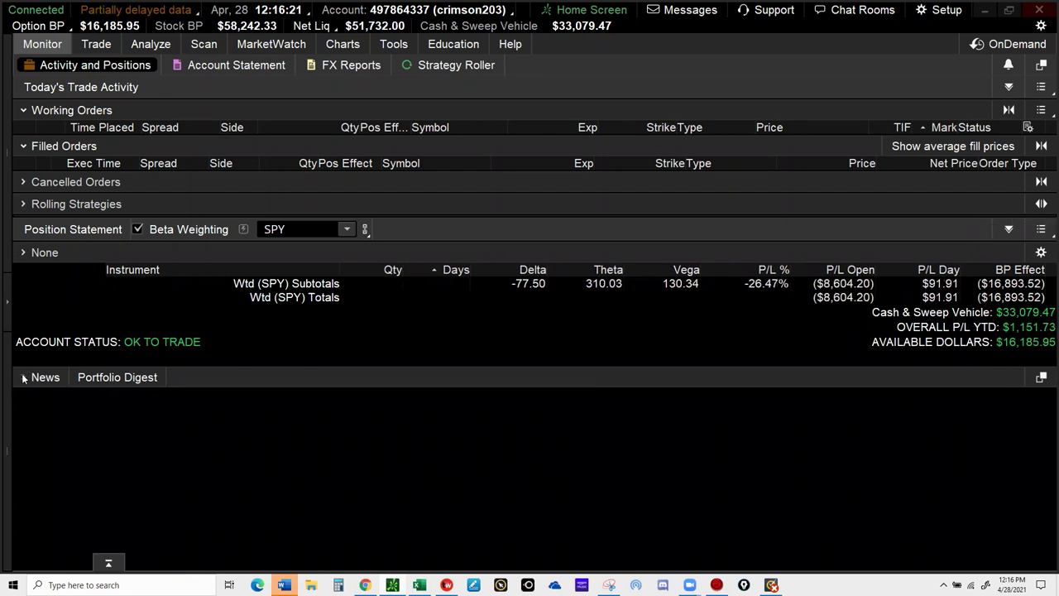
# Step: Expand the position list and its SPX group to show the 28 MAY 21 put legs
pyautogui.click(22, 252)
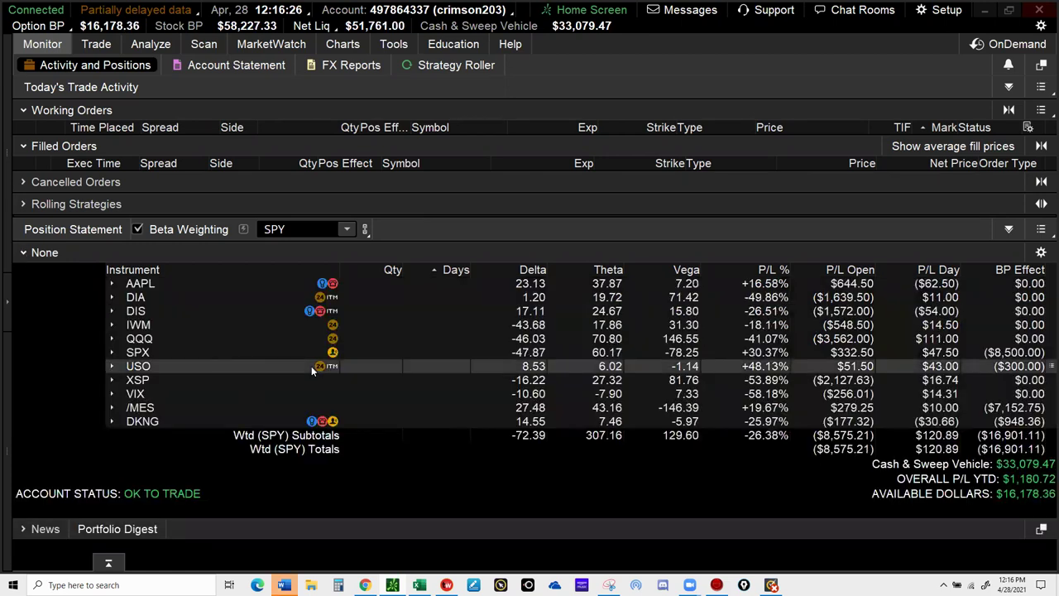
pyautogui.click(112, 353)
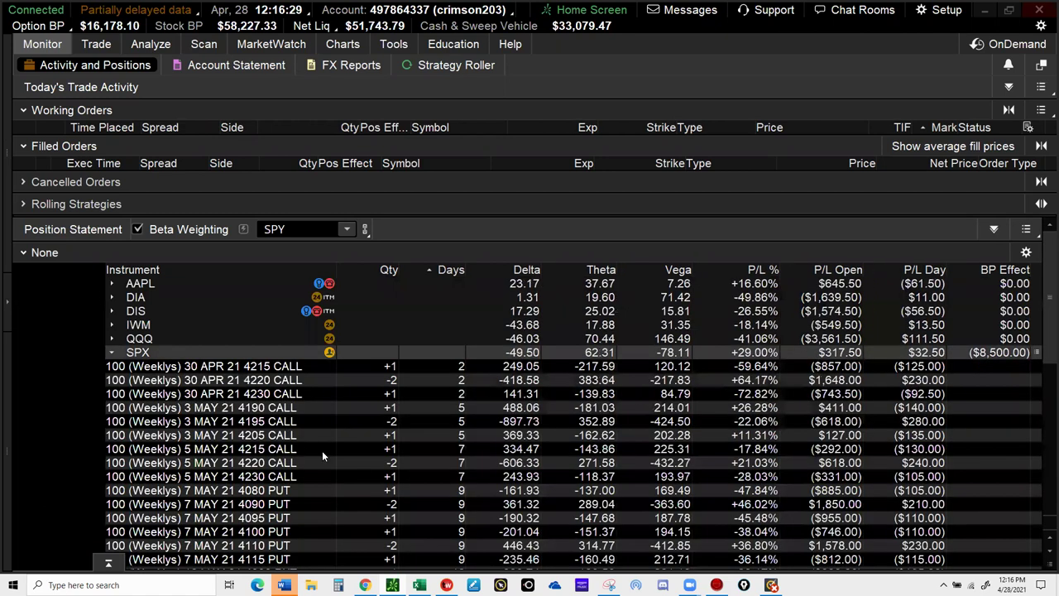
pyautogui.scroll(-1, 321, 450)
pyautogui.scroll(-5, 323, 455)
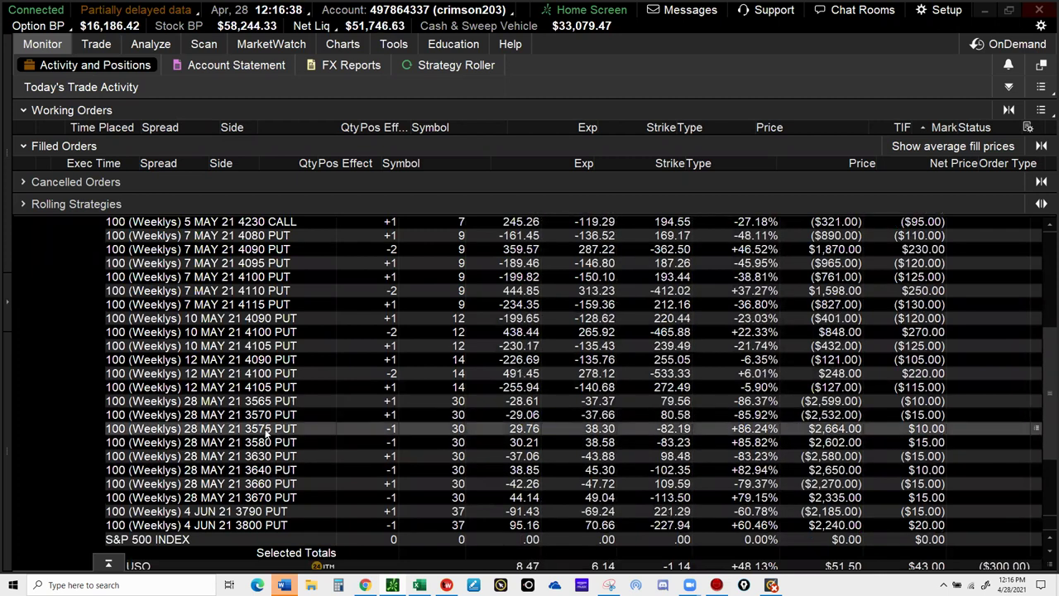
# Step: Create and send a closing limit order at .10 to buy back the SPX 28 MAY 21 3575/3565 put vertical
pyautogui.click(267, 432)
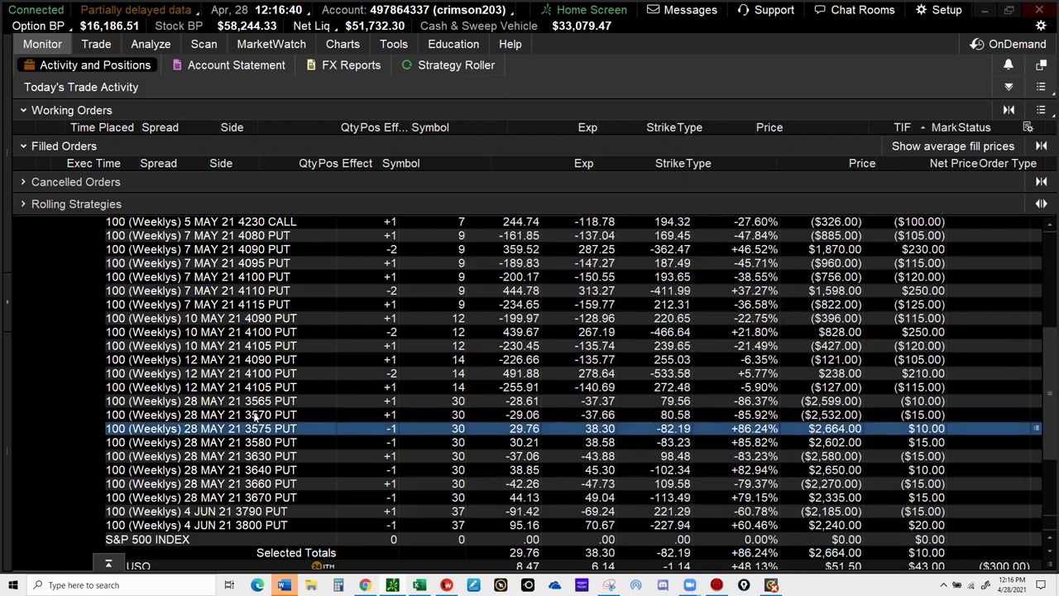
pyautogui.press('alt')
pyautogui.keyDown('ctrl'); pyautogui.click(251, 405); pyautogui.keyUp('ctrl')
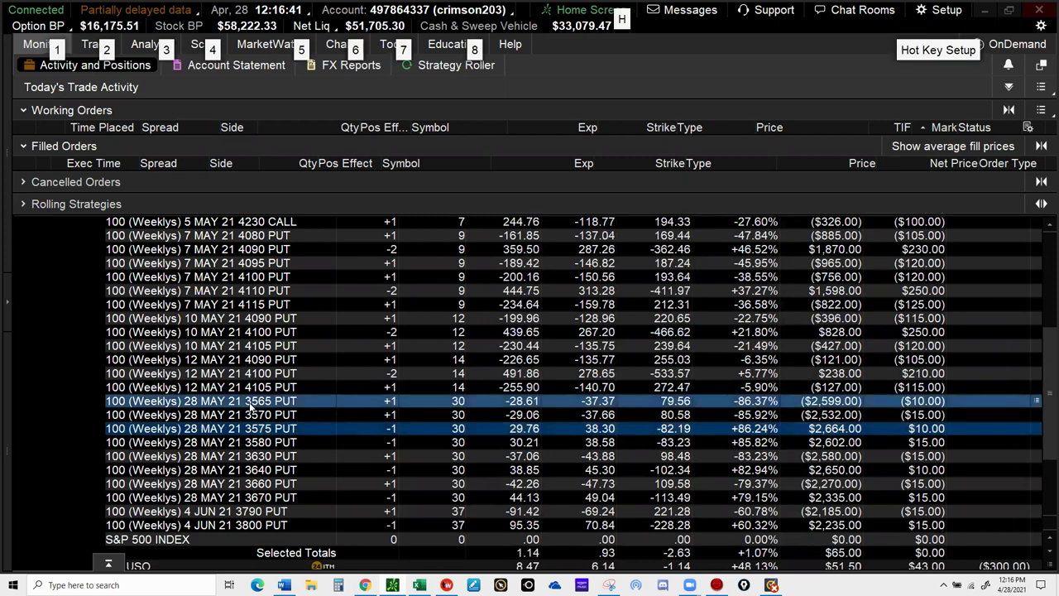
pyautogui.press('alt')
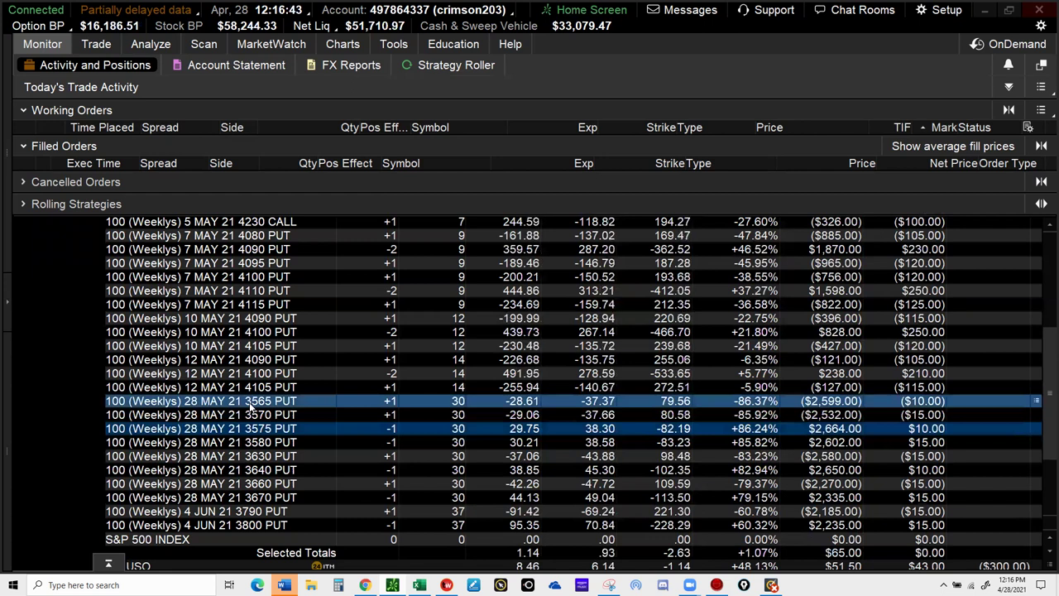
pyautogui.rightClick(250, 405)
pyautogui.moveTo(322, 353)
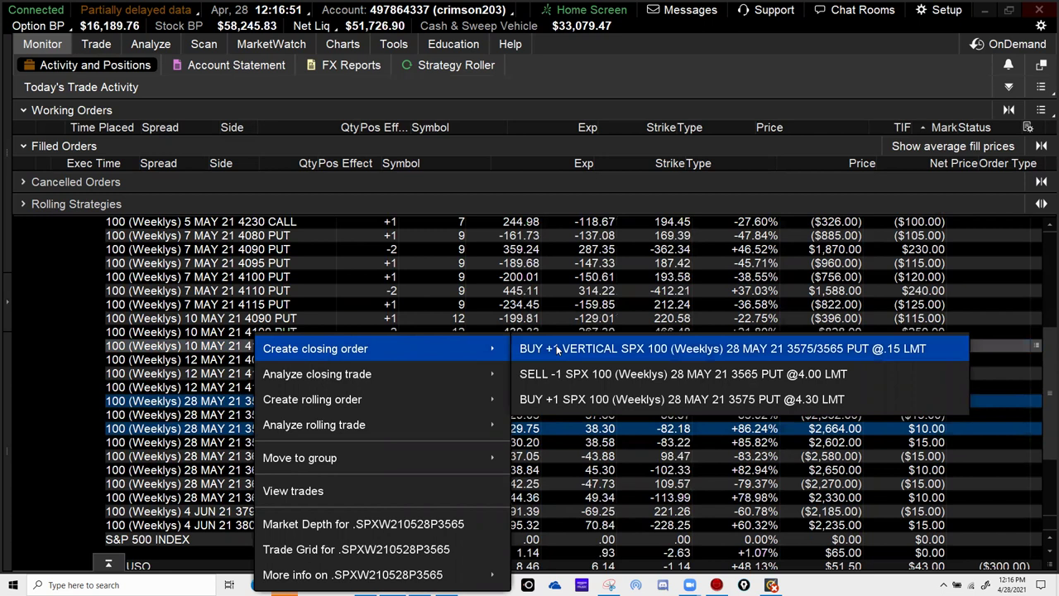
pyautogui.click(556, 348)
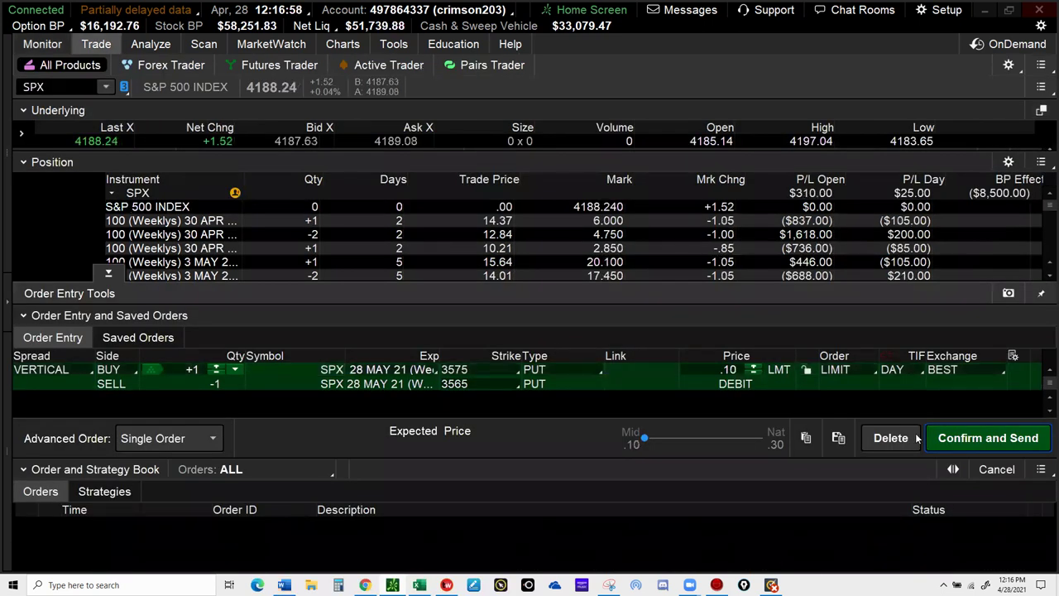
pyautogui.click(983, 440)
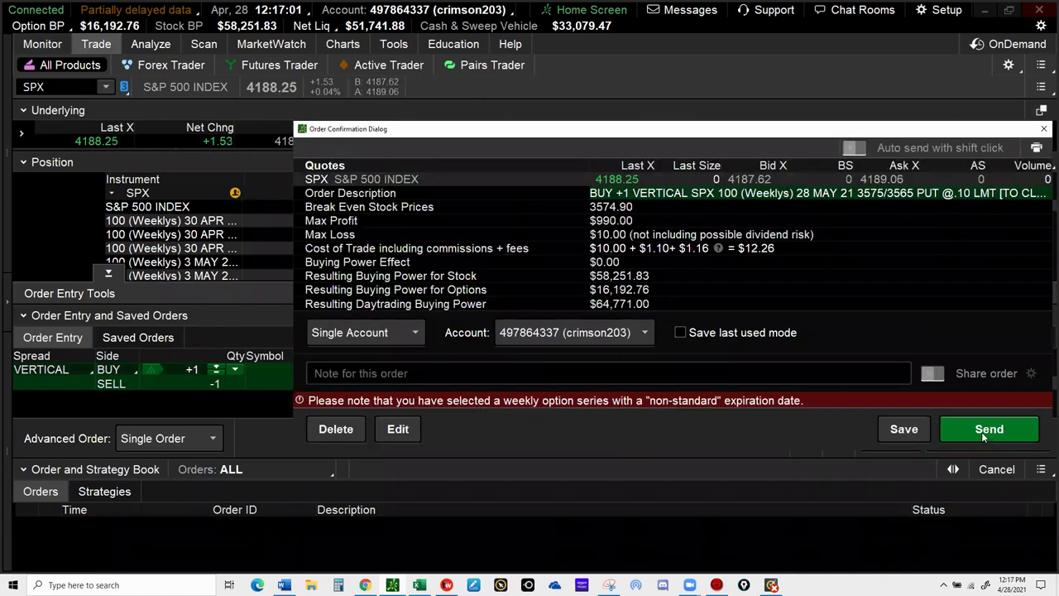
pyautogui.click(981, 432)
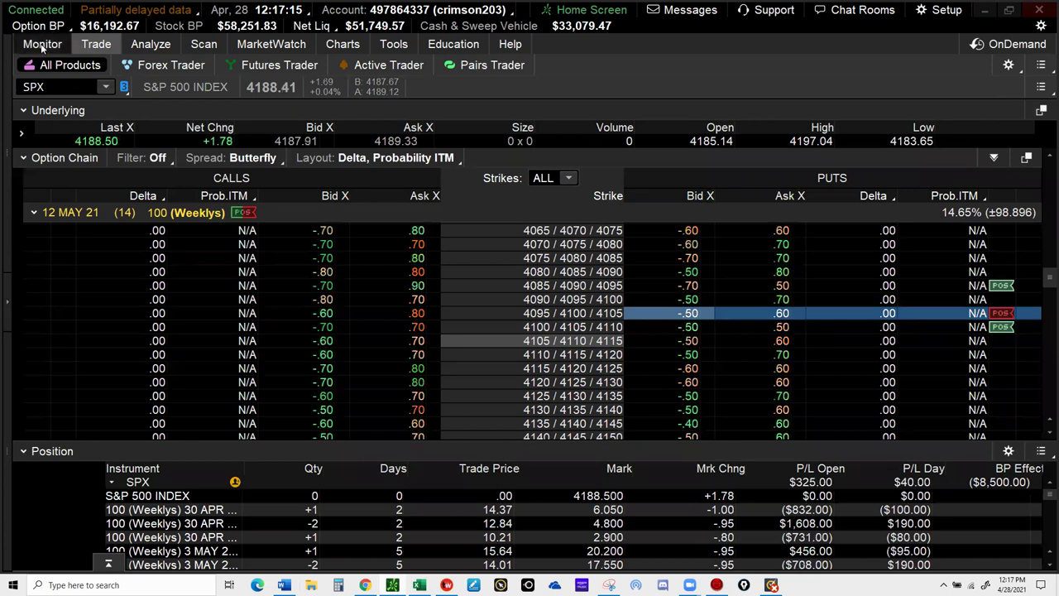
# Step: Cancel/replace the working SPX 28 MAY 21 3575/3565 put vertical order with a limit price of .15 and send it
pyautogui.click(43, 46)
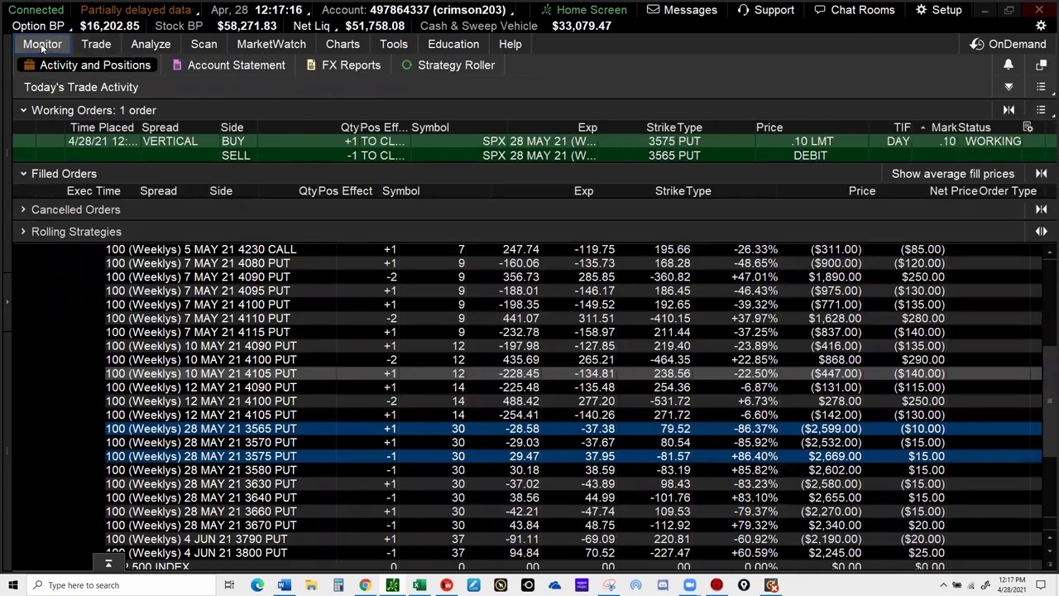
pyautogui.rightClick(613, 145)
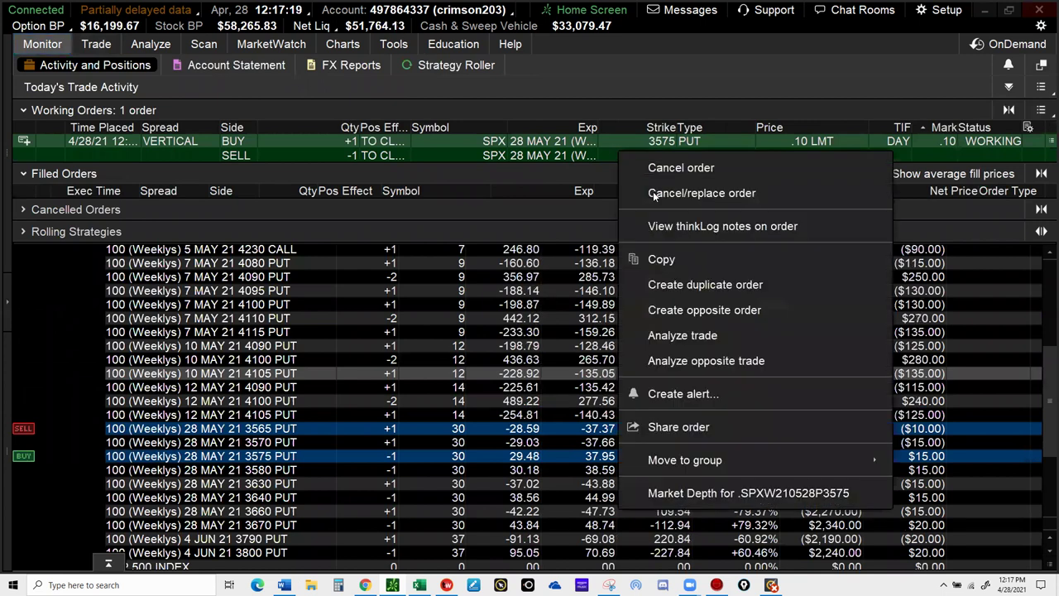
pyautogui.click(654, 194)
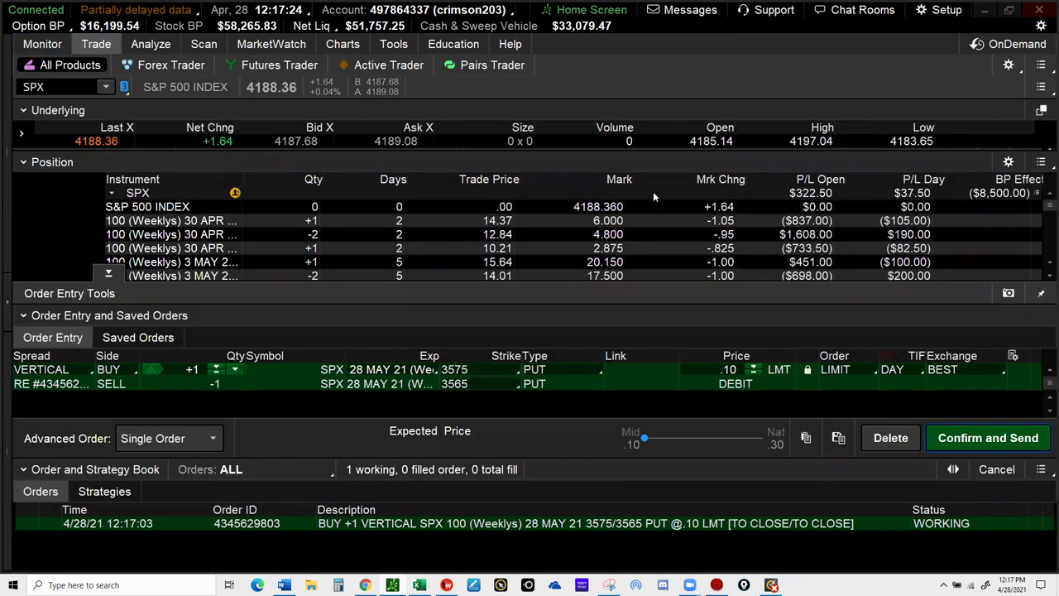
pyautogui.click(755, 366)
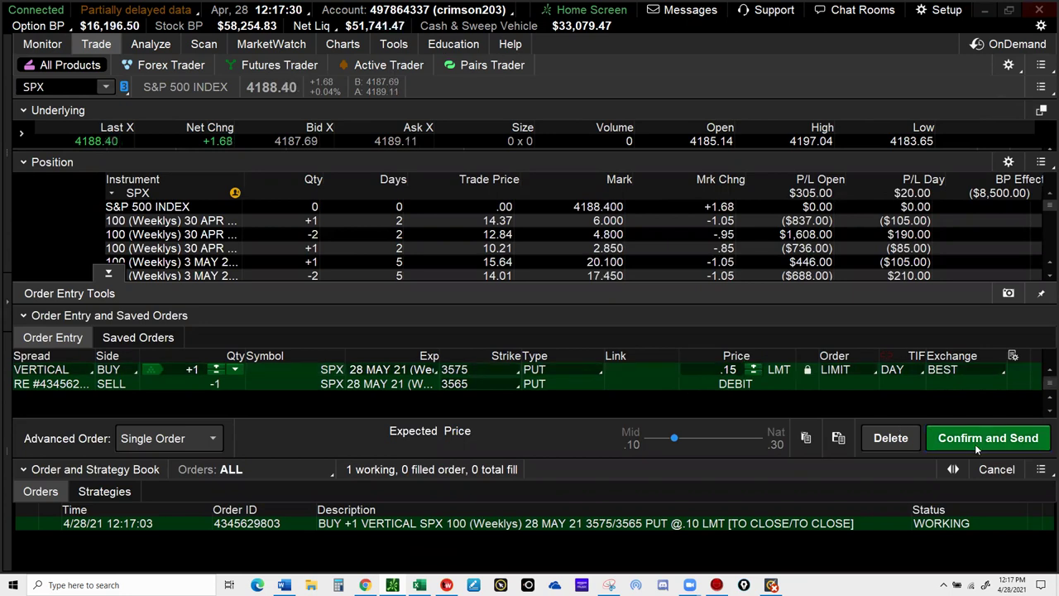
pyautogui.click(974, 443)
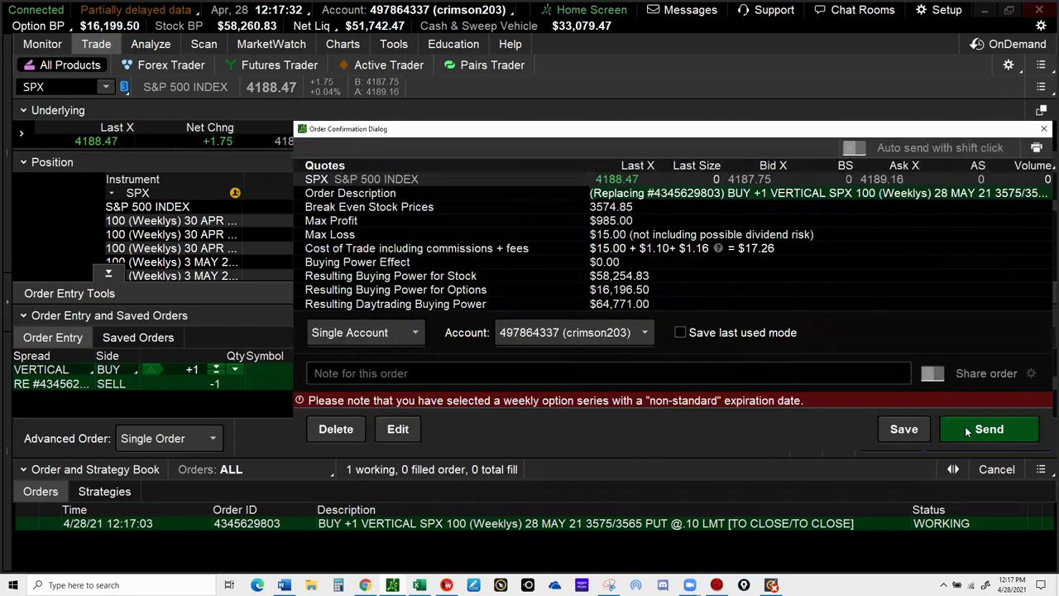
pyautogui.click(967, 431)
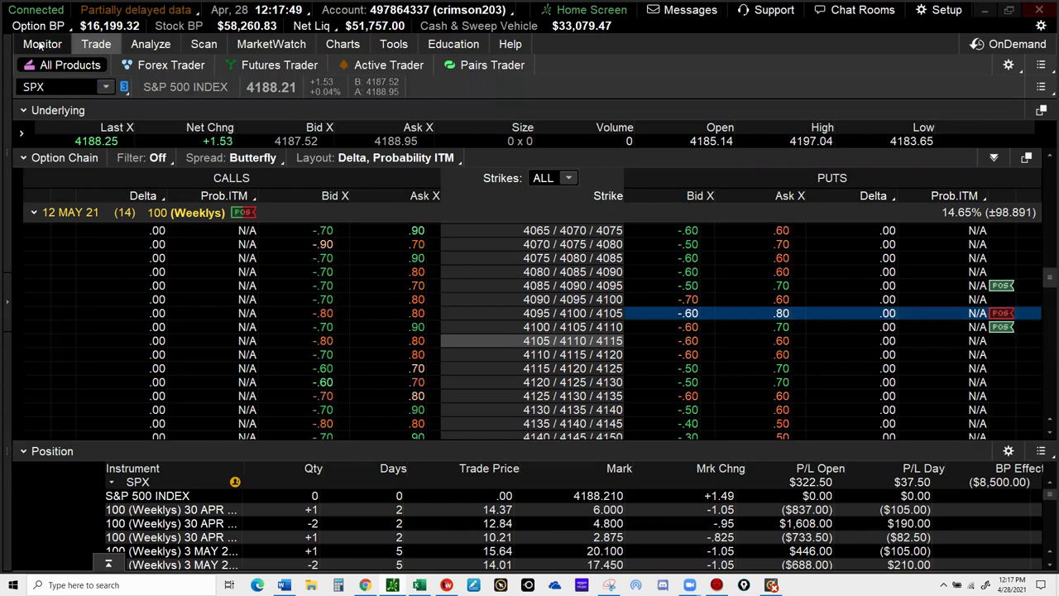
# Step: Cancel/replace the .15 closing order for the SPX 3575/3565 put vertical, raising its limit to .20, and send it
pyautogui.click(39, 47)
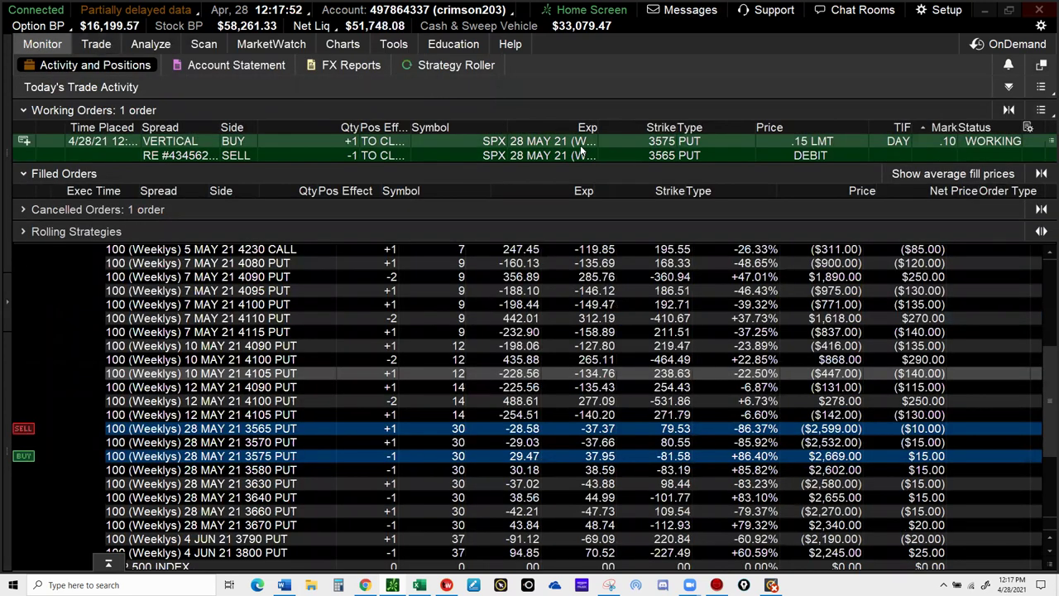
pyautogui.rightClick(582, 152)
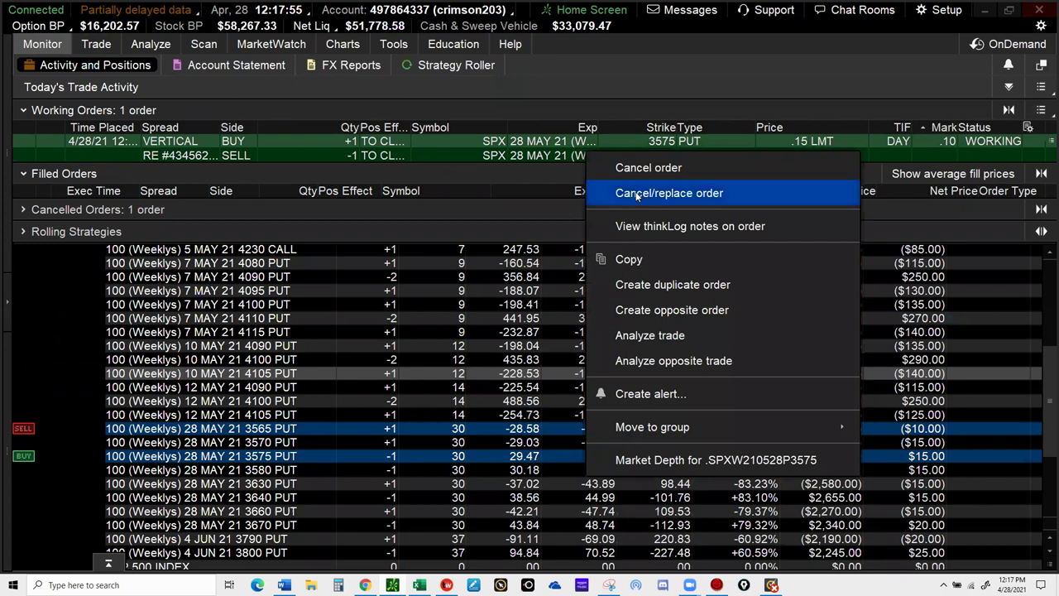
pyautogui.click(637, 194)
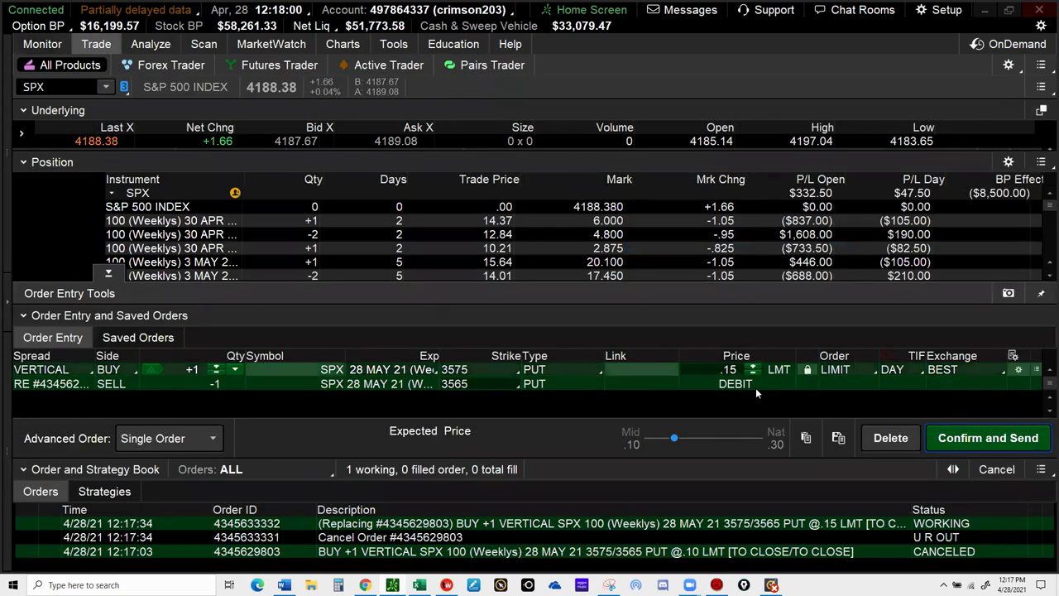
pyautogui.click(752, 365)
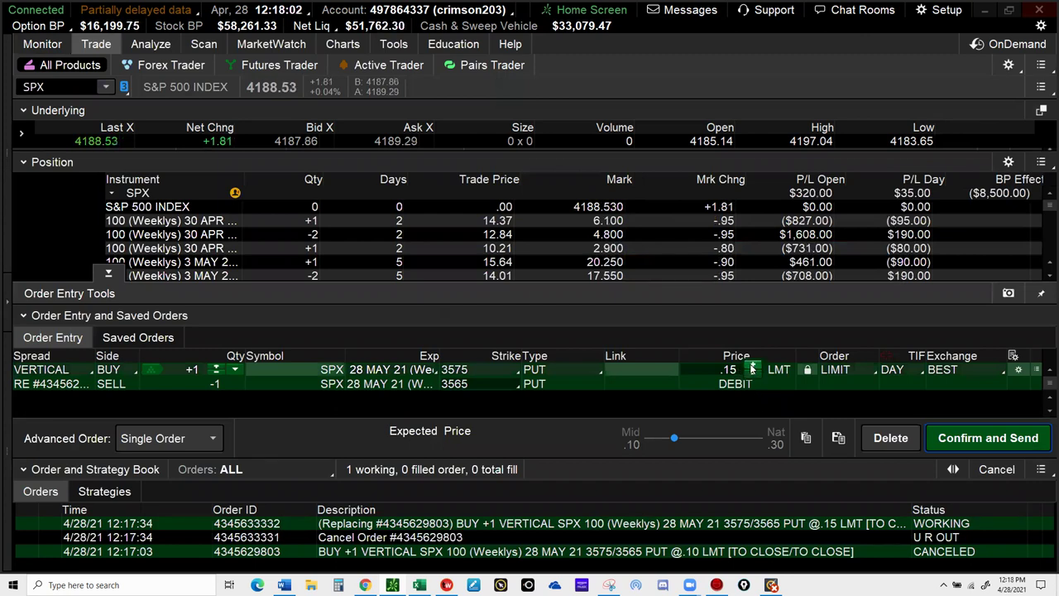
pyautogui.click(959, 441)
pyautogui.click(960, 437)
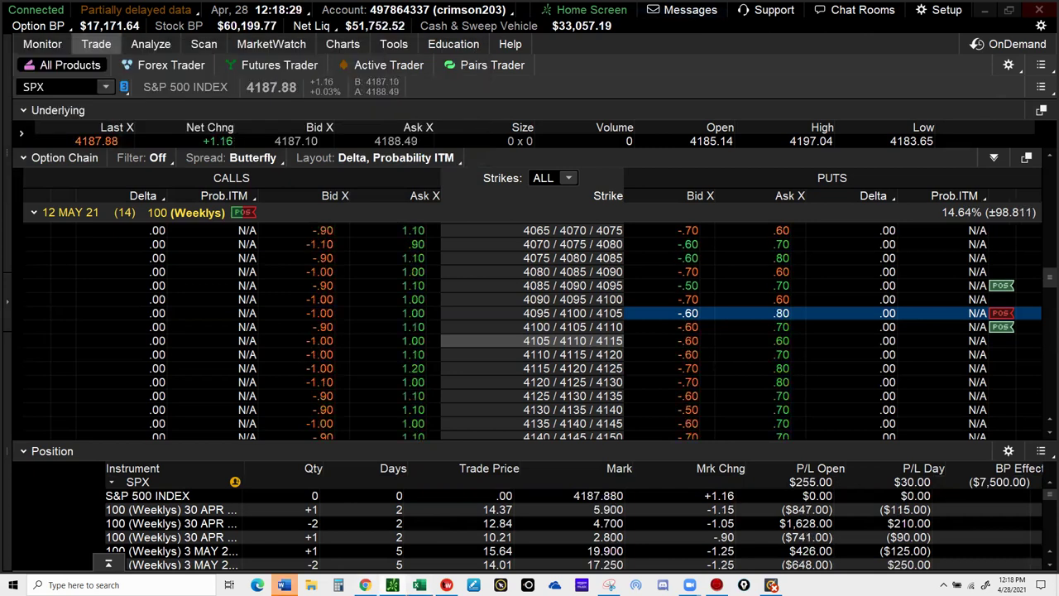
# Step: Switch to Excel and clear the 3575/3565 P trade's cells from Short Strike through Combined Option Names (D31:I31)
pyautogui.hotkey('alt', 'Tab')
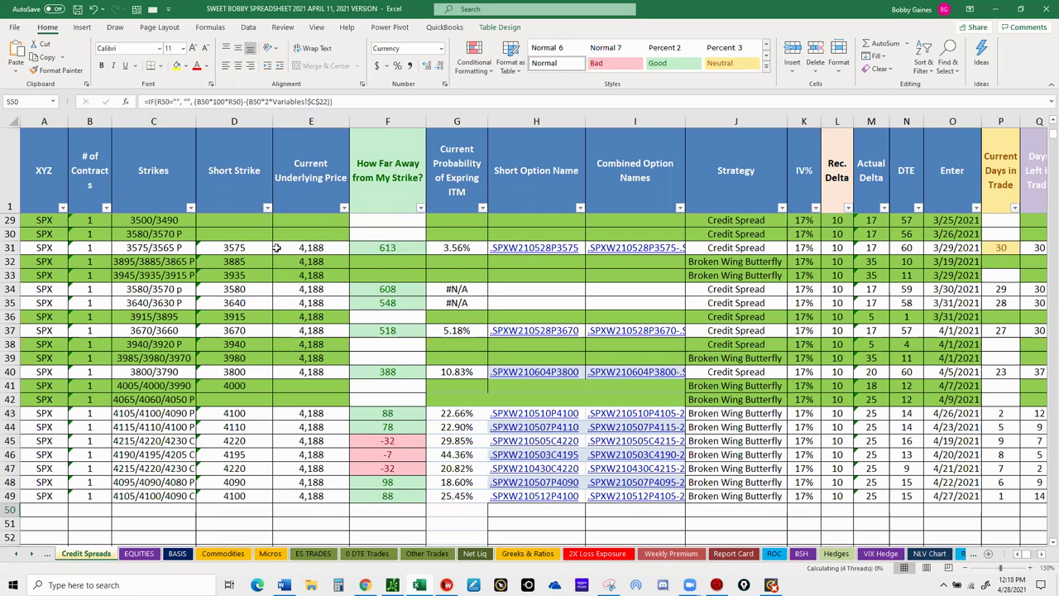
pyautogui.moveTo(237, 245); pyautogui.dragTo(640, 244)
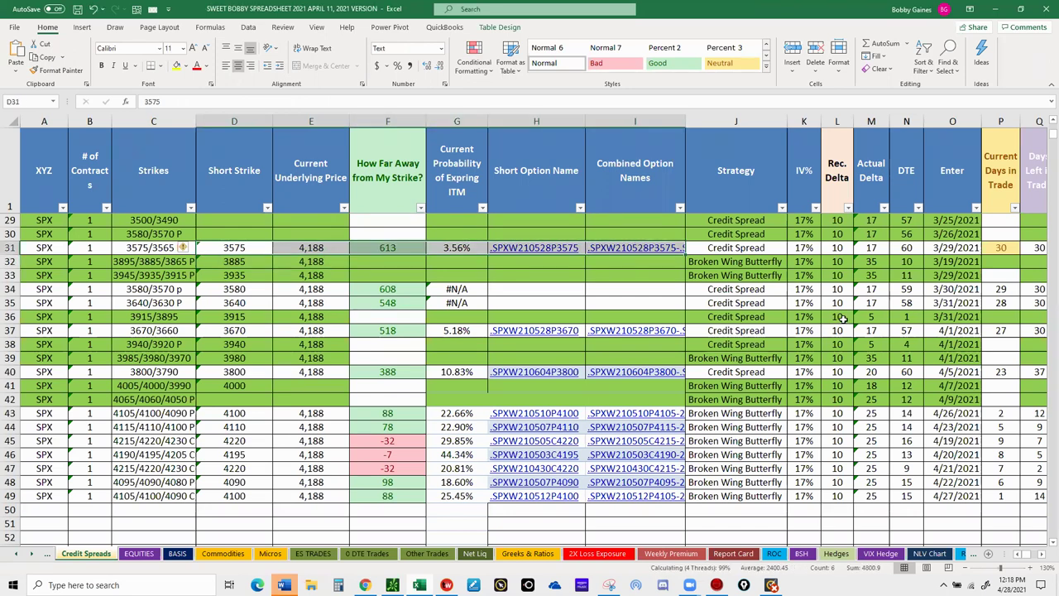
pyautogui.press('Delete')
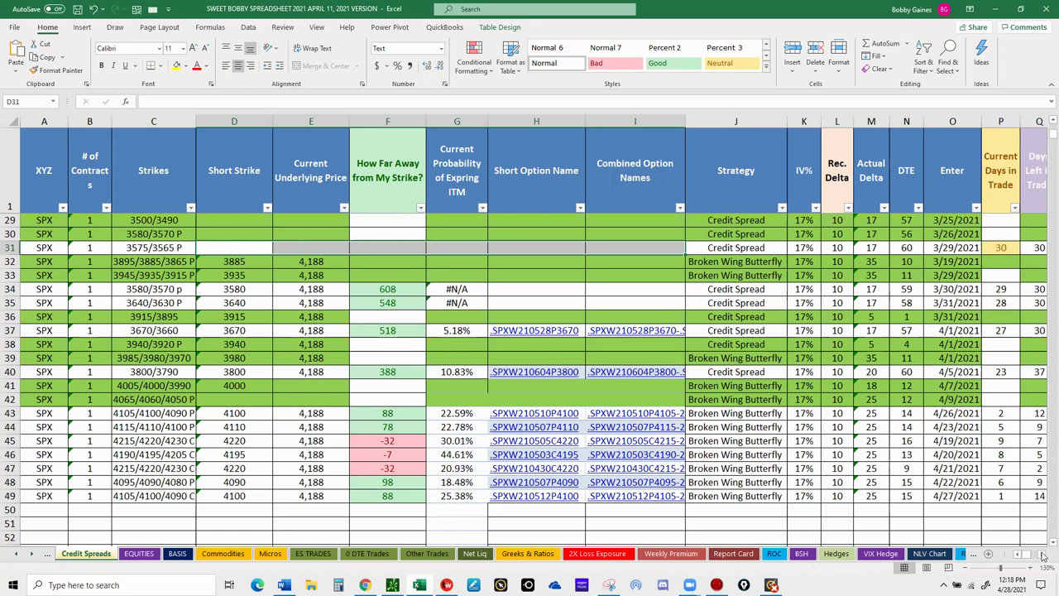
# Step: Set the Current Day Price to .20 and the Current Day Debit to 22.26 for the 3575/3565 P trade in row 31
pyautogui.click(1043, 556)
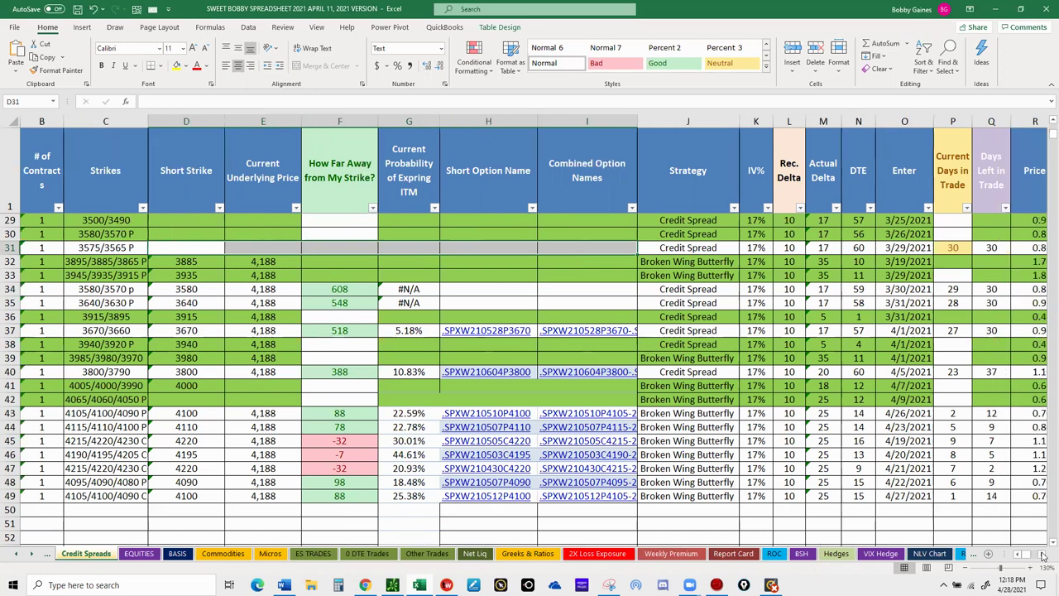
pyautogui.click(1043, 556)
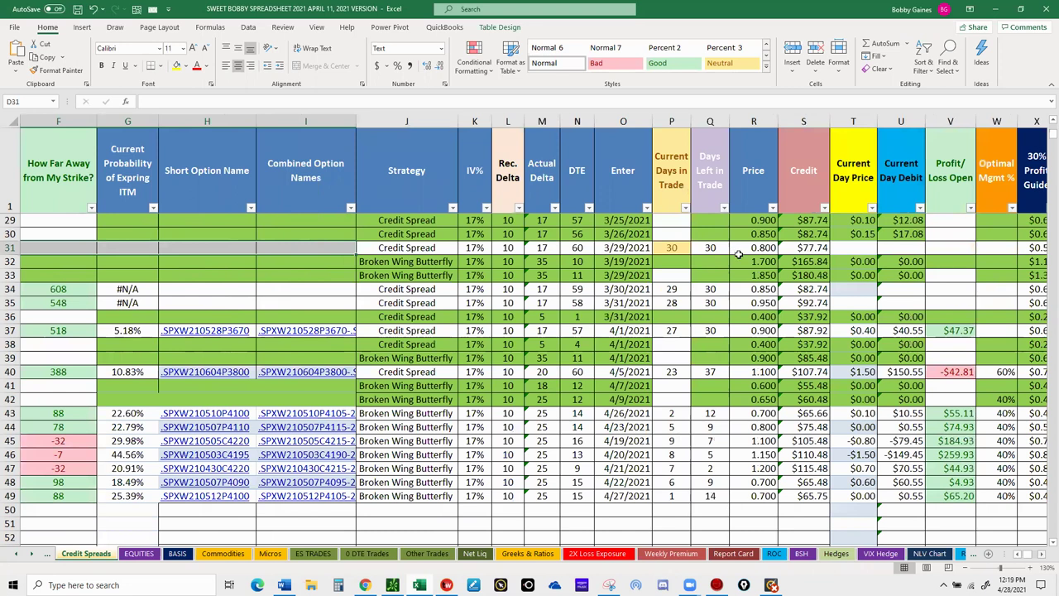
pyautogui.hscroll(2, 736, 248)
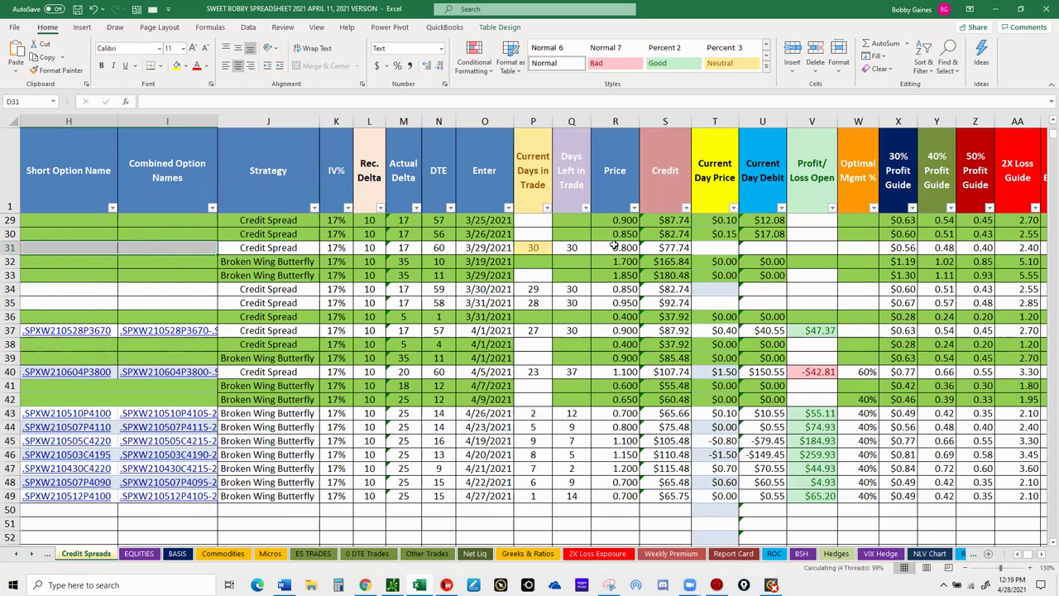
pyautogui.click(704, 249)
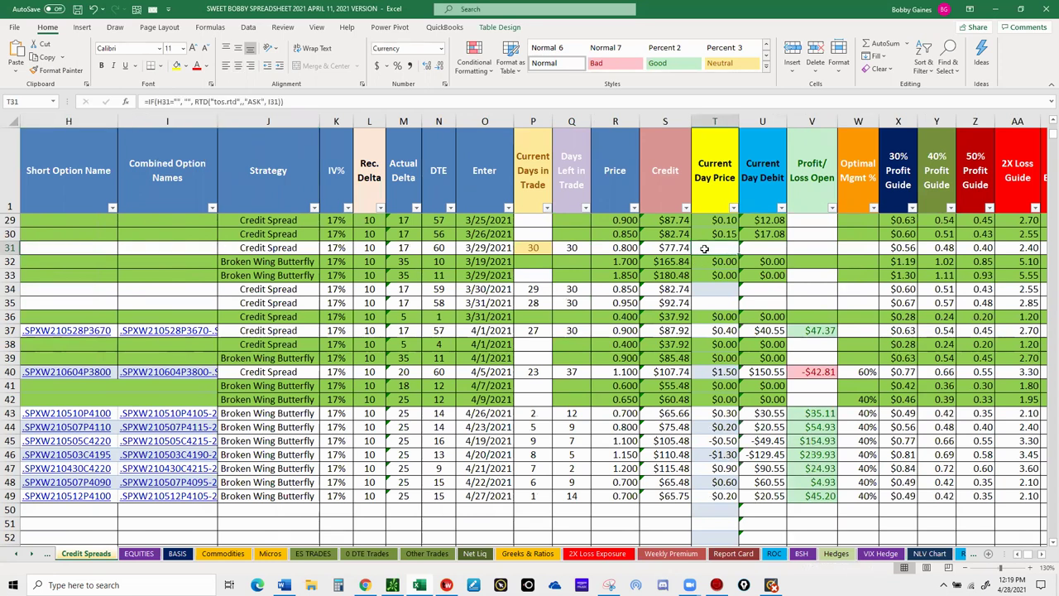
pyautogui.write('.20')
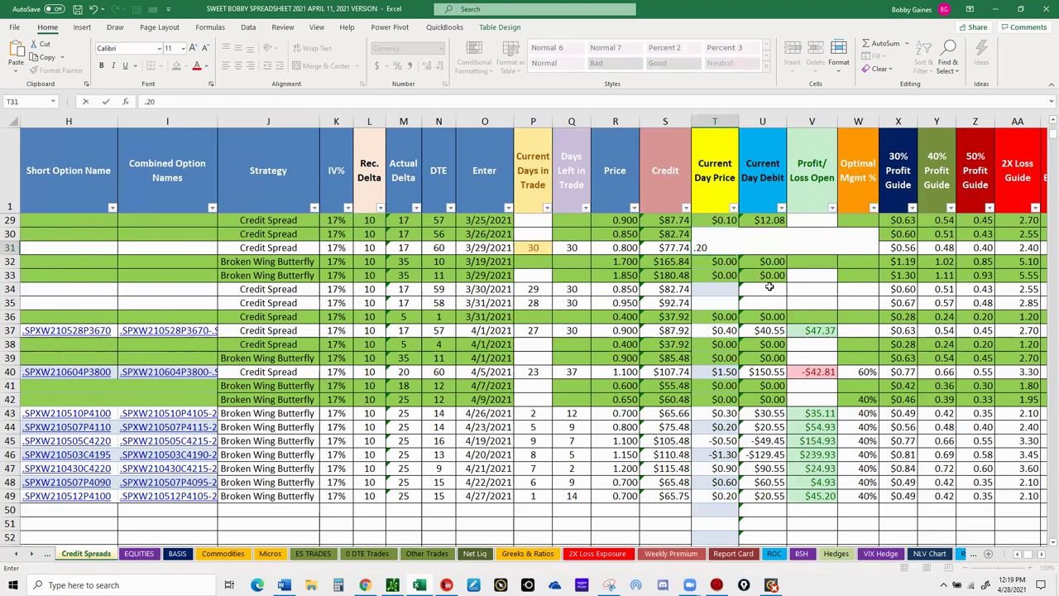
pyautogui.click(768, 287)
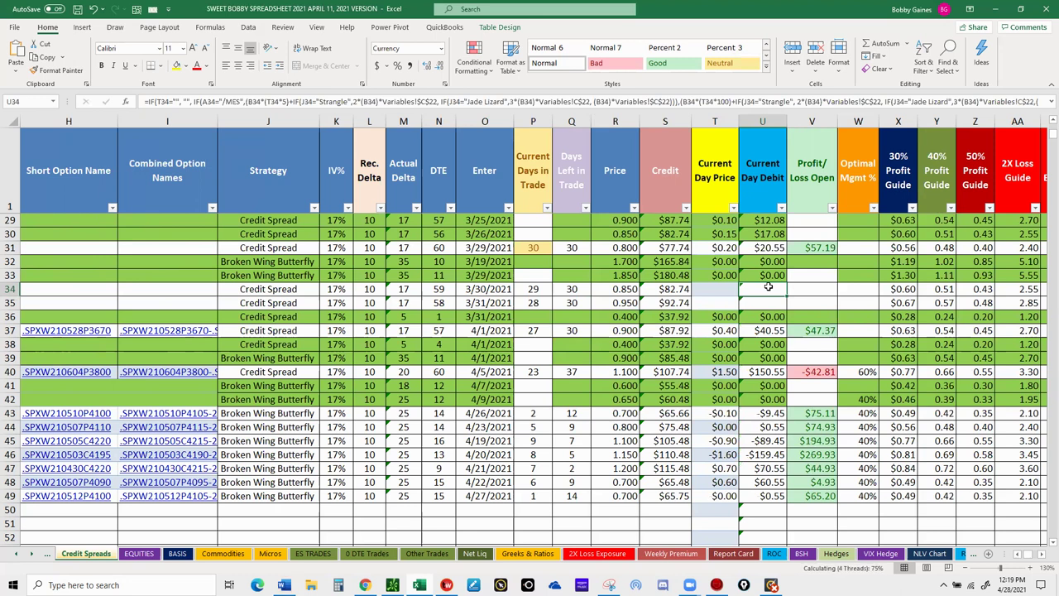
pyautogui.click(757, 247)
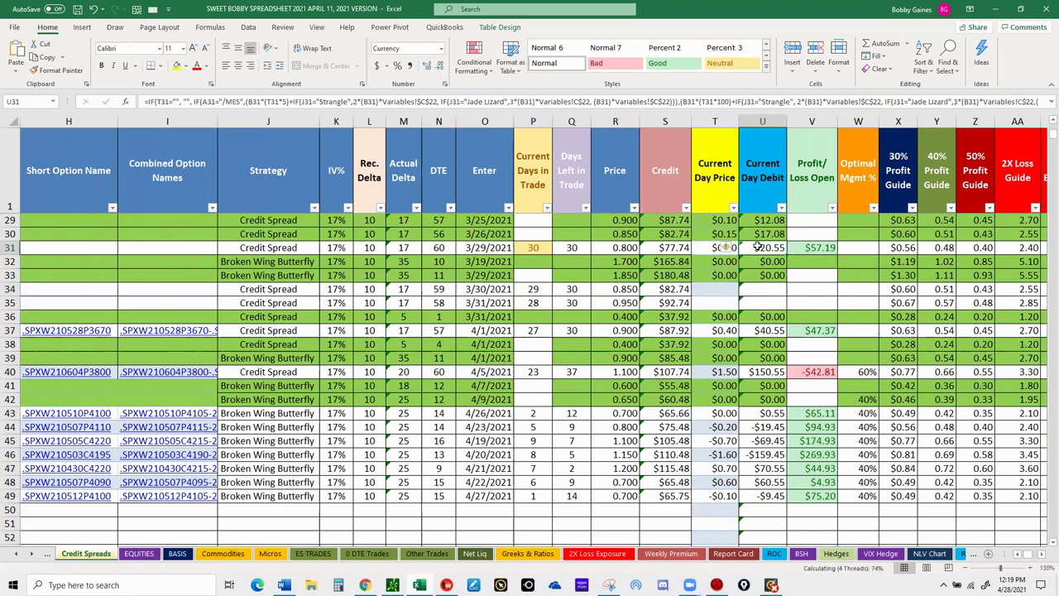
pyautogui.write('22.26')
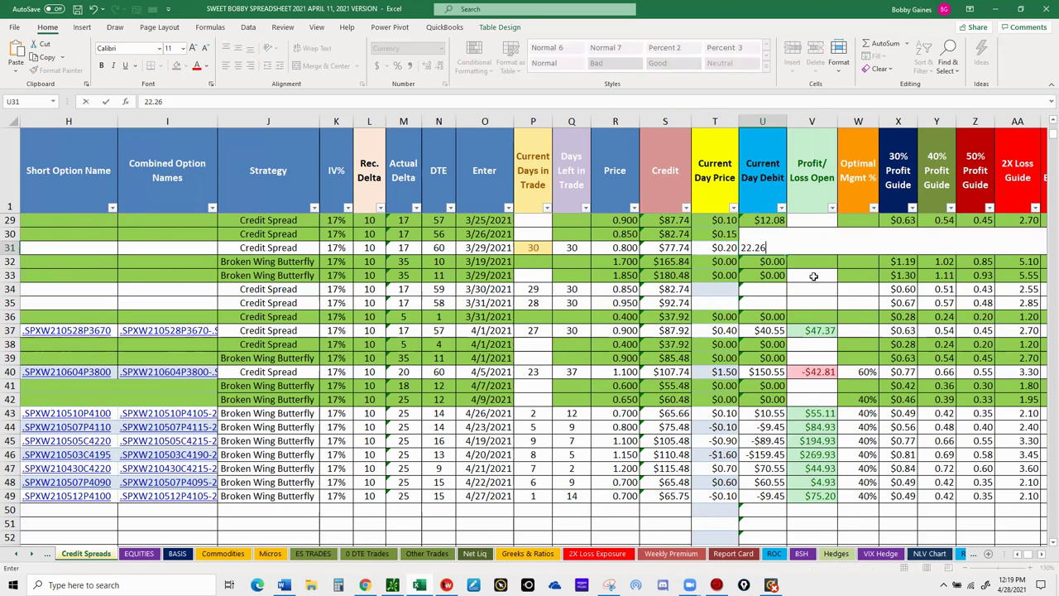
pyautogui.click(814, 276)
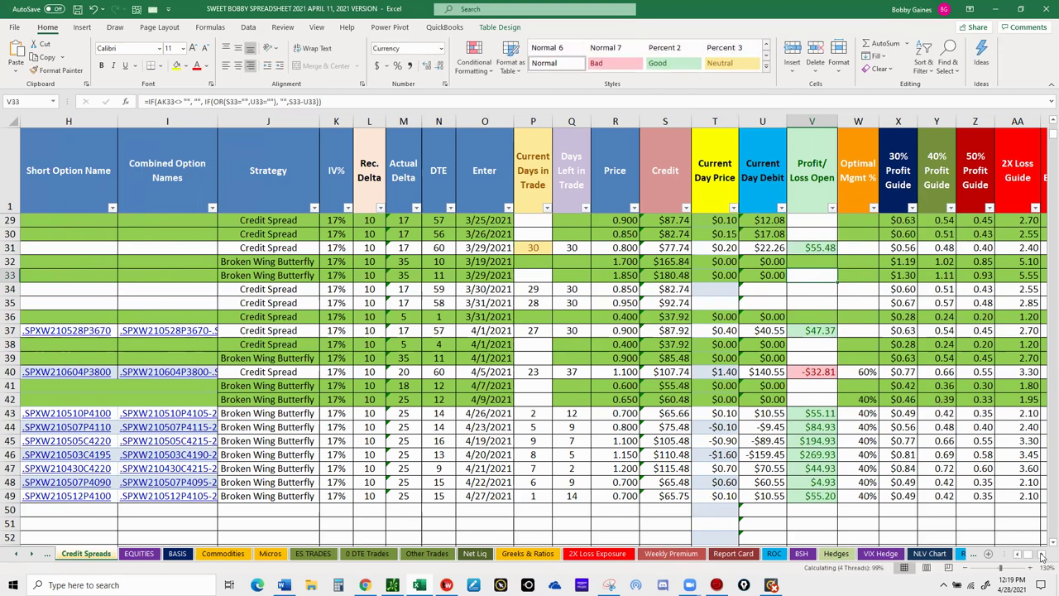
# Step: Enter 4/28/21 as the Exit date of the SPX trade in row 31
pyautogui.click(1041, 554)
pyautogui.click(1042, 554)
pyautogui.click(1042, 555)
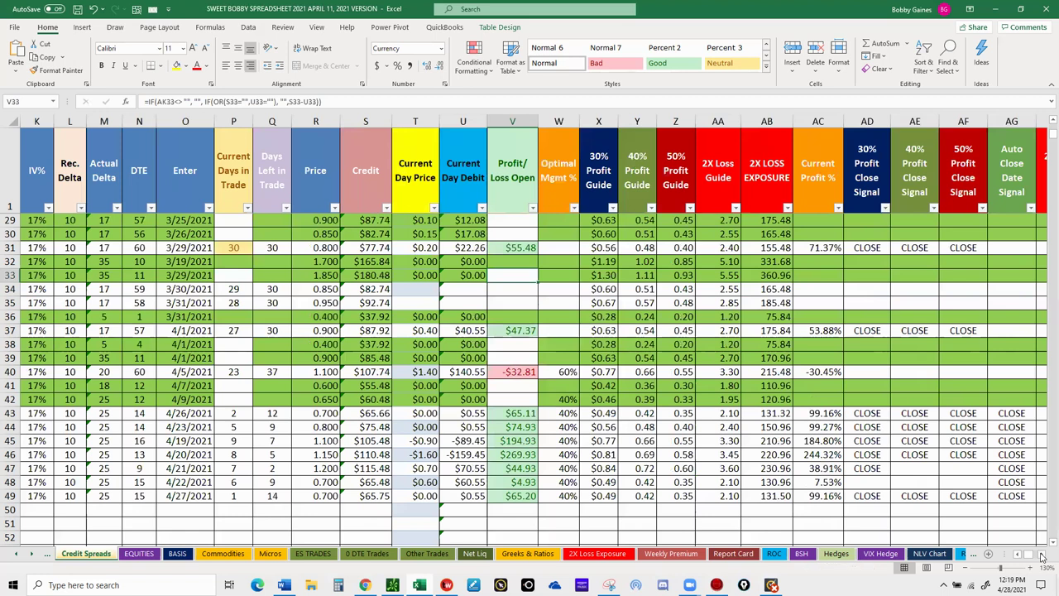
pyautogui.click(1042, 554)
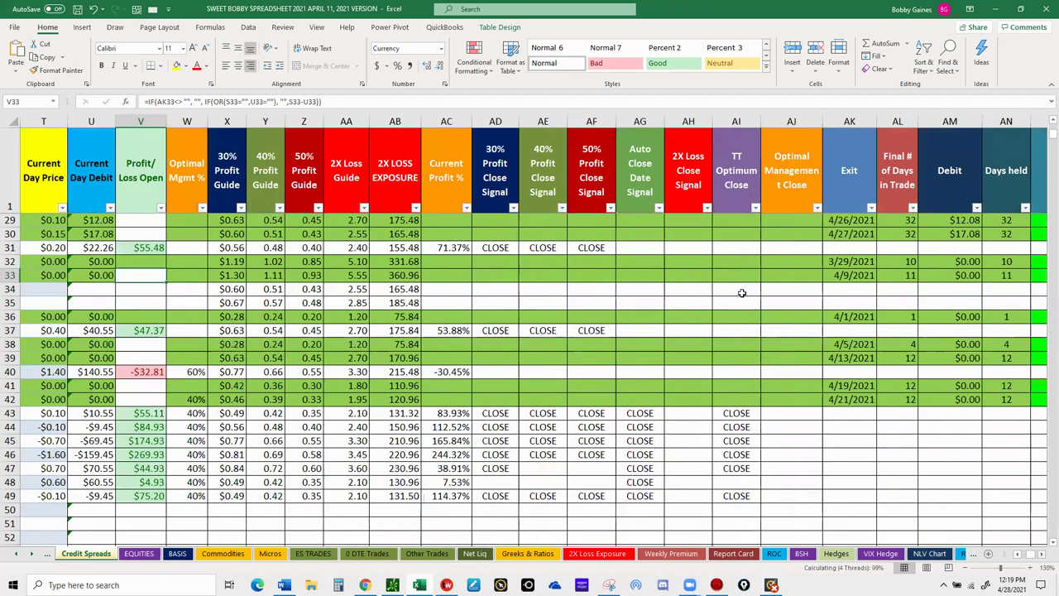
pyautogui.hscroll(3, 742, 293)
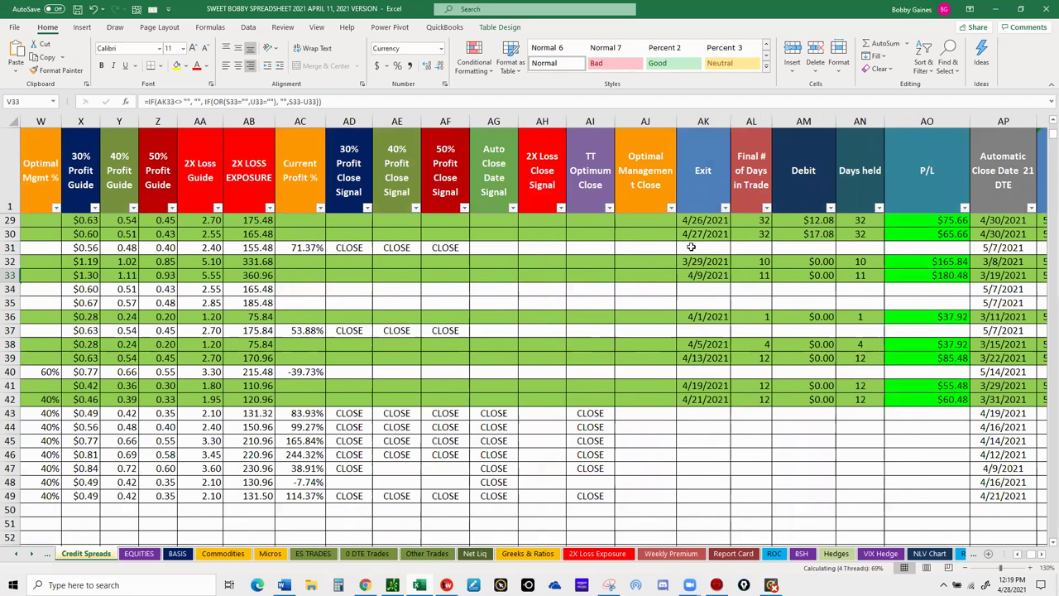
pyautogui.click(691, 246)
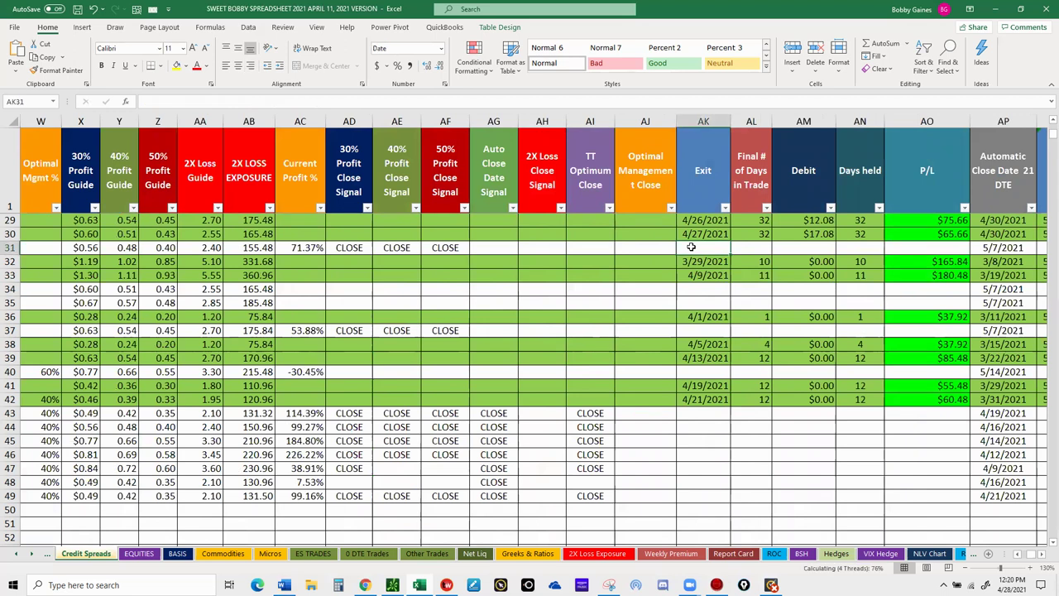
pyautogui.write('4')
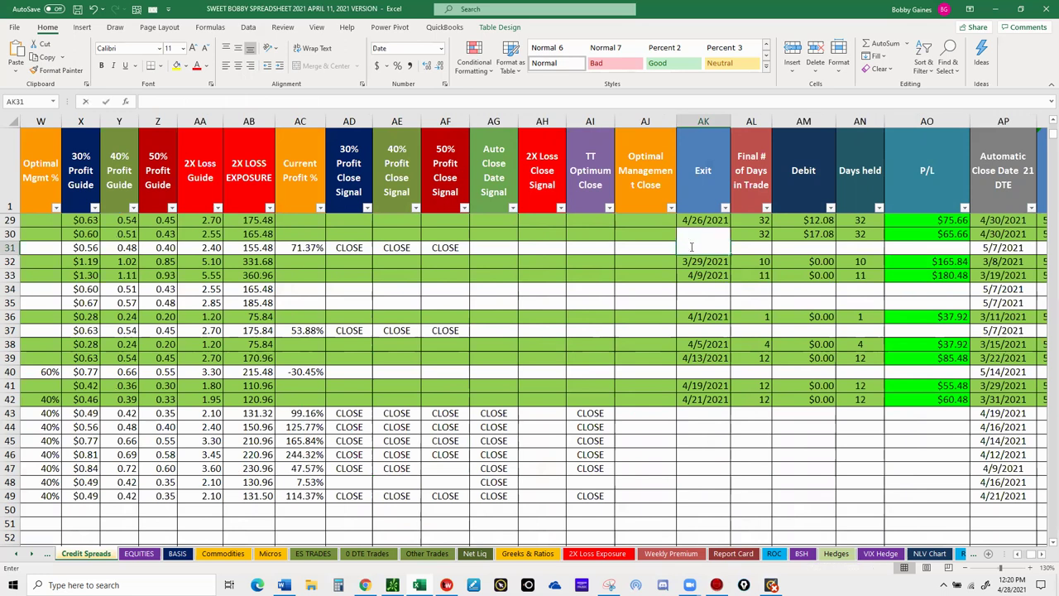
pyautogui.write('/28/21')
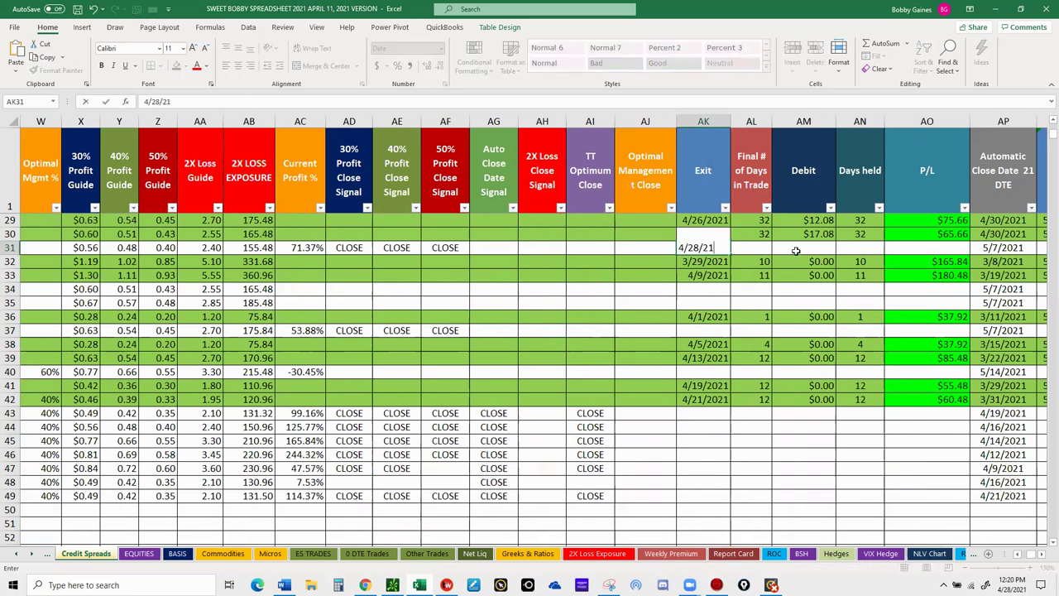
pyautogui.click(795, 250)
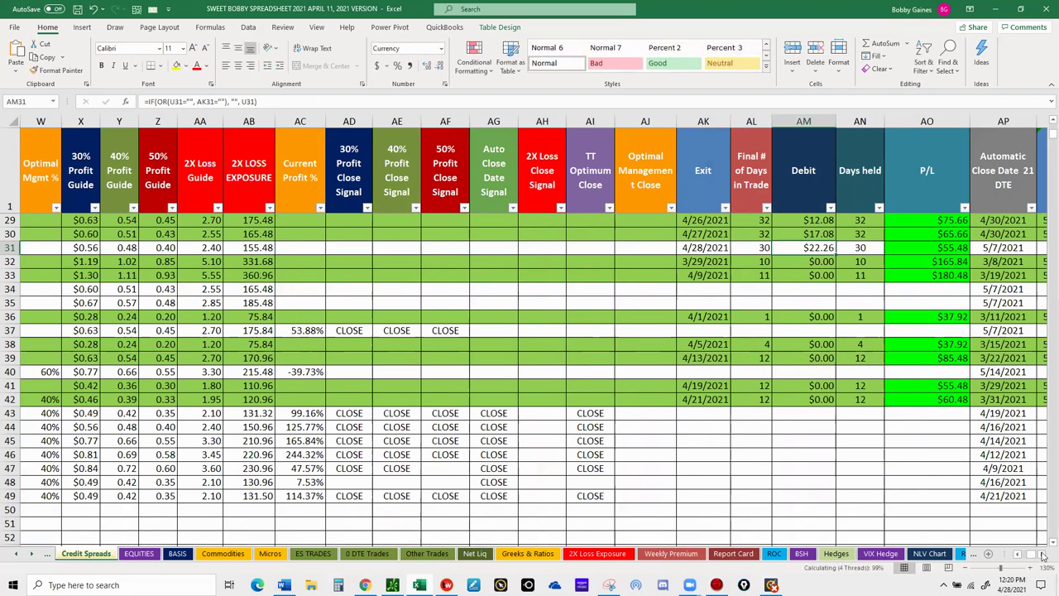
# Step: Set the Notes entry of the 3575/3565 P trade in row 31 to 50% Profit Close
pyautogui.click(1042, 556)
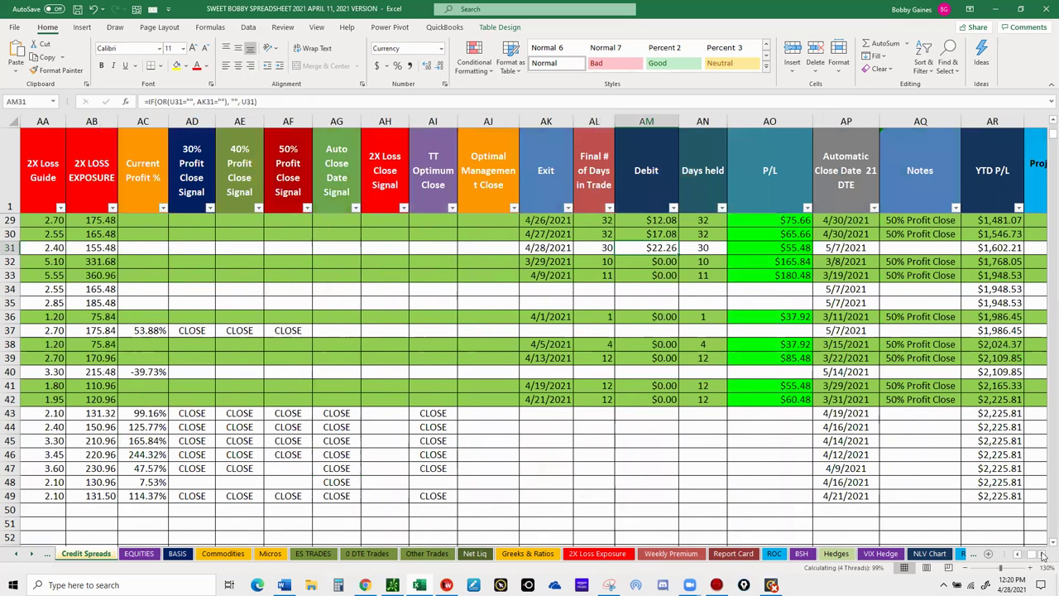
pyautogui.click(1042, 556)
pyautogui.click(1042, 556)
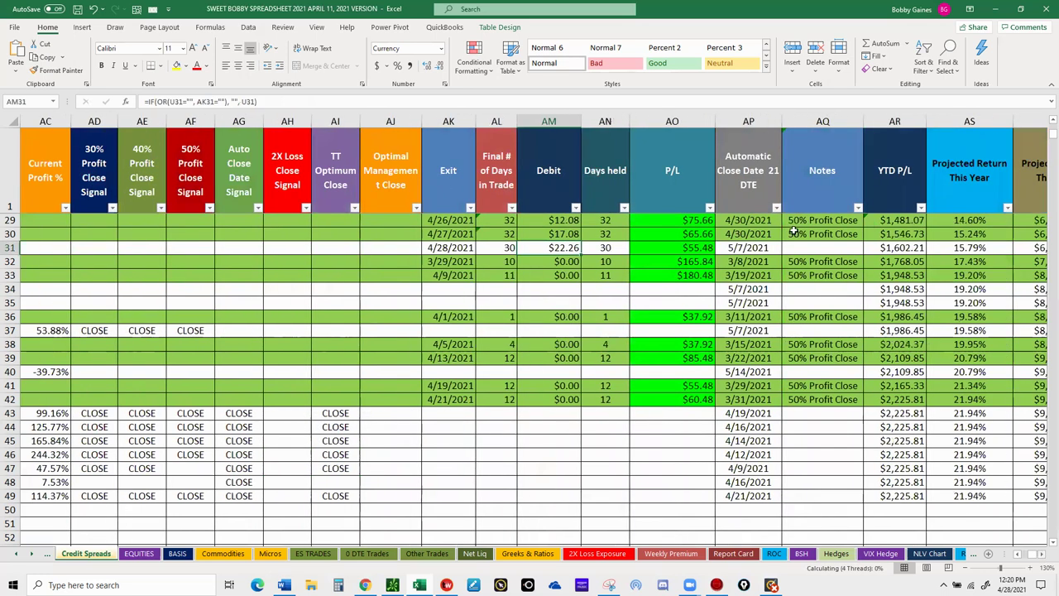
pyautogui.hscroll(1, 793, 233)
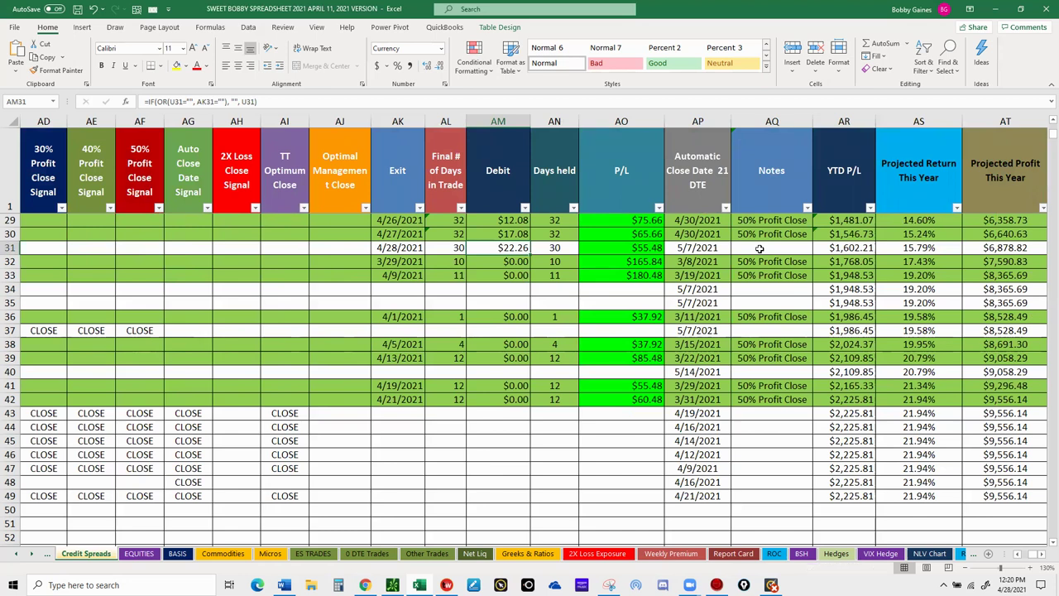
pyautogui.click(759, 248)
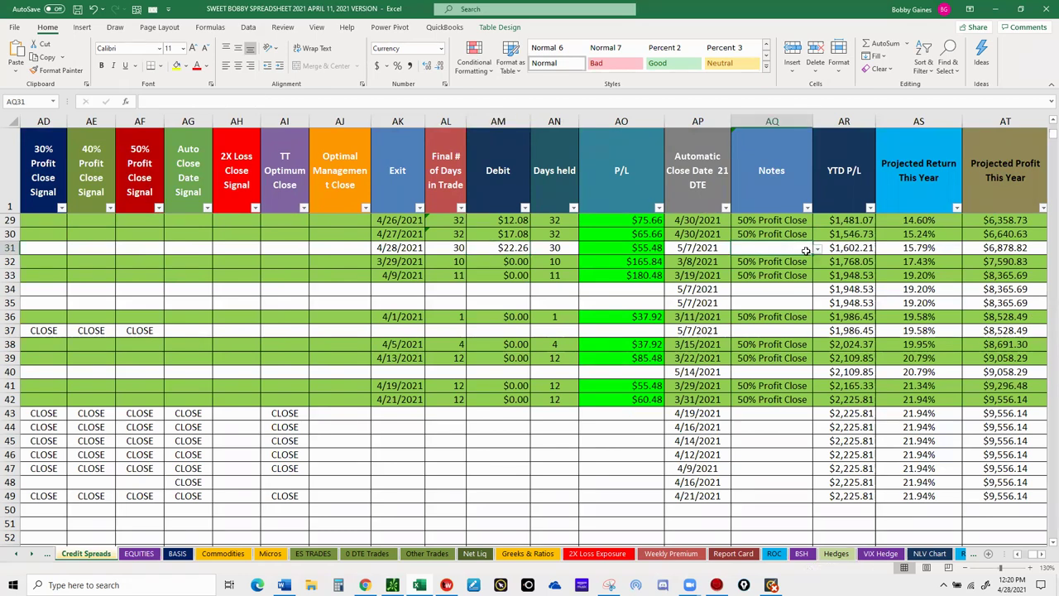
pyautogui.click(818, 249)
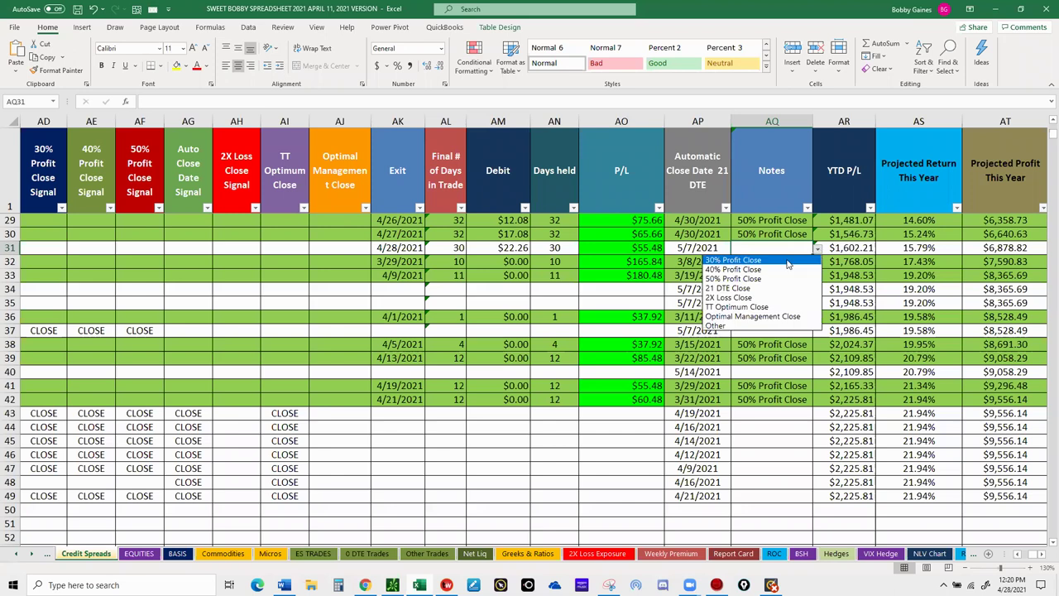
pyautogui.click(755, 279)
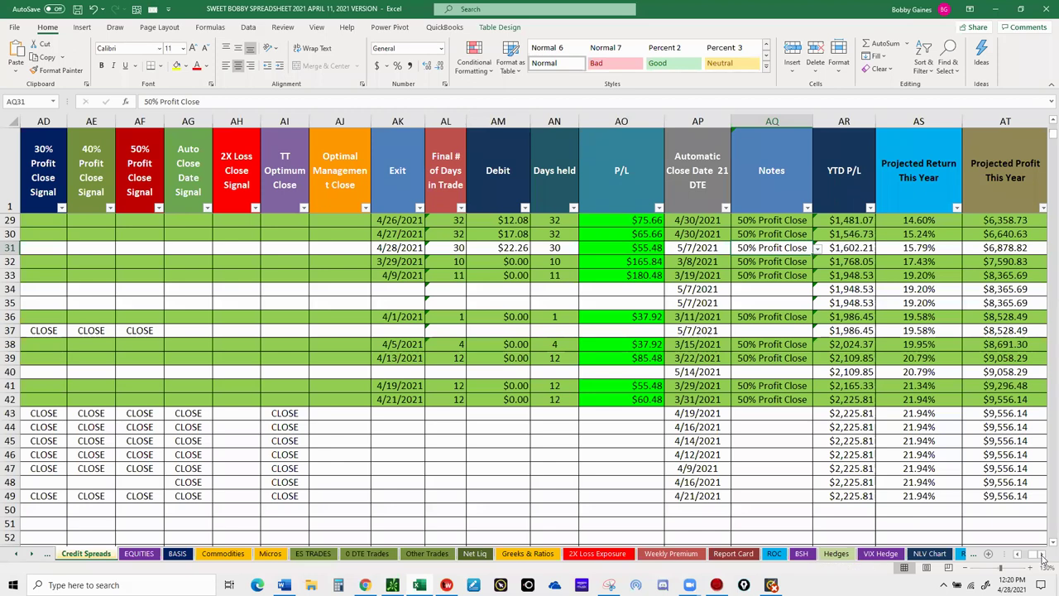
# Step: Fill the closed 3575/3565 P trade's row, A31:AT31, with the standard light green color
pyautogui.click(1043, 553)
pyautogui.click(1043, 553)
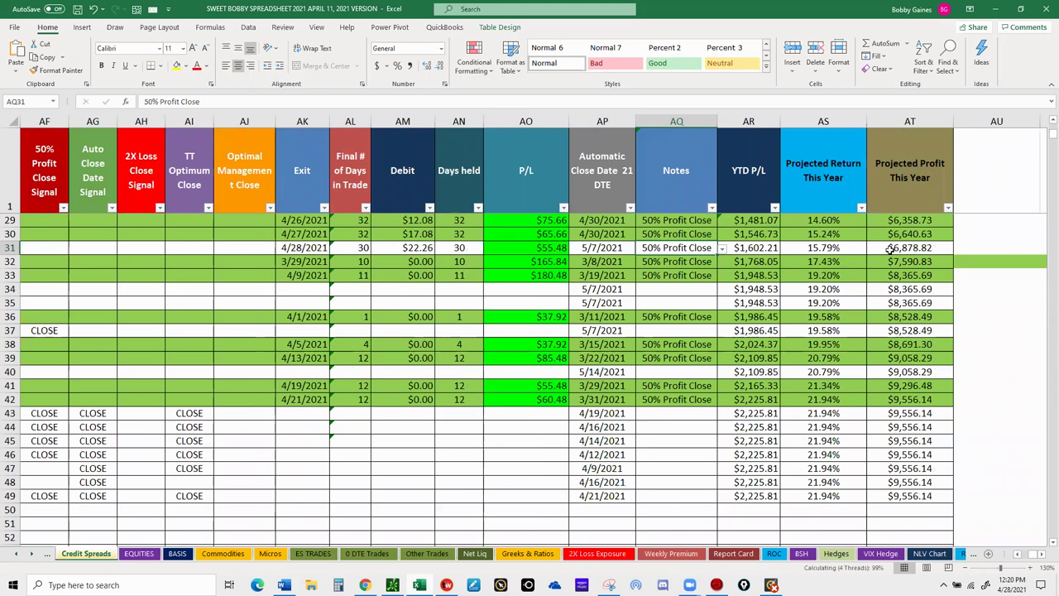
pyautogui.click(887, 248)
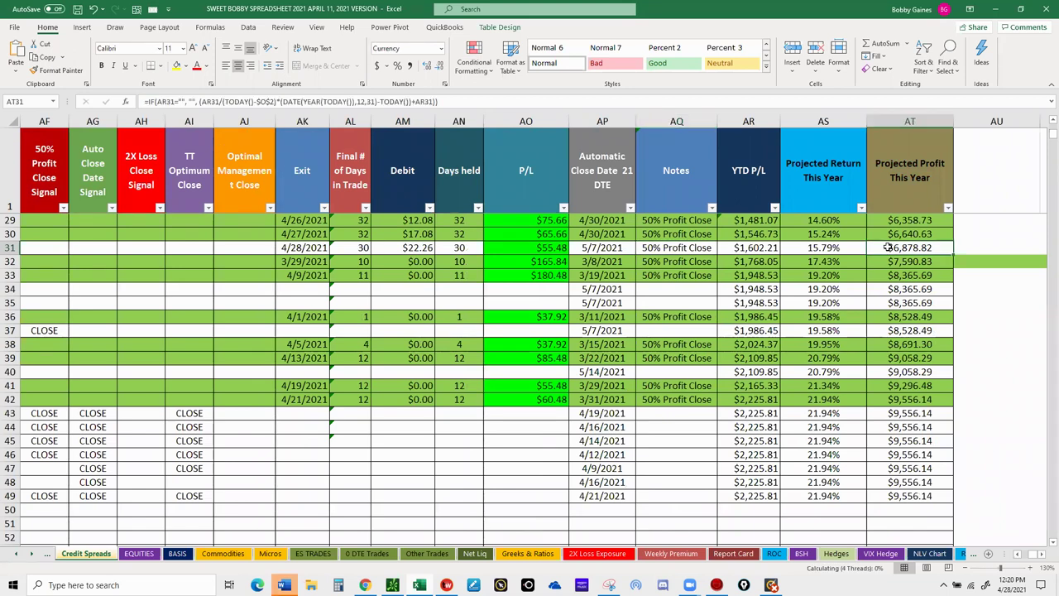
pyautogui.moveTo(888, 248); pyautogui.dragTo(13, 288)
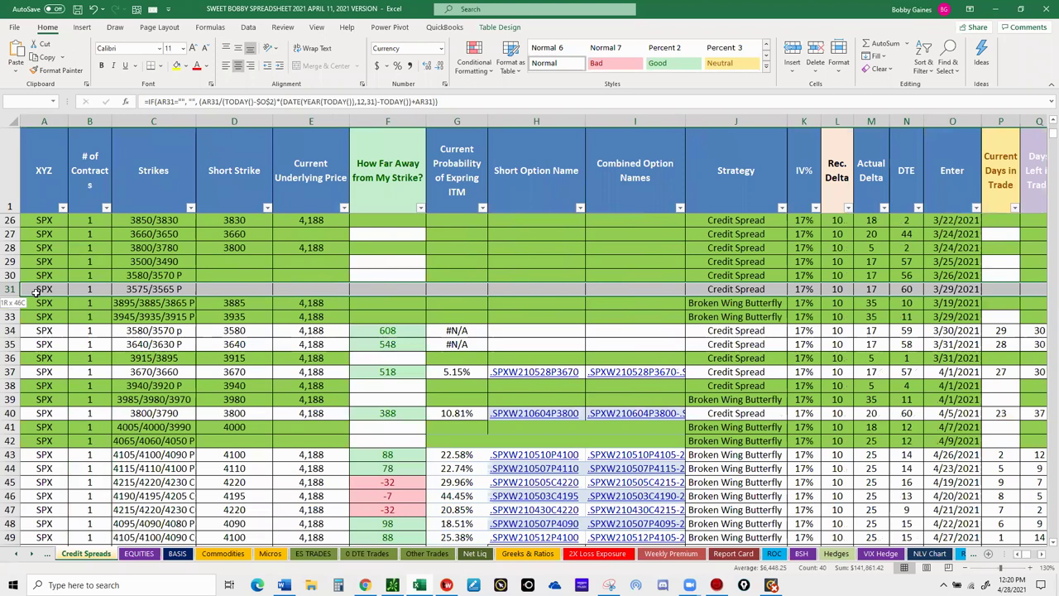
pyautogui.moveTo(103, 123); pyautogui.dragTo(102, 124)
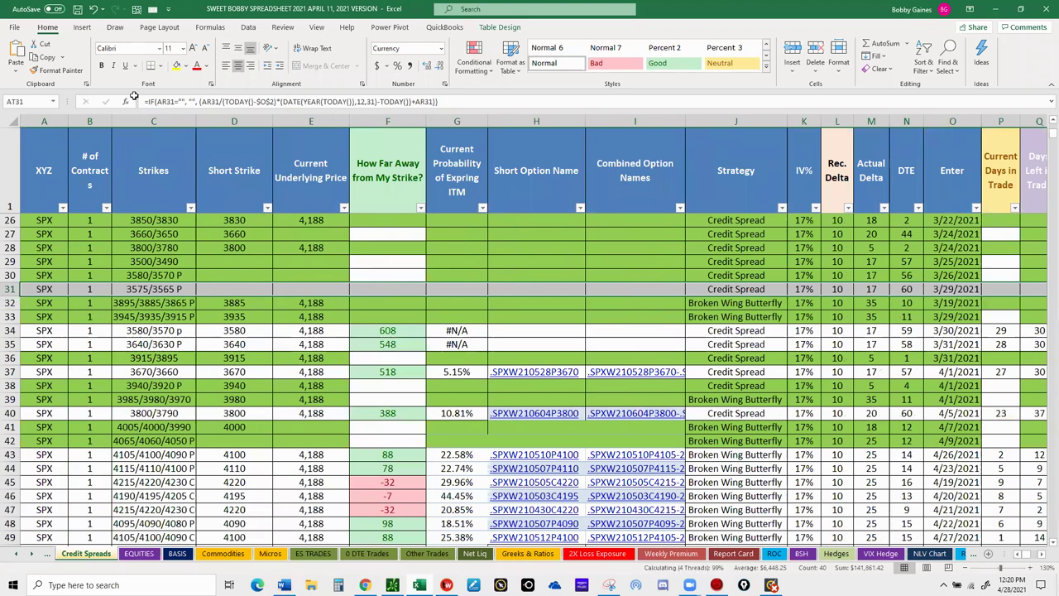
pyautogui.click(186, 68)
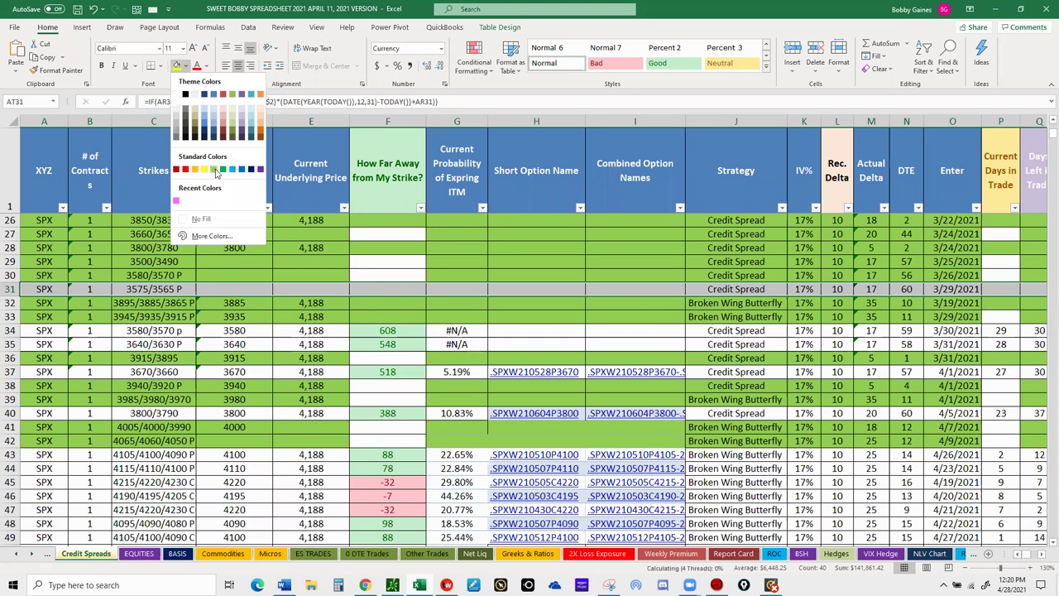
pyautogui.click(214, 170)
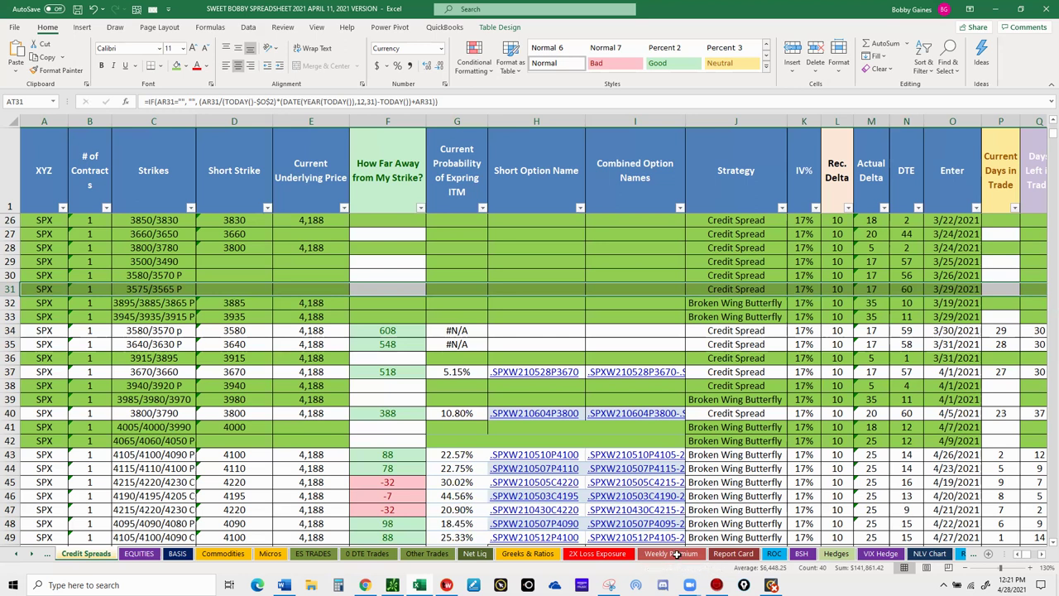
# Step: Review the Weekly Premium and EQUITIES sheets and examine the open /MES trades' profit or loss on the Micros sheet
pyautogui.click(671, 554)
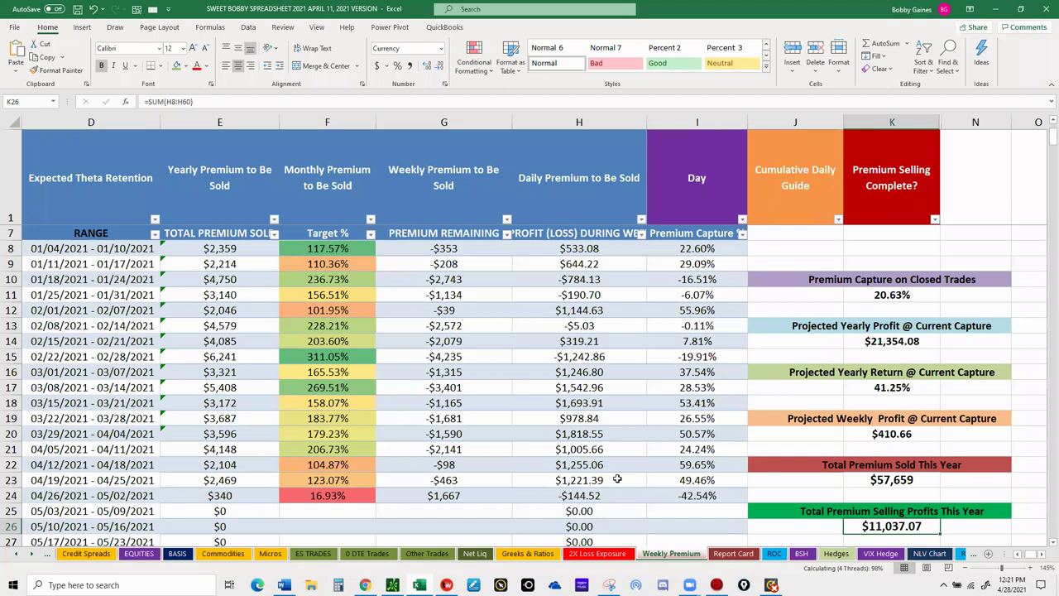
pyautogui.click(140, 554)
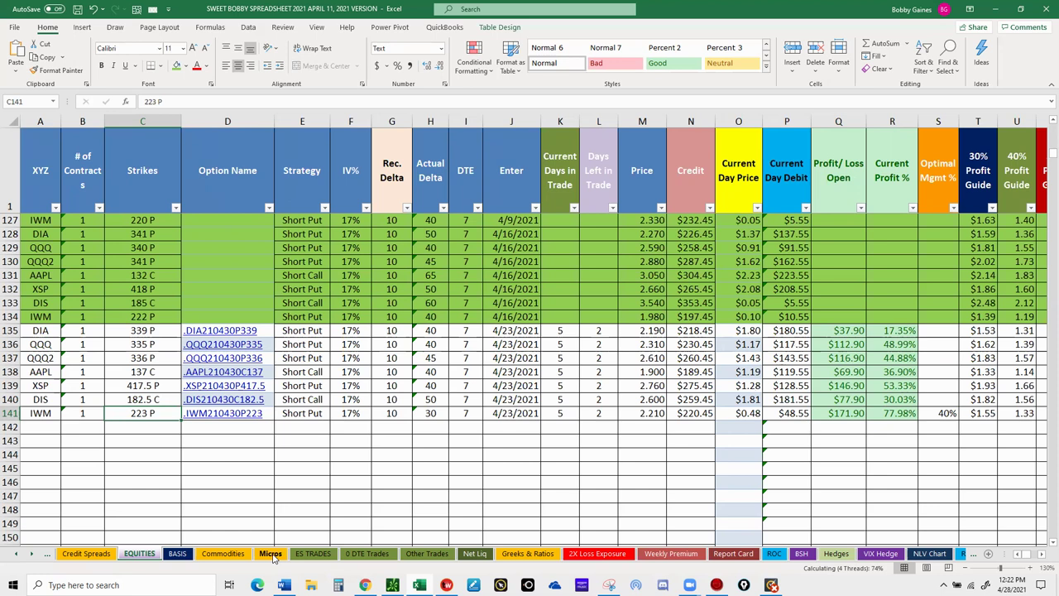
pyautogui.click(270, 554)
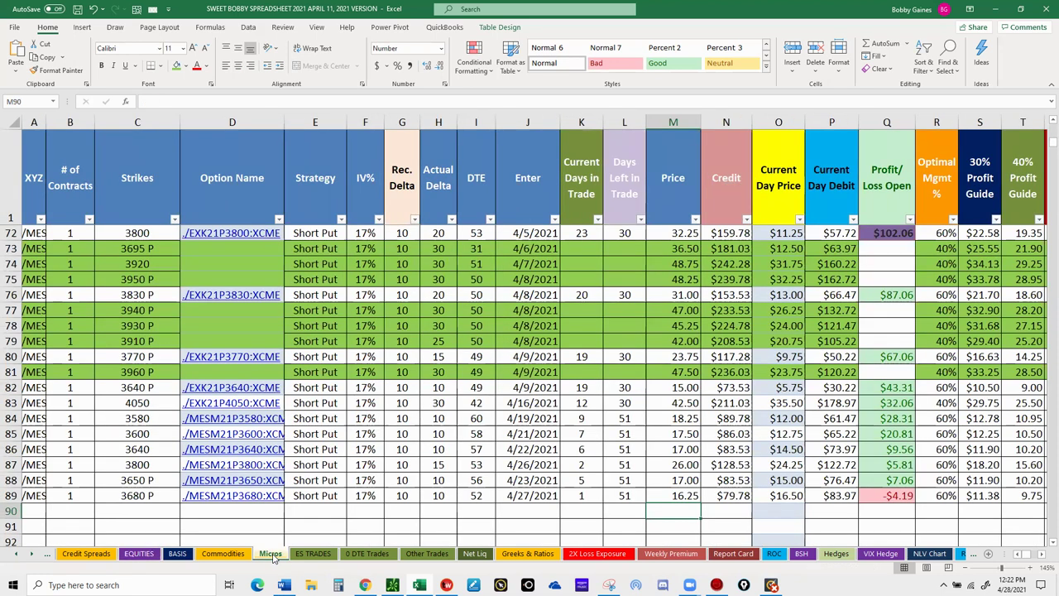
pyautogui.scroll(-1, 268, 546)
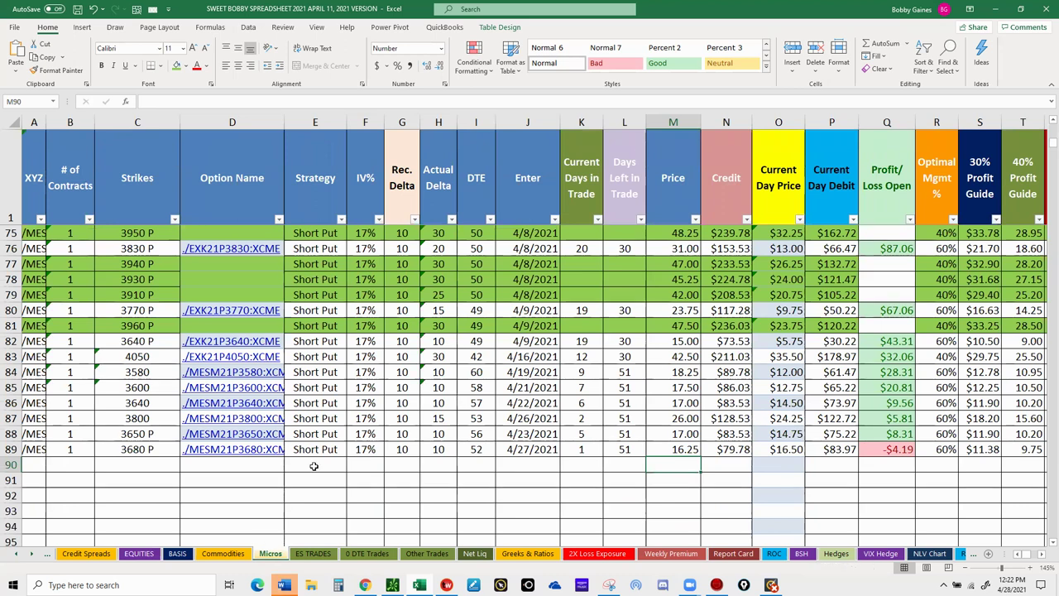
pyautogui.scroll(1, 313, 466)
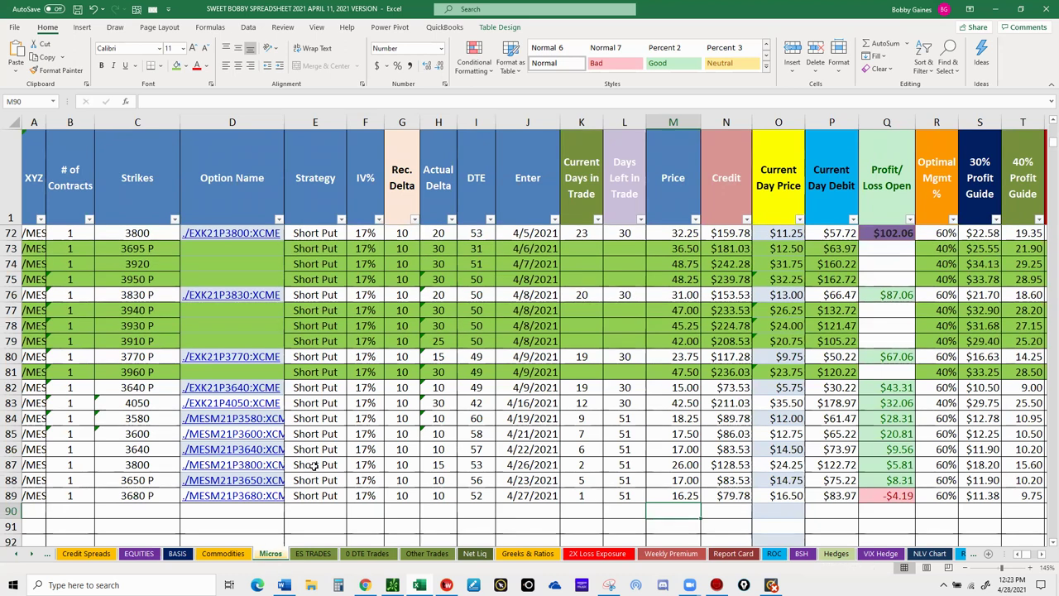
pyautogui.scroll(3, 661, 351)
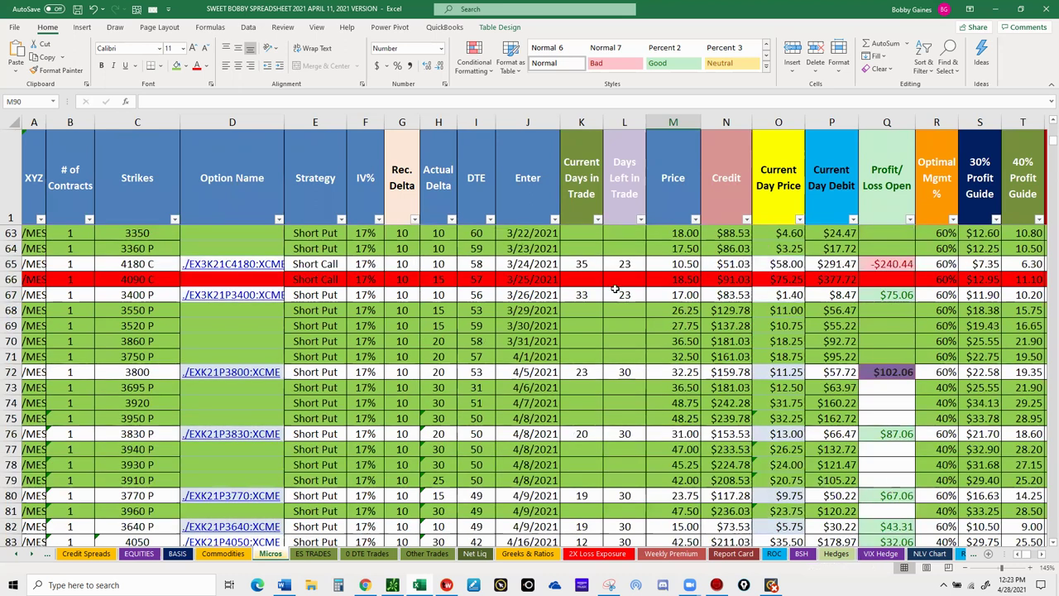
pyautogui.scroll(1, 766, 245)
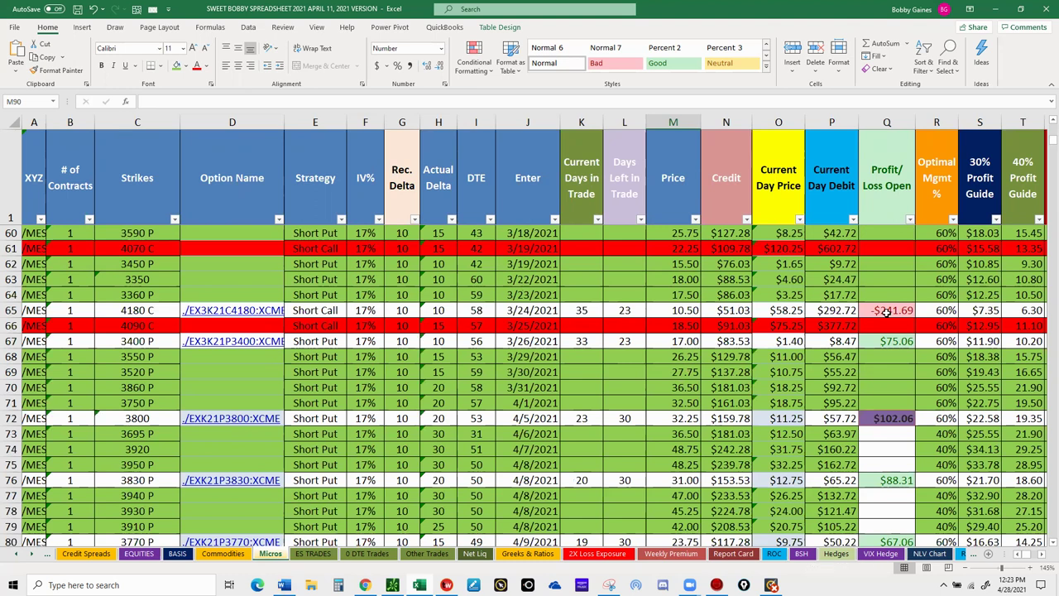
pyautogui.click(886, 312)
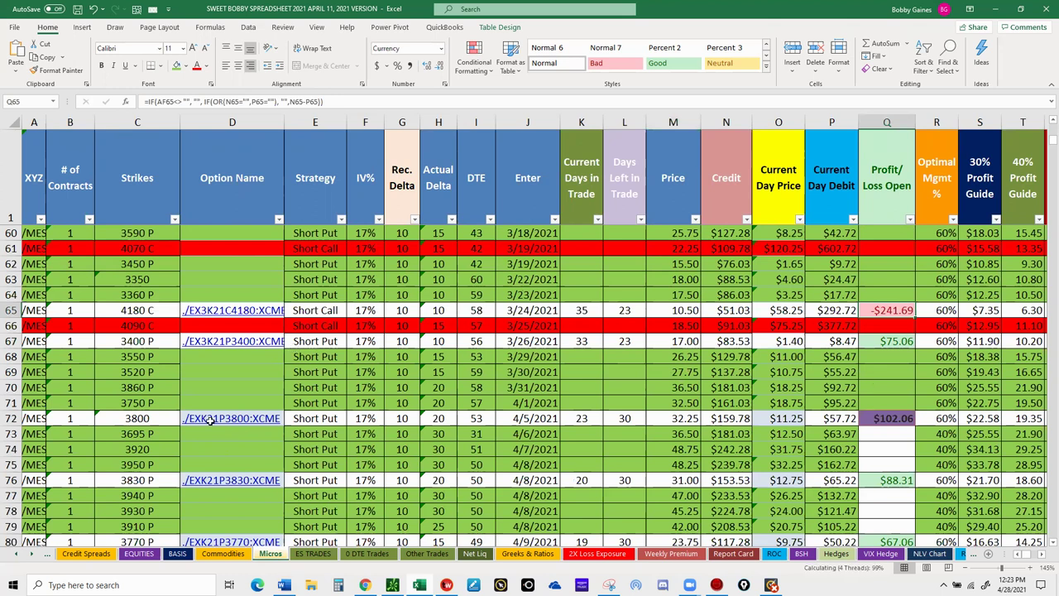
pyautogui.click(211, 420)
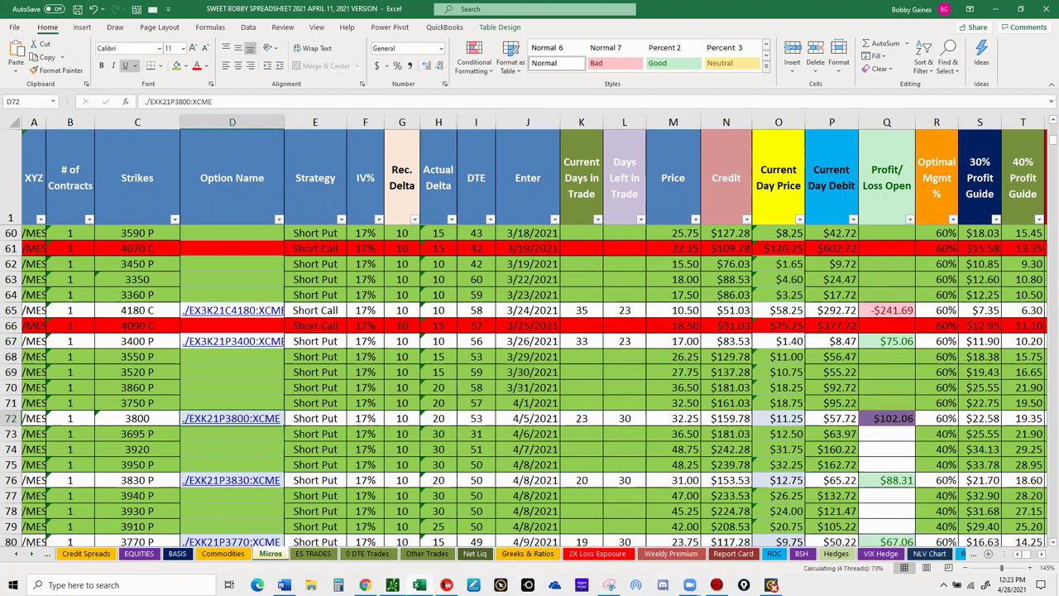
# Step: Switch to thinkorswim and examine the individual /MES option positions in the position statement, with the SPX group collapsed
pyautogui.hotkey('alt', 'Tab')
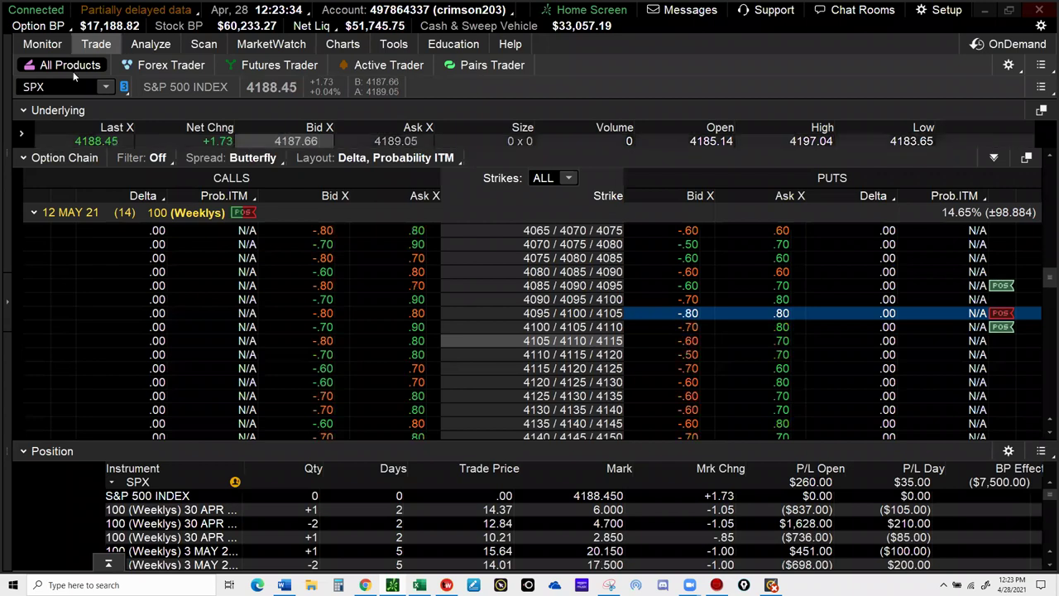
pyautogui.click(43, 45)
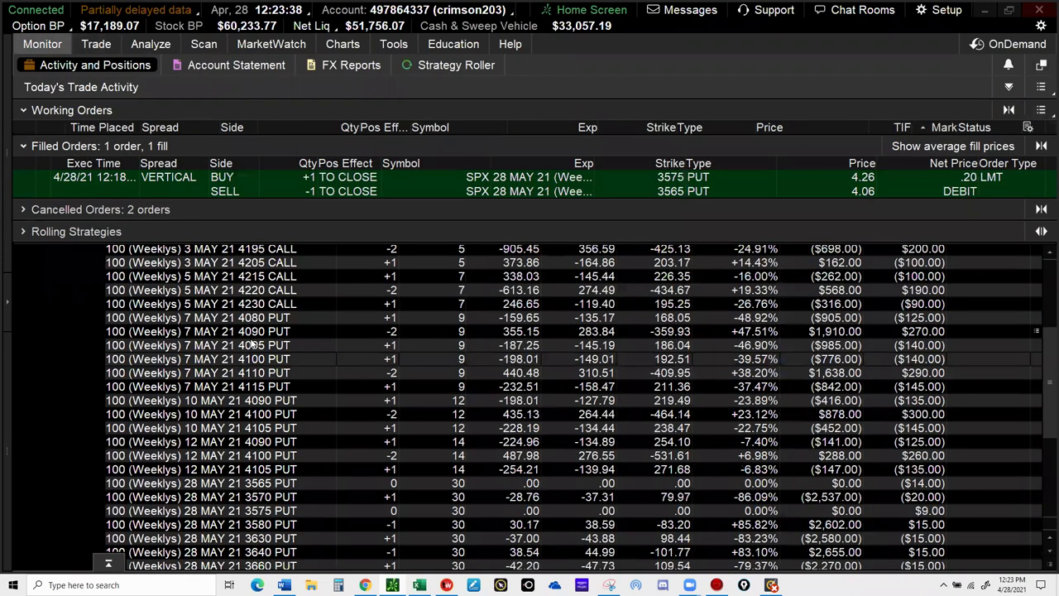
pyautogui.scroll(6, 252, 343)
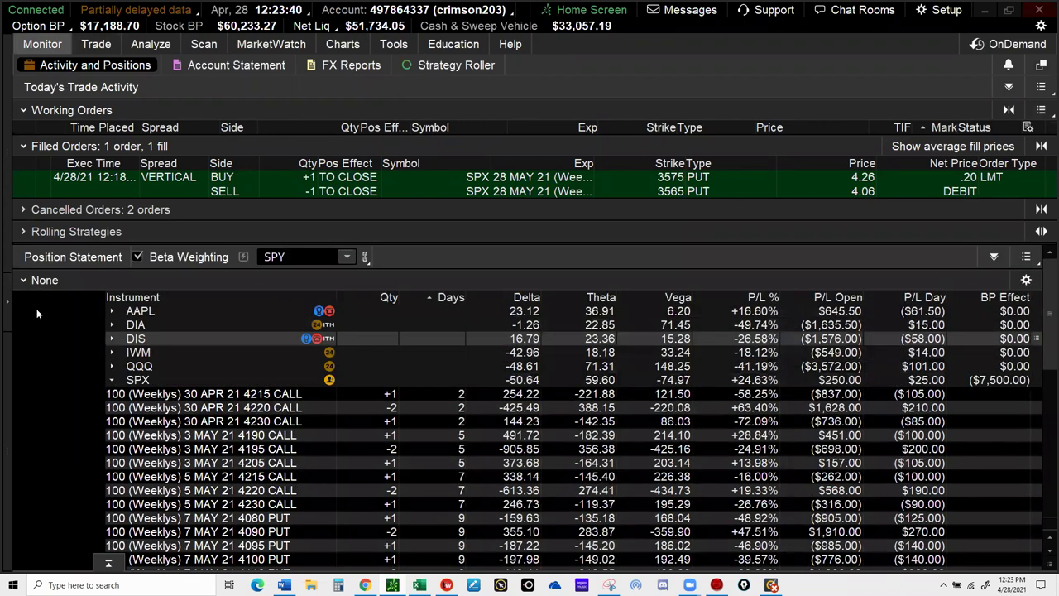
pyautogui.click(112, 380)
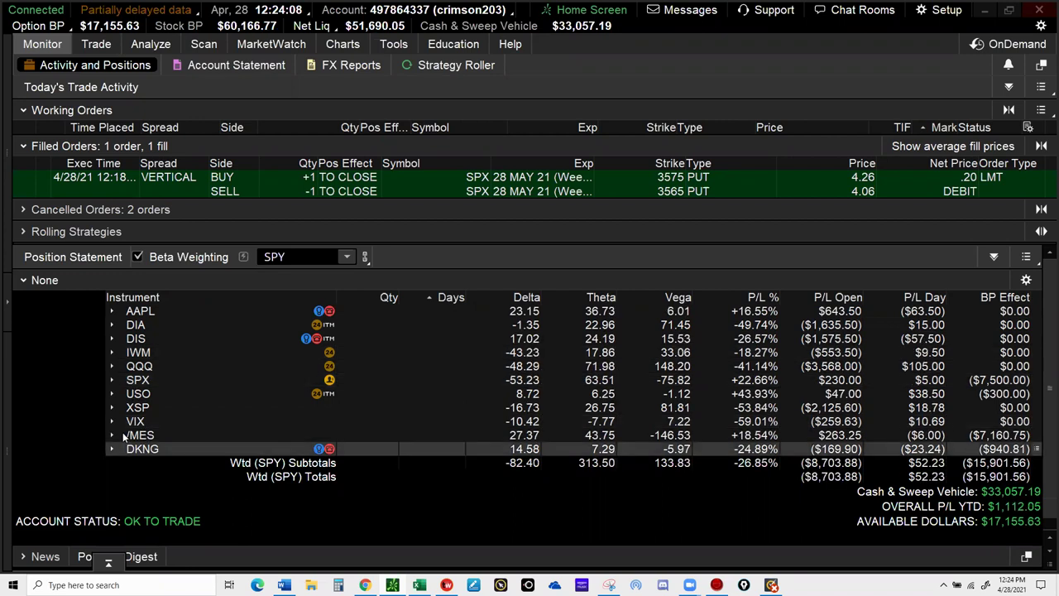
pyautogui.click(124, 435)
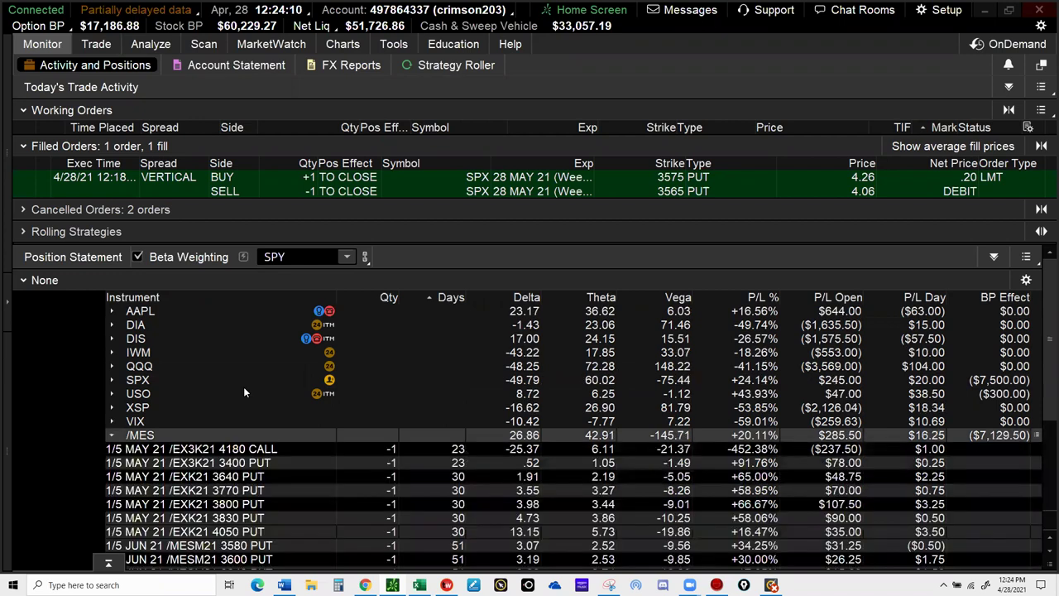
pyautogui.scroll(-2, 243, 386)
pyautogui.scroll(-4, 245, 393)
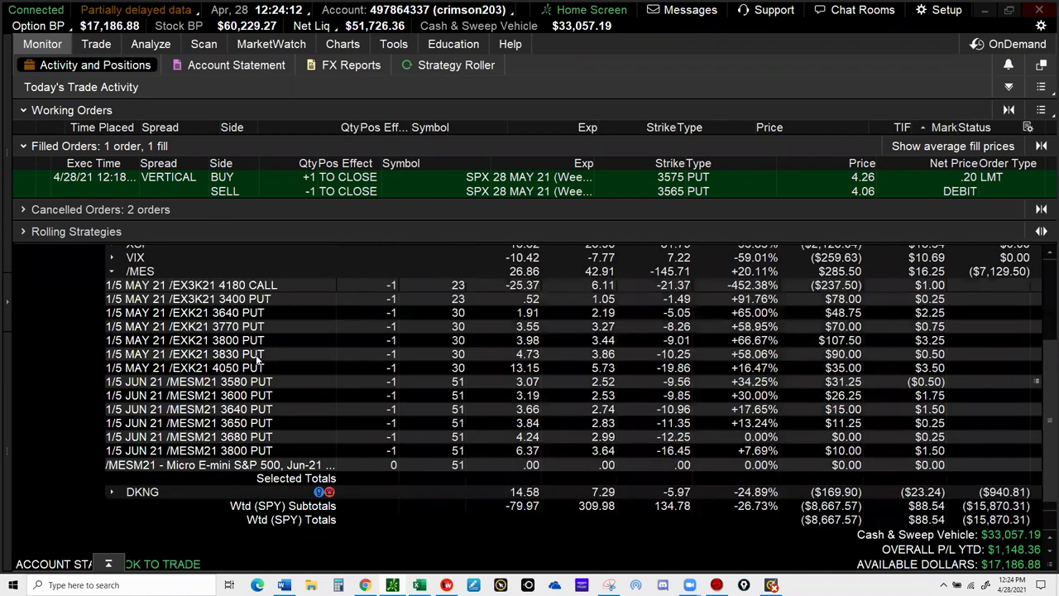
pyautogui.scroll(-2, 262, 337)
pyautogui.scroll(4, 725, 305)
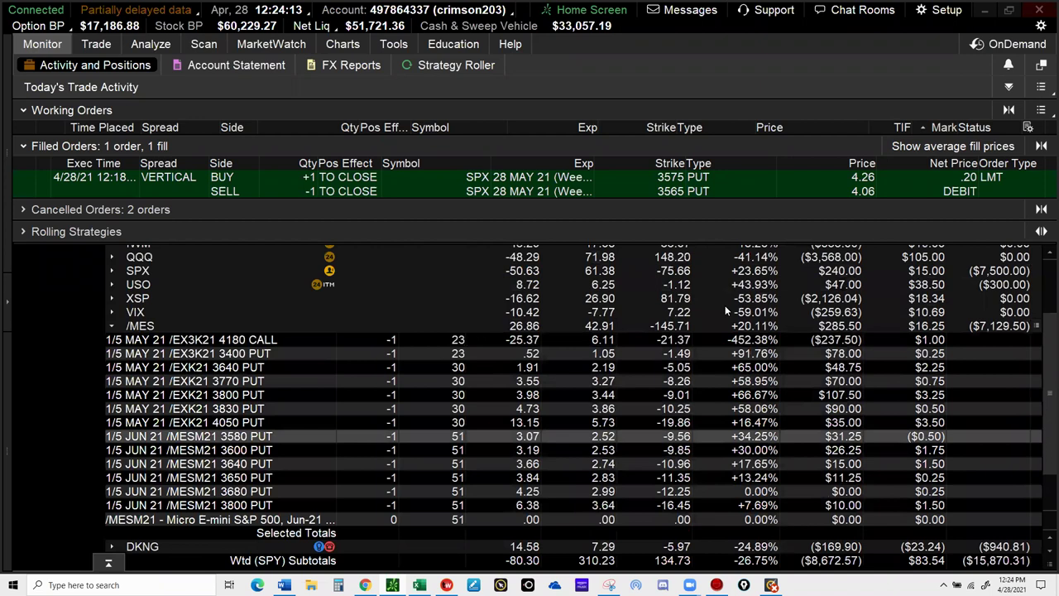
pyautogui.scroll(1, 832, 295)
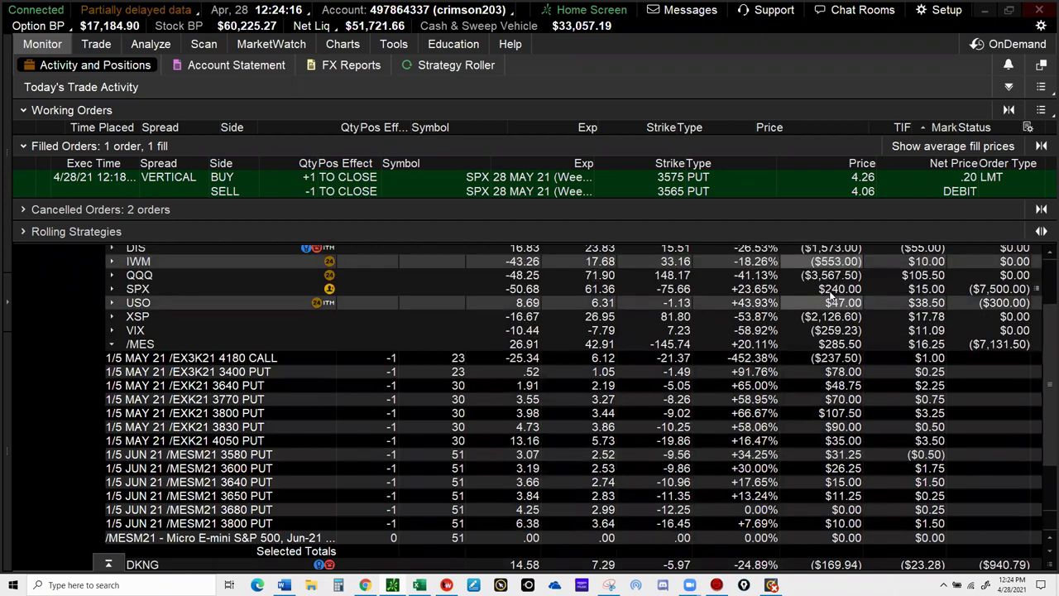
pyautogui.scroll(2, 831, 295)
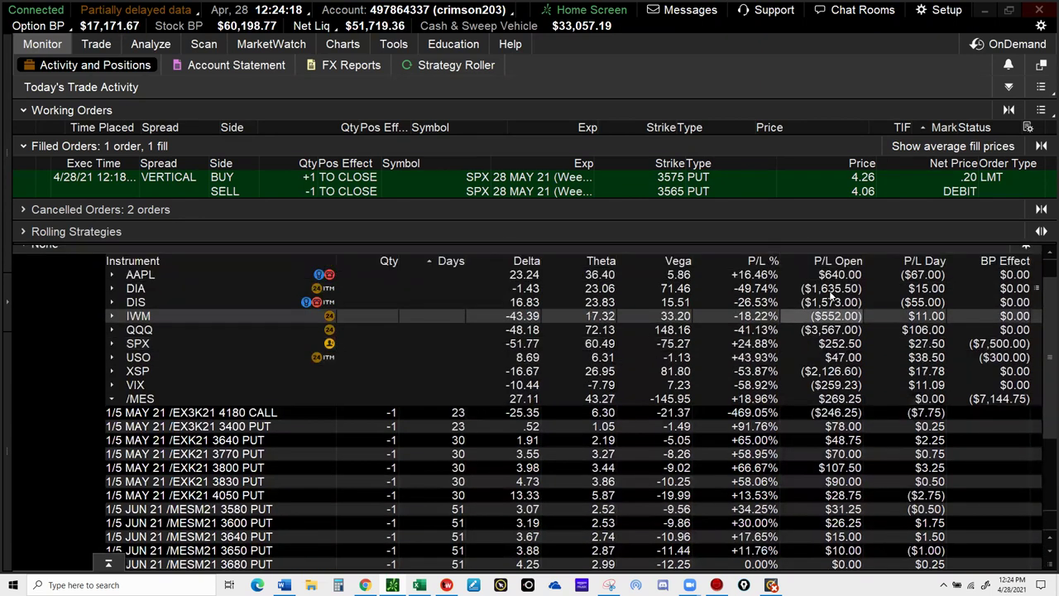
# Step: Create a closing buy order for the MAY 21 /EXK21 3800 put at an 11.25 limit and send it
pyautogui.rightClick(225, 471)
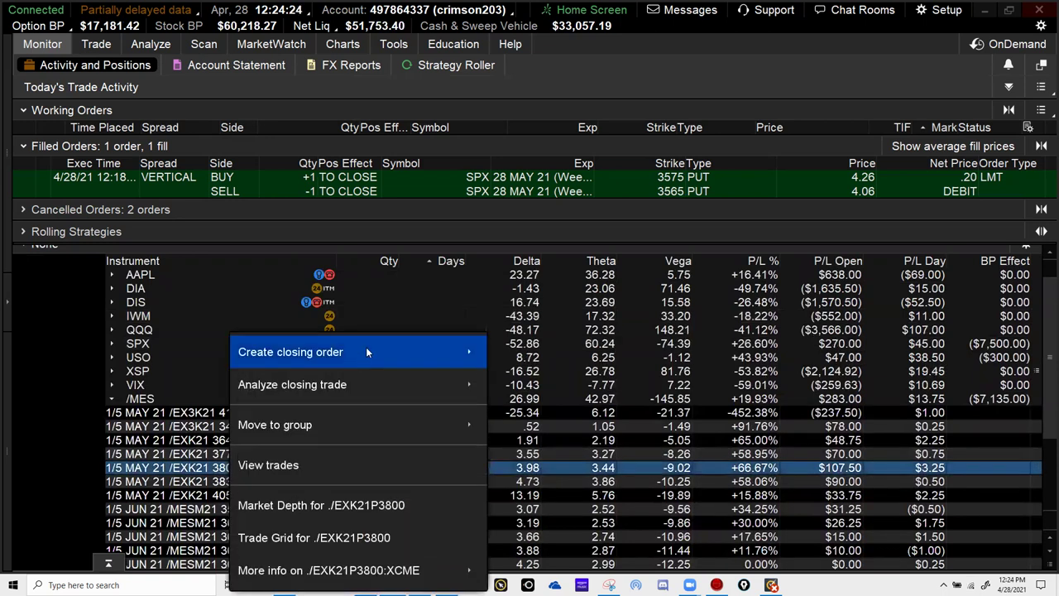
pyautogui.moveTo(367, 353)
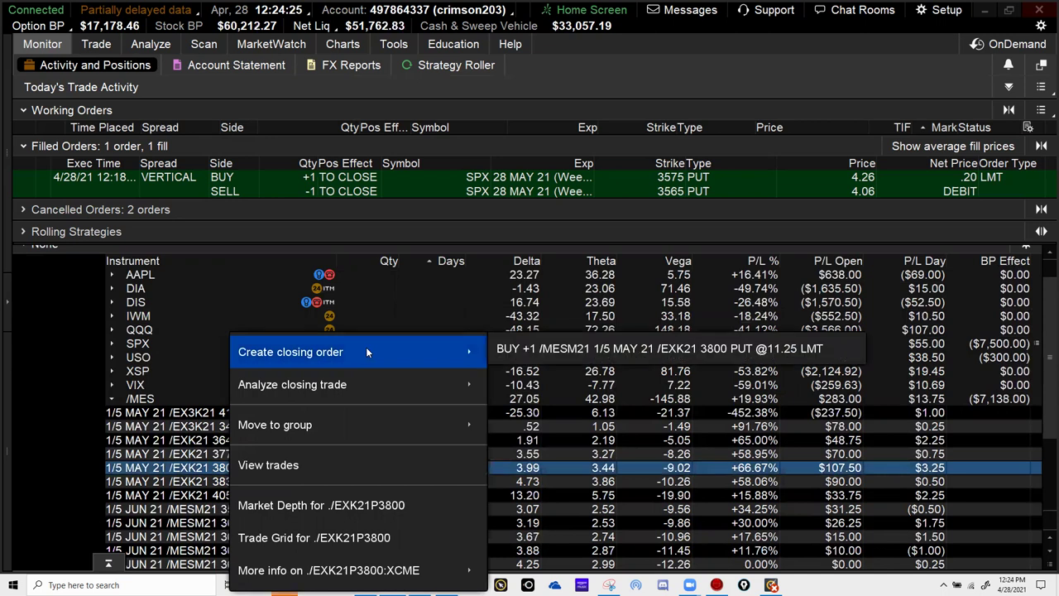
pyautogui.click(549, 350)
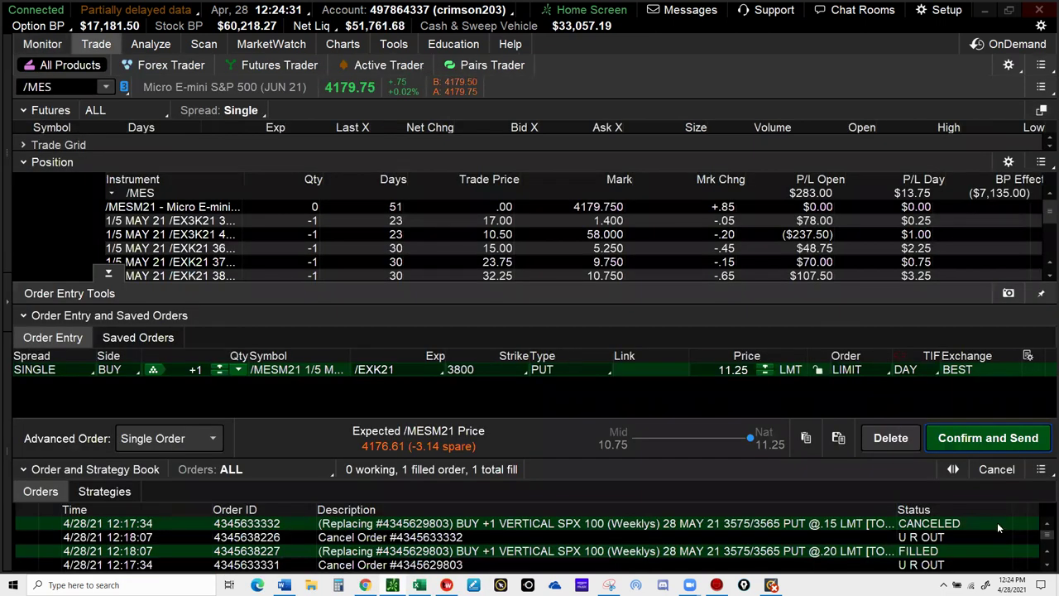
pyautogui.click(964, 442)
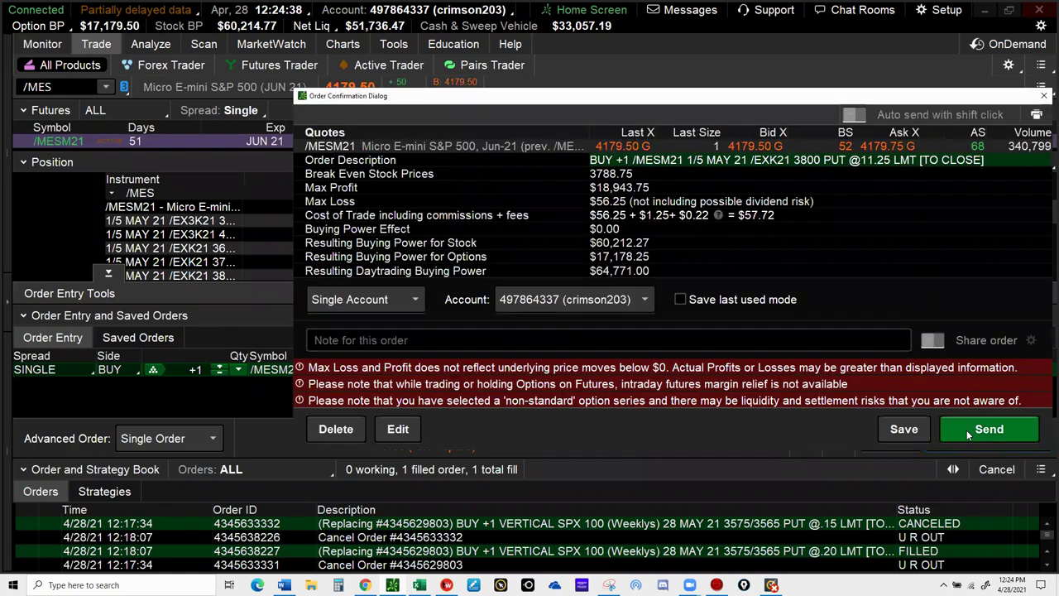
pyautogui.click(968, 434)
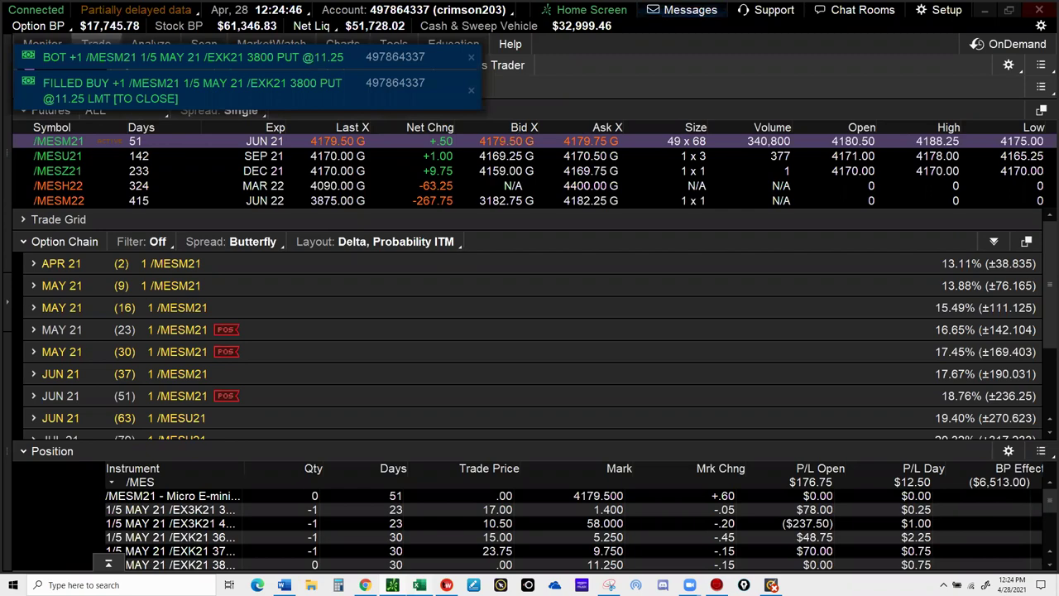
# Step: Switch to the Excel workbook and set the 3800 put's Current Day Price, O72 on the Micros sheet, to 11.25
pyautogui.hotkey('alt', 'Tab')
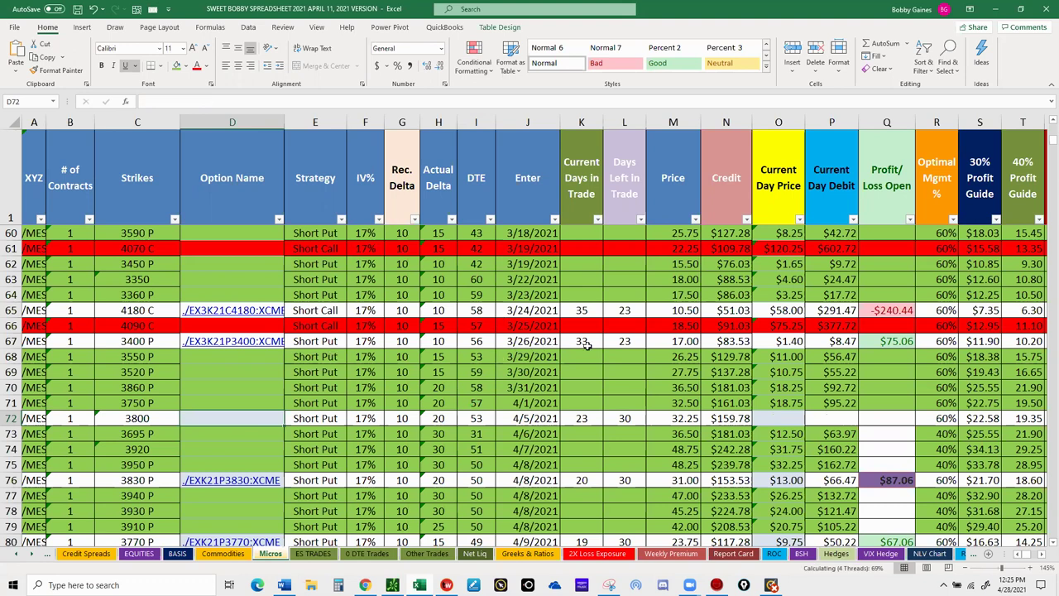
pyautogui.click(782, 419)
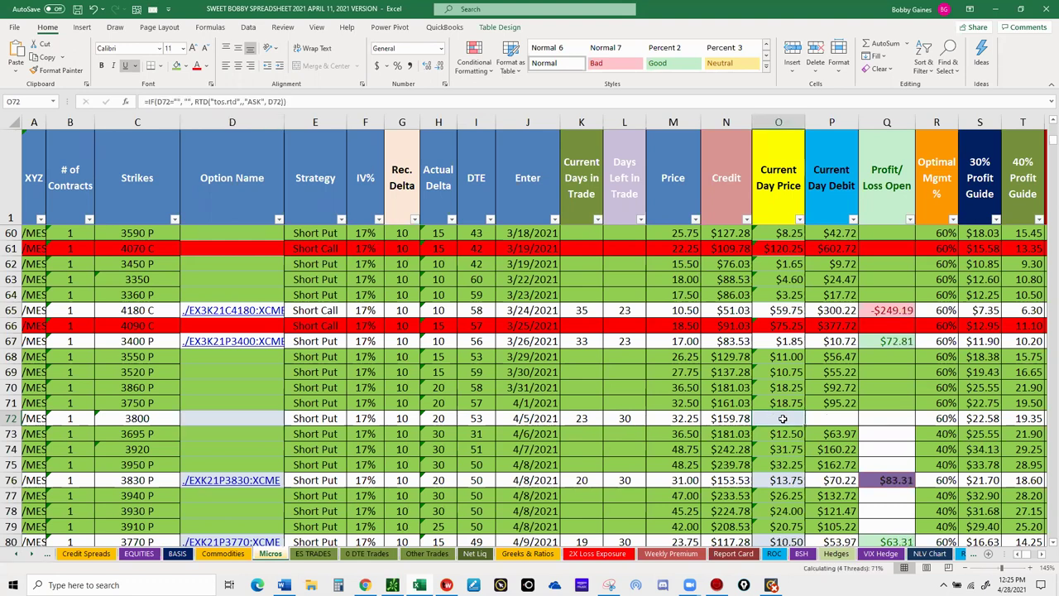
pyautogui.write('1')
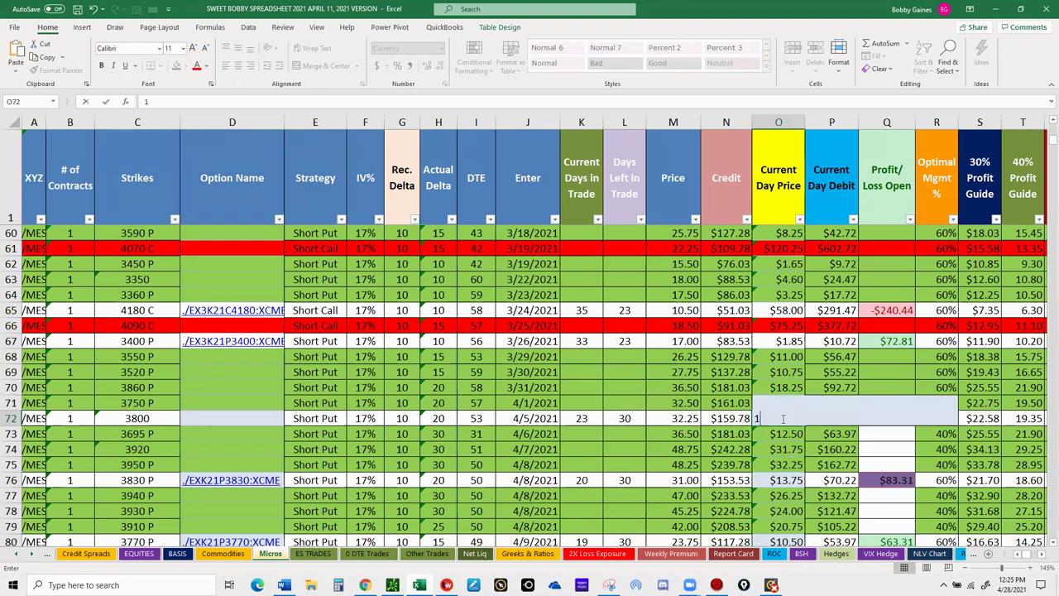
pyautogui.write('1.25')
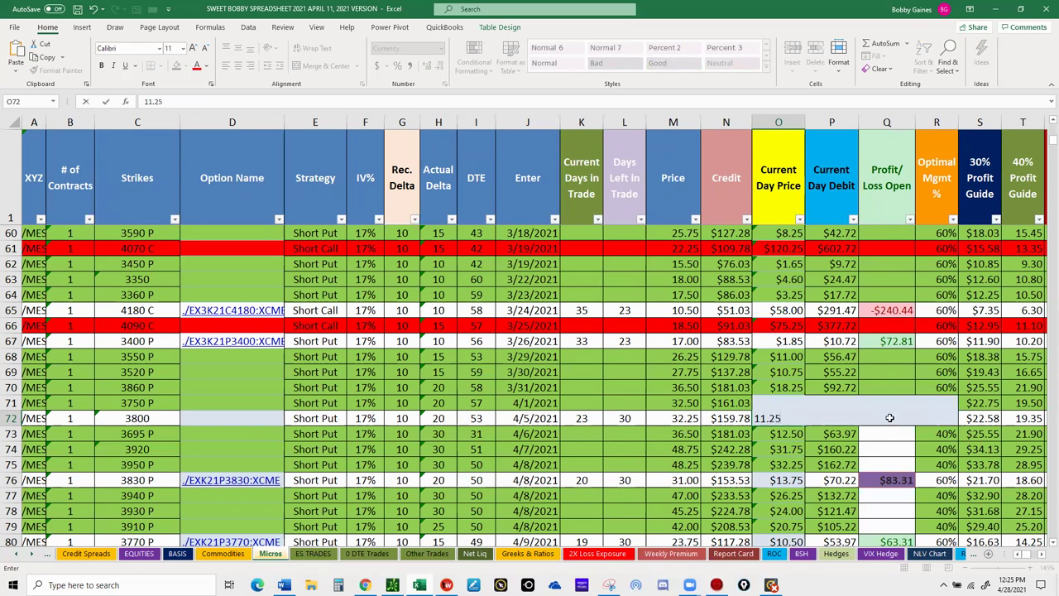
pyautogui.press('Return')
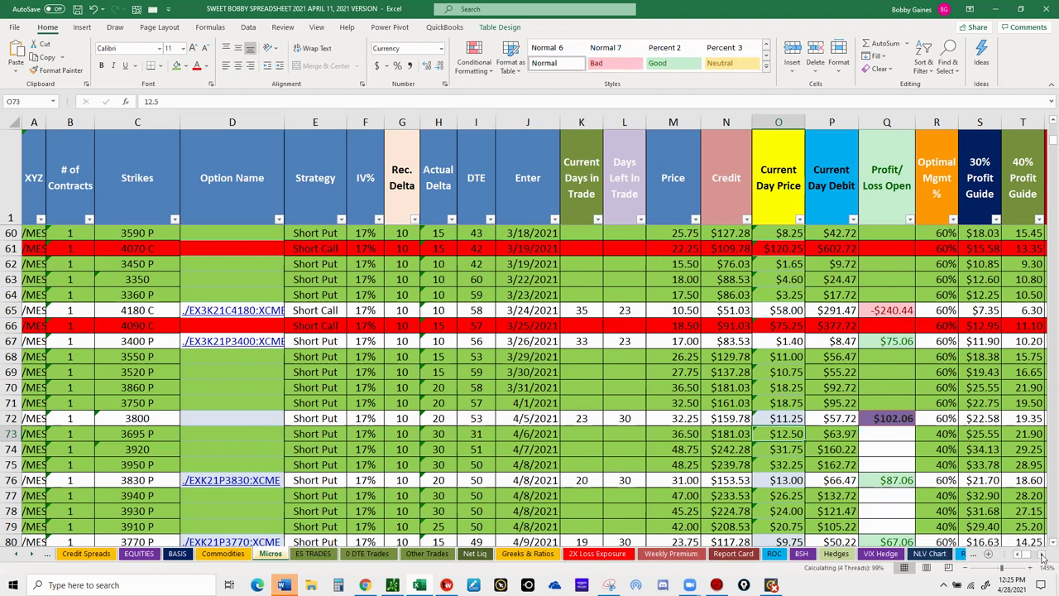
# Step: Enter 4/28/21 as the Exit date of the closed 3800 put in AF72
pyautogui.click(1042, 555)
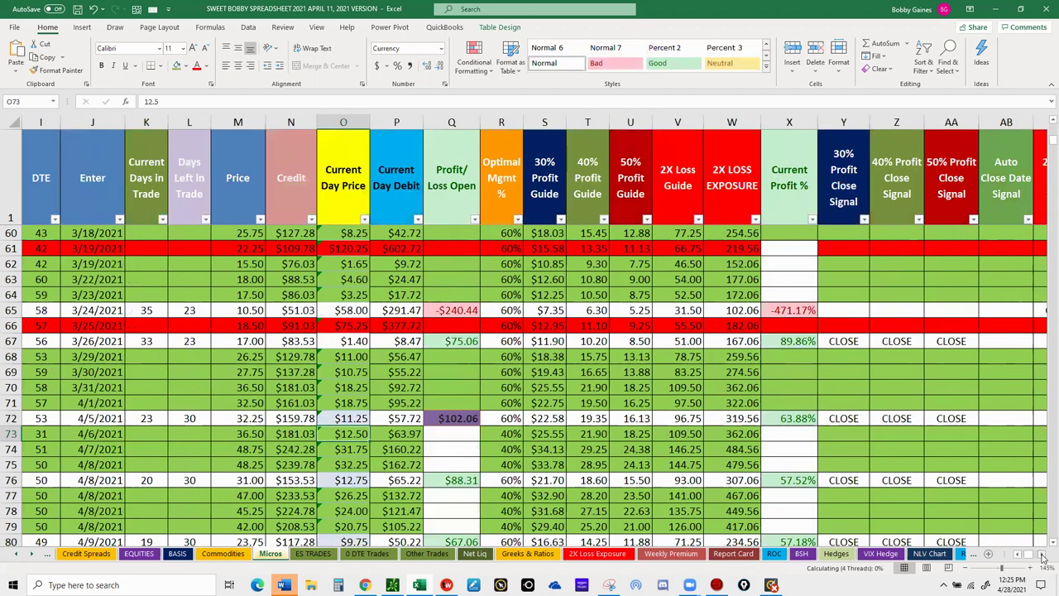
pyautogui.click(1042, 555)
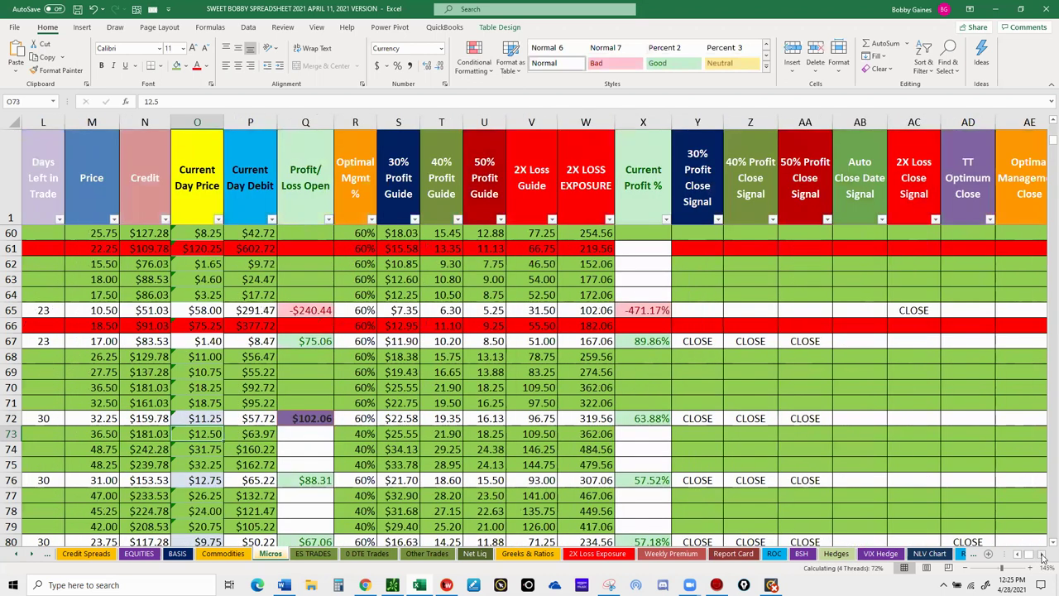
pyautogui.click(1041, 556)
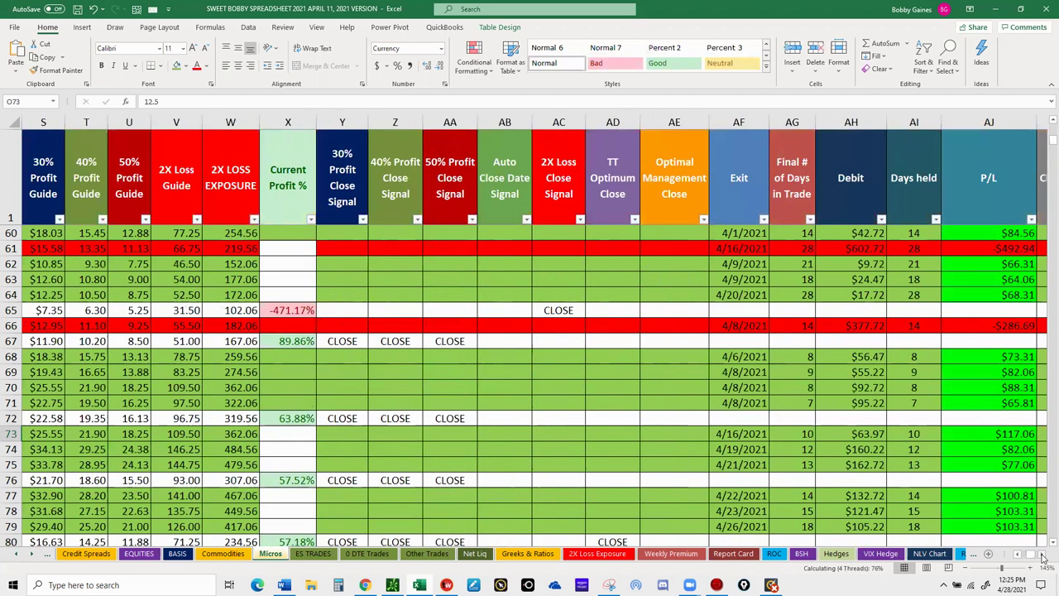
pyautogui.hscroll(2, 907, 472)
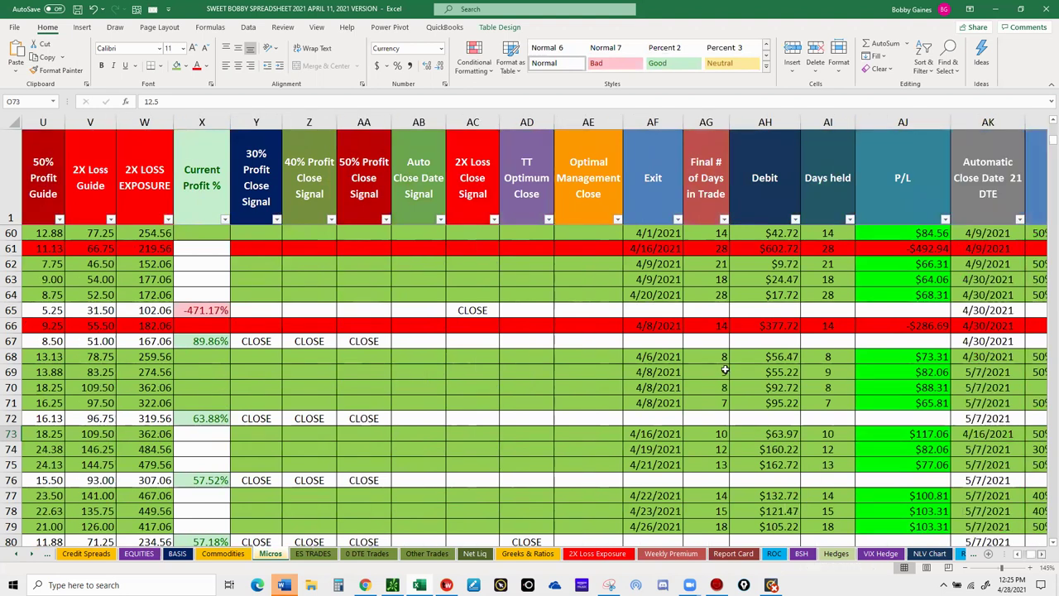
pyautogui.hscroll(2, 718, 403)
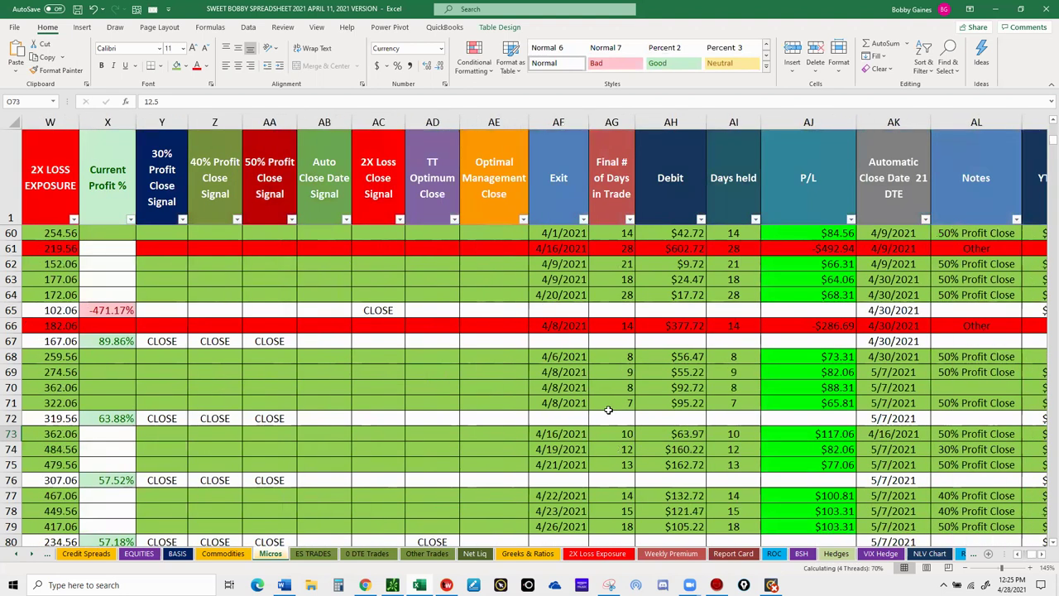
pyautogui.click(554, 417)
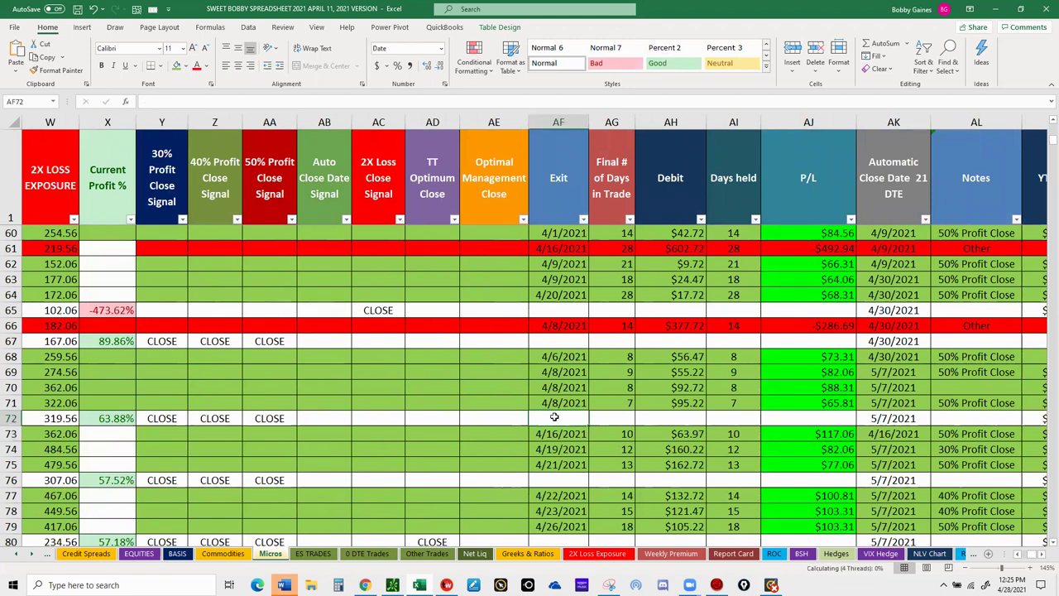
pyautogui.write('4/28/')
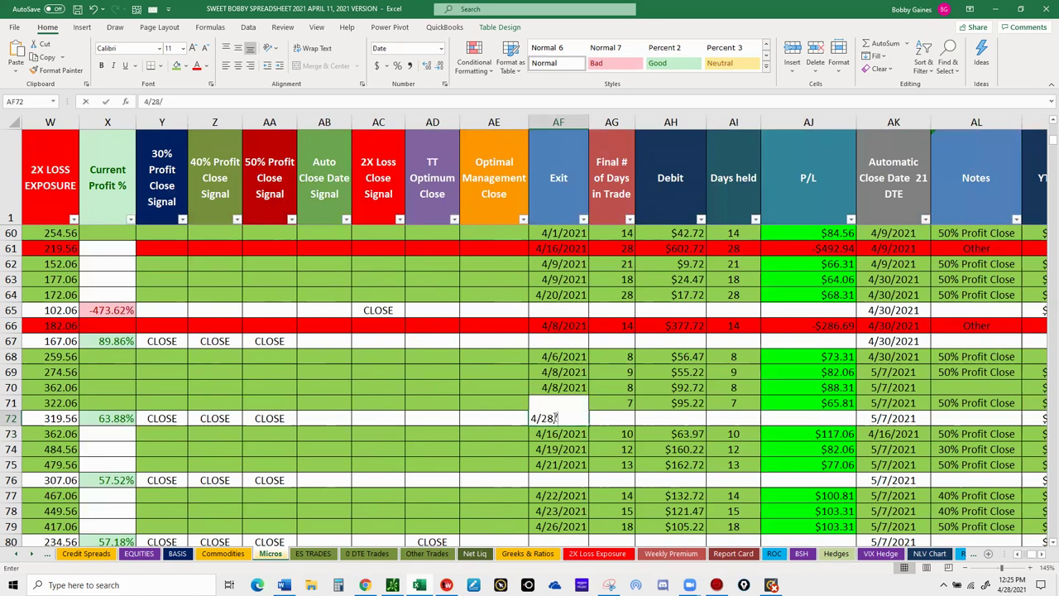
pyautogui.write('21')
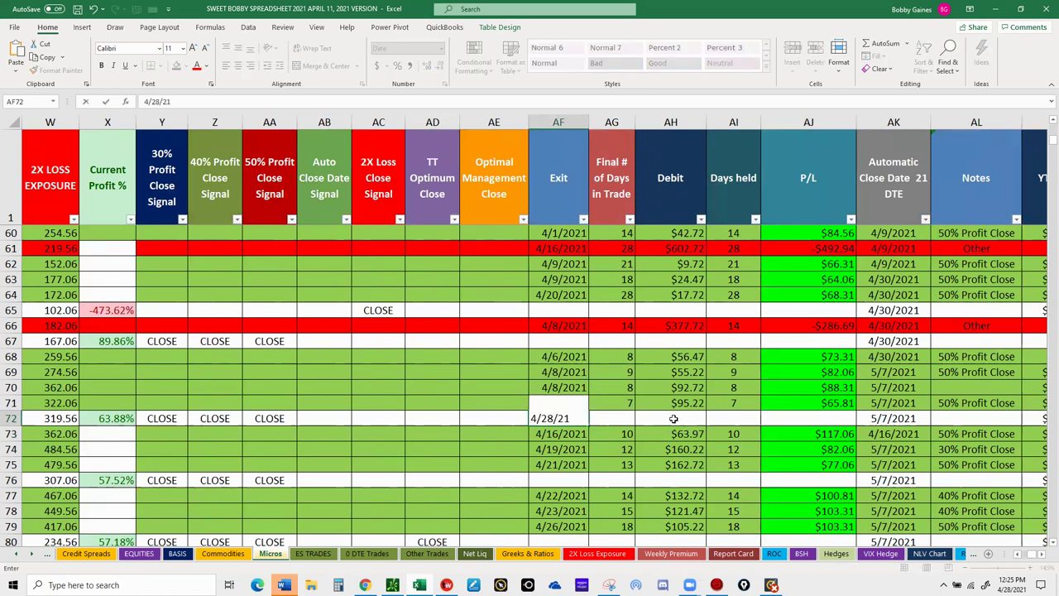
pyautogui.press('Tab')
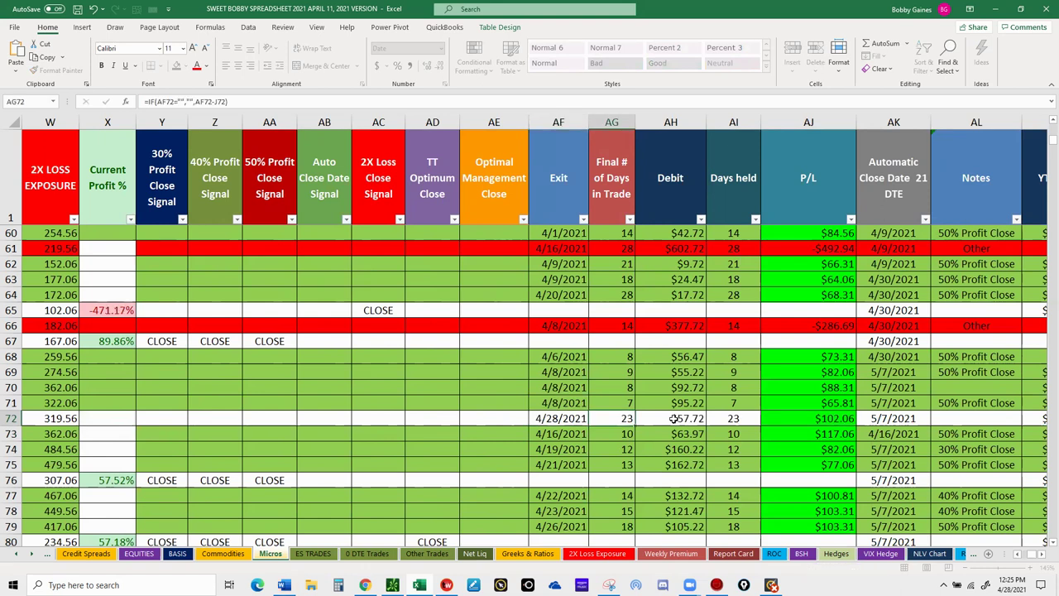
pyautogui.press('Tab')
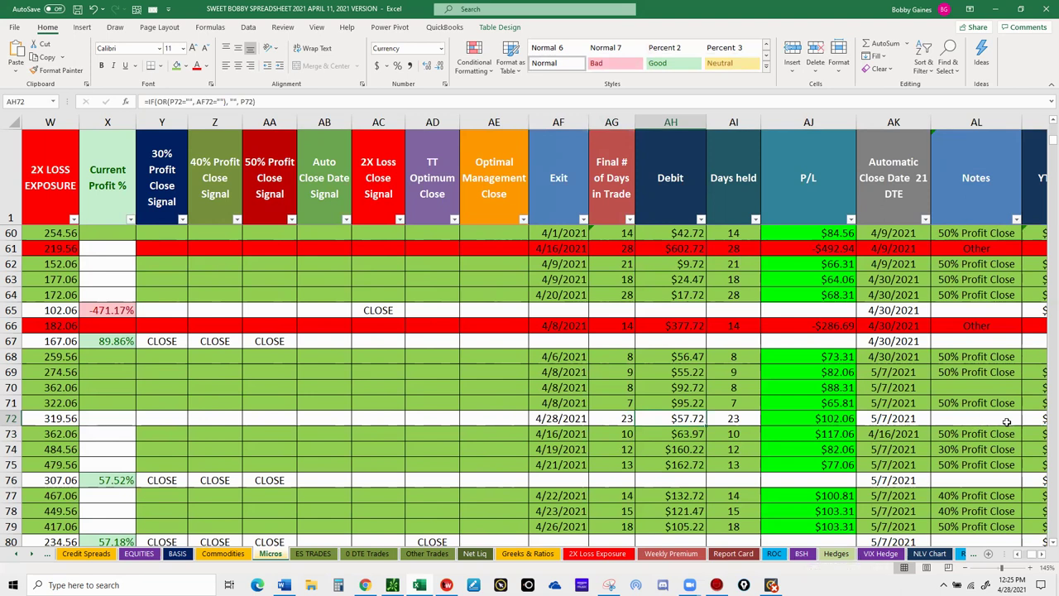
# Step: Set the closed 3800 put's Notes entry in AL72 to 50% Profit Close
pyautogui.click(998, 420)
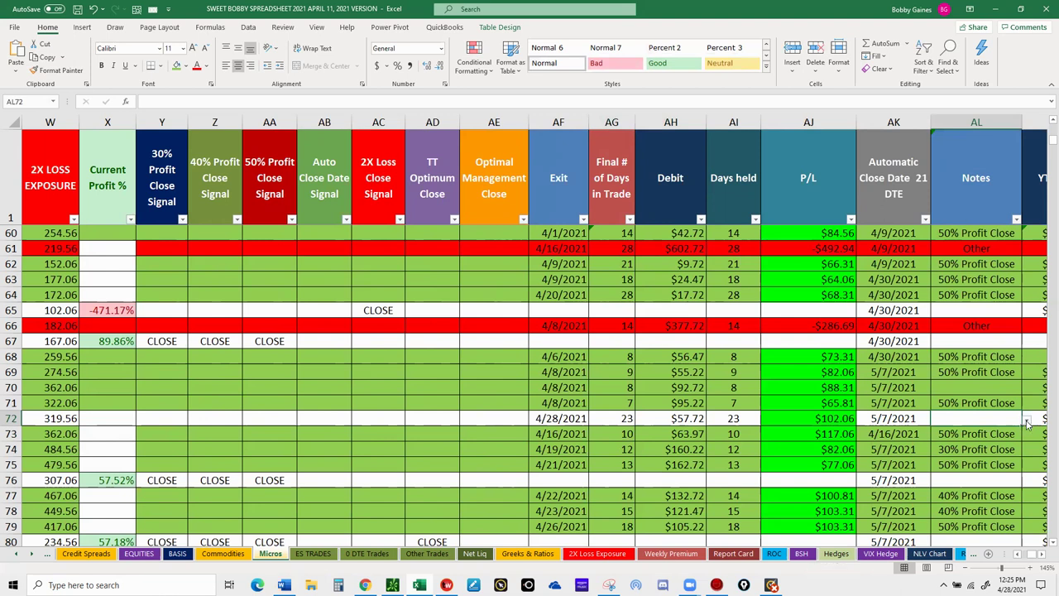
pyautogui.click(1026, 420)
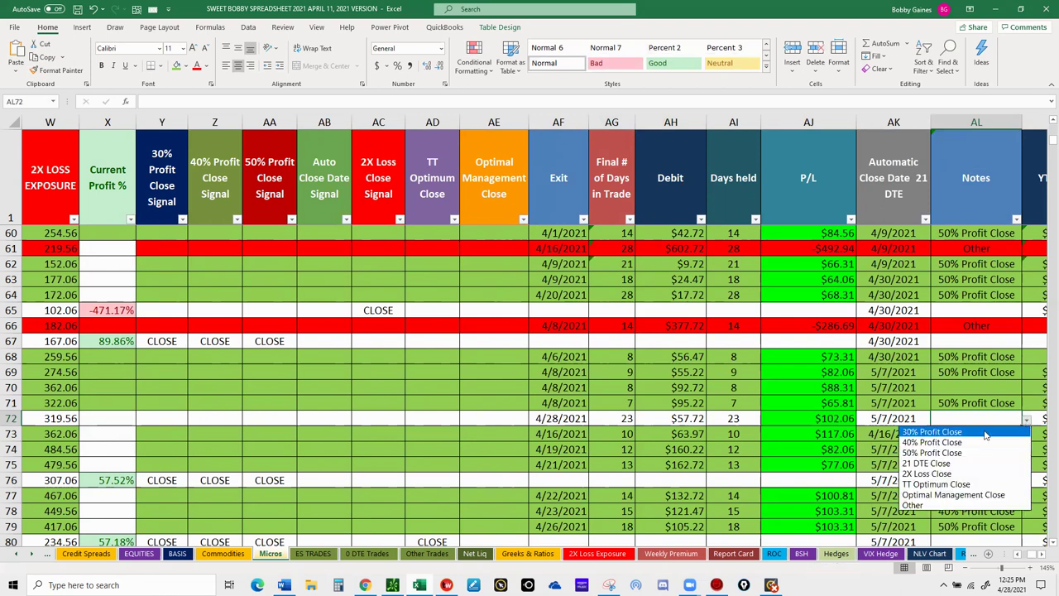
pyautogui.click(926, 453)
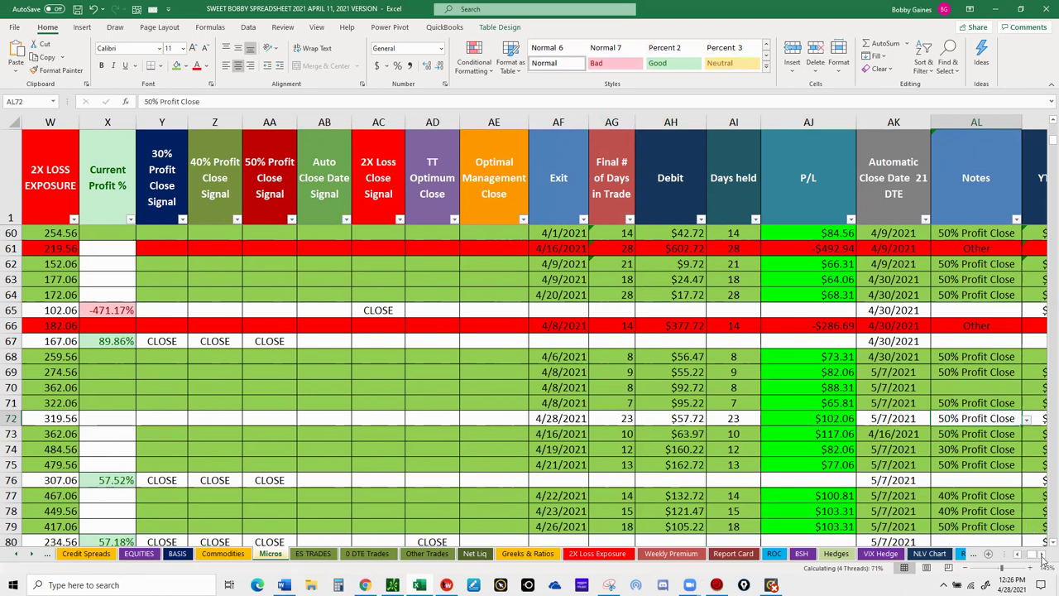
# Step: Fill the closed 3800 put's row, A72:AO72, with the same green as the other profitable closed trades
pyautogui.click(1042, 560)
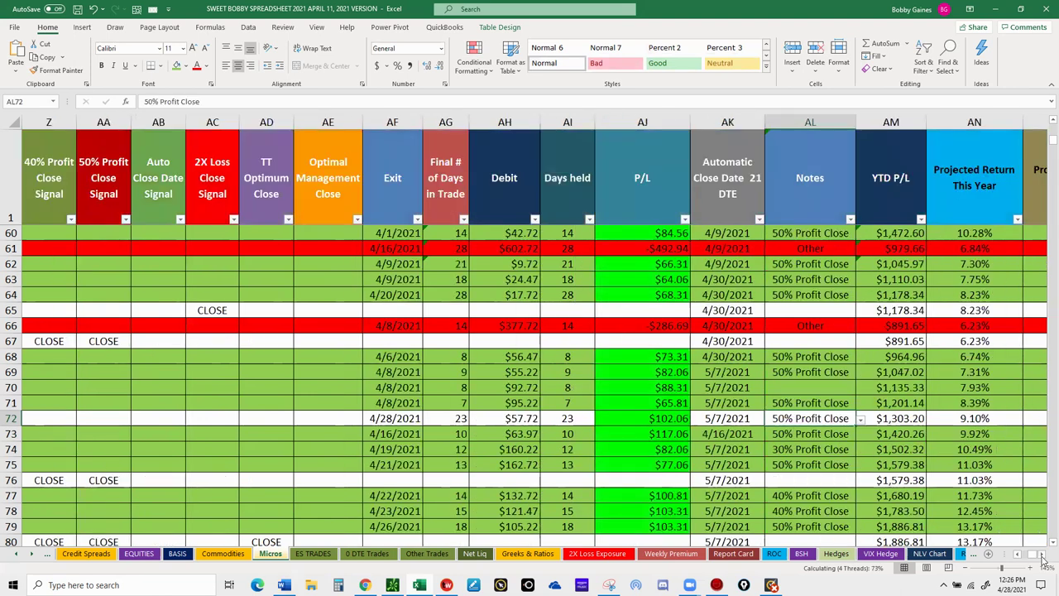
pyautogui.click(1042, 559)
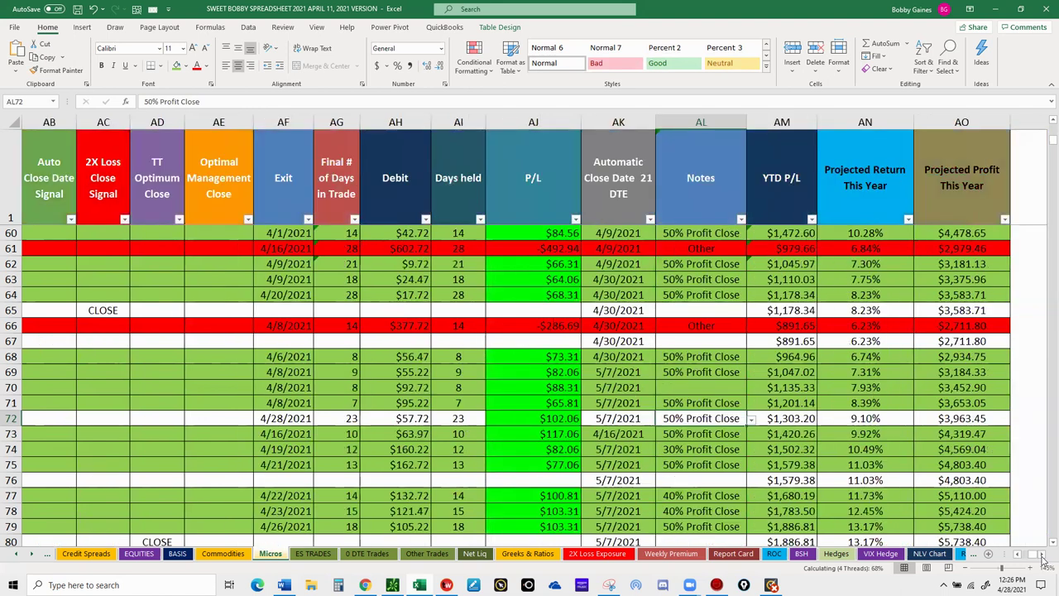
pyautogui.hscroll(1, 932, 412)
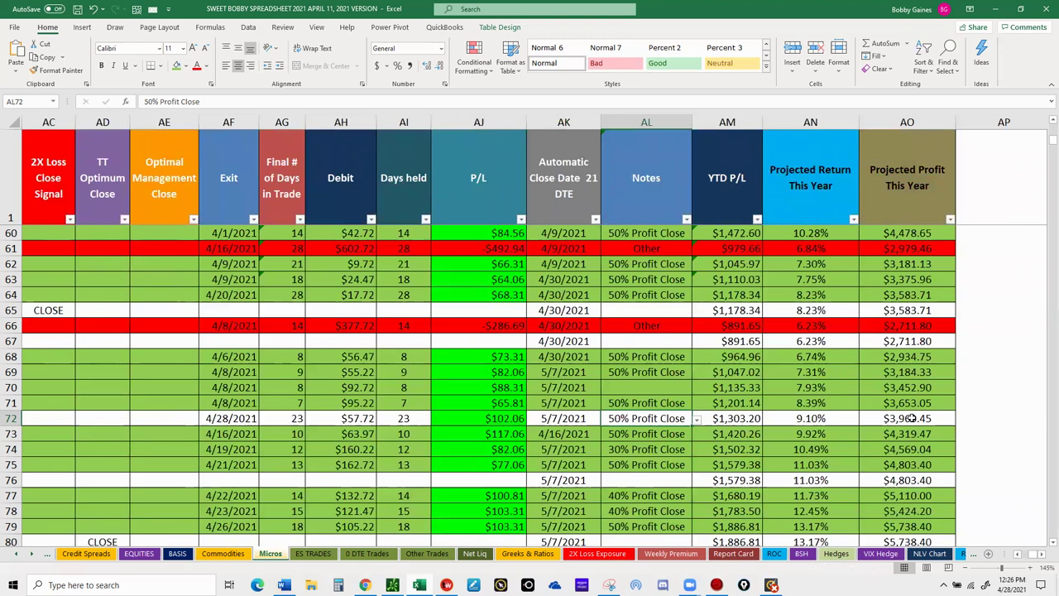
pyautogui.click(911, 420)
pyautogui.moveTo(911, 419); pyautogui.dragTo(19, 416)
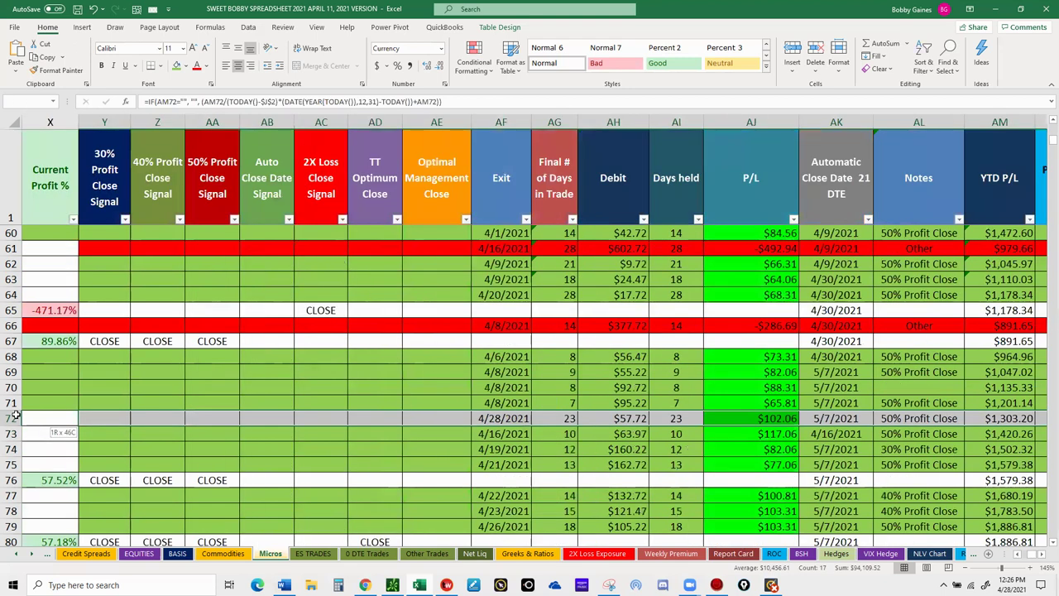
pyautogui.moveTo(15, 416); pyautogui.dragTo(30, 418)
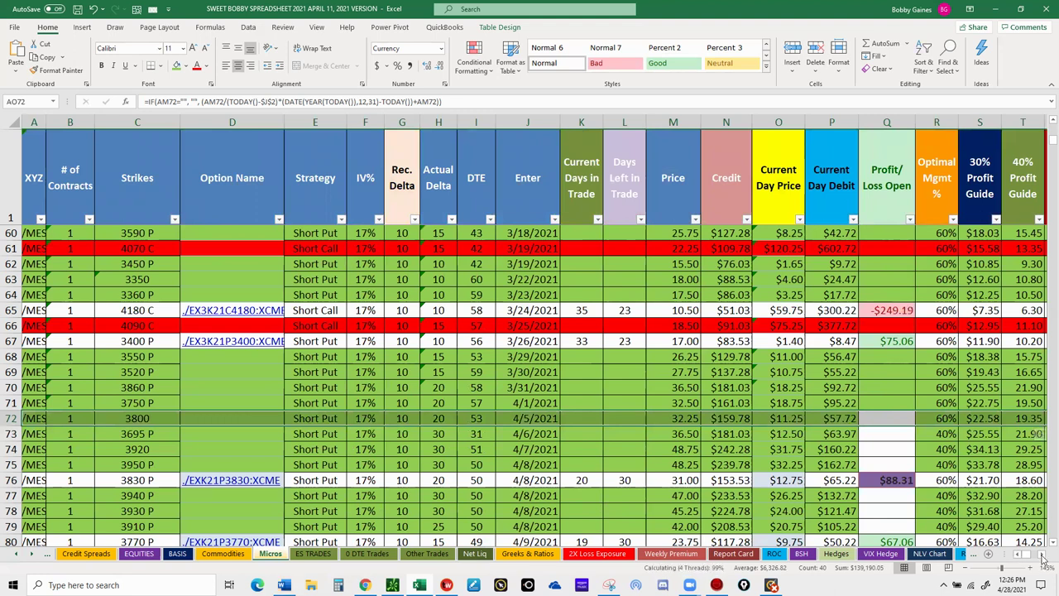
# Step: Examine the closed 3800 put's row from its entry details across to the exit date, days held and P/L
pyautogui.click(1043, 560)
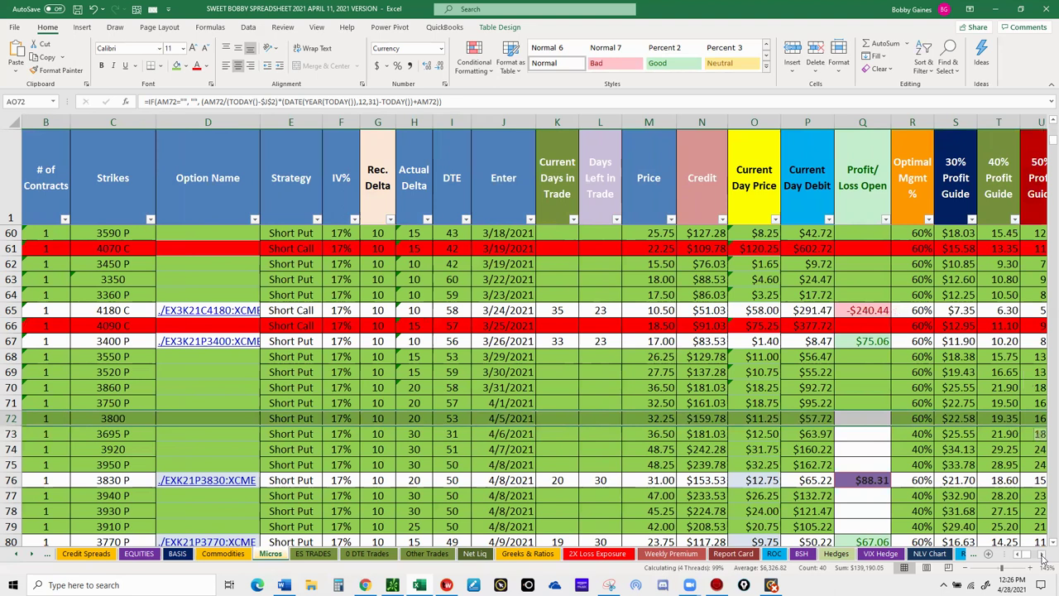
pyautogui.doubleClick(1043, 560)
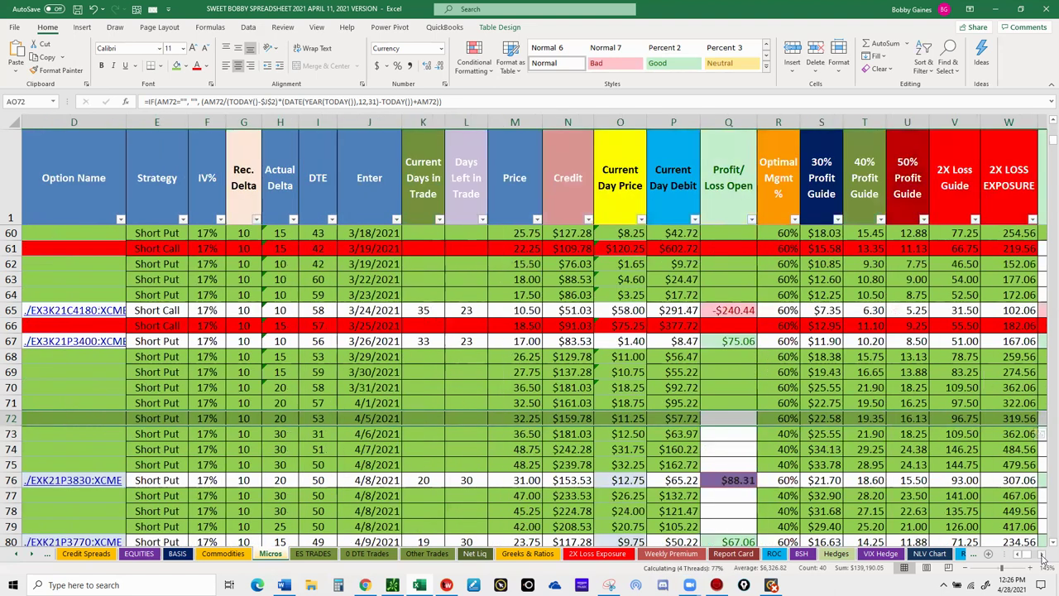
pyautogui.doubleClick(1043, 560)
pyautogui.doubleClick(1043, 560)
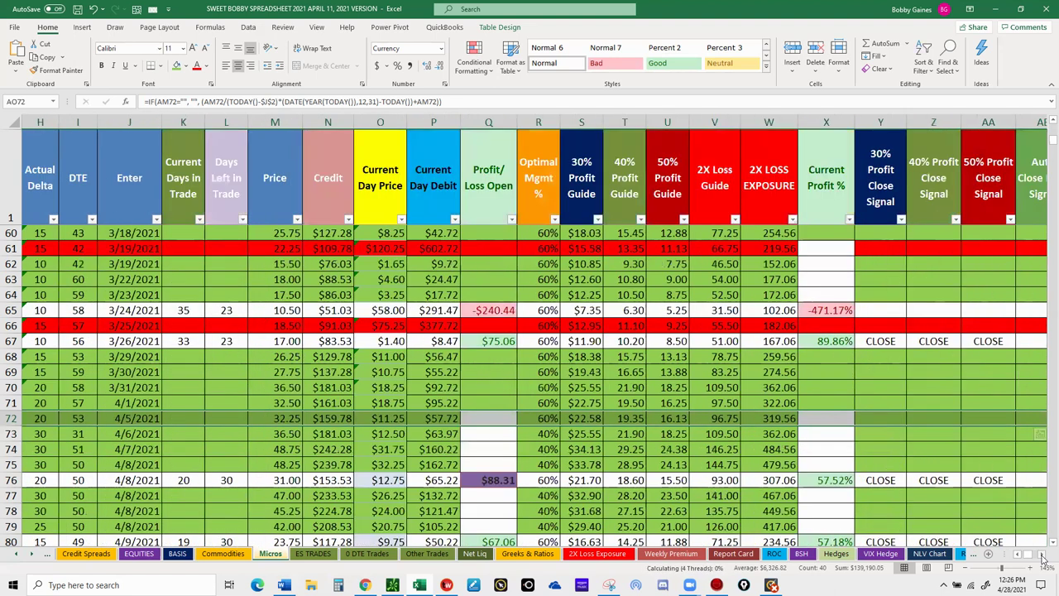
pyautogui.click(1043, 560)
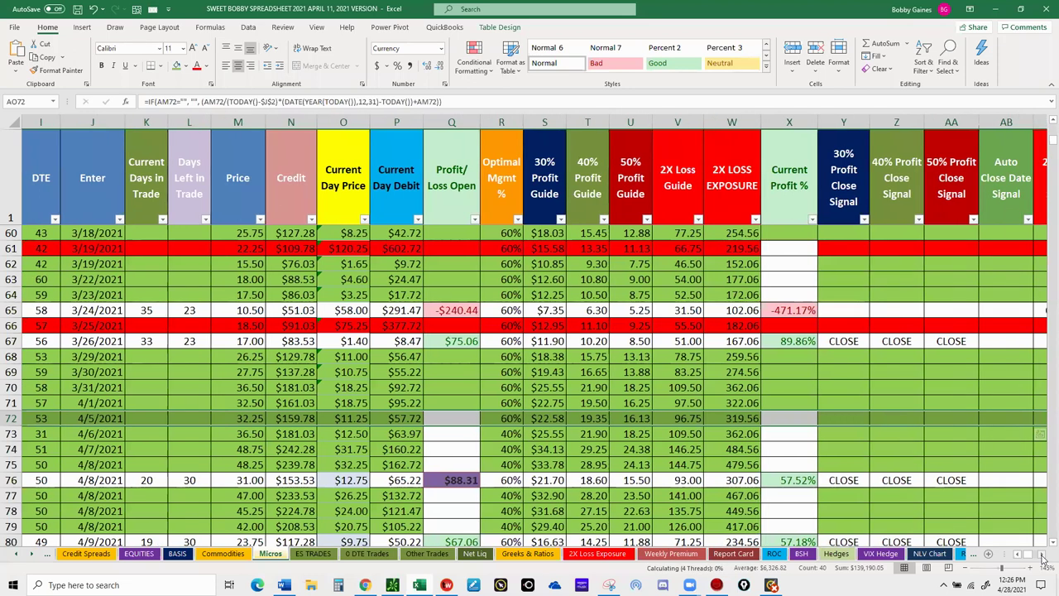
pyautogui.tripleClick(1043, 560)
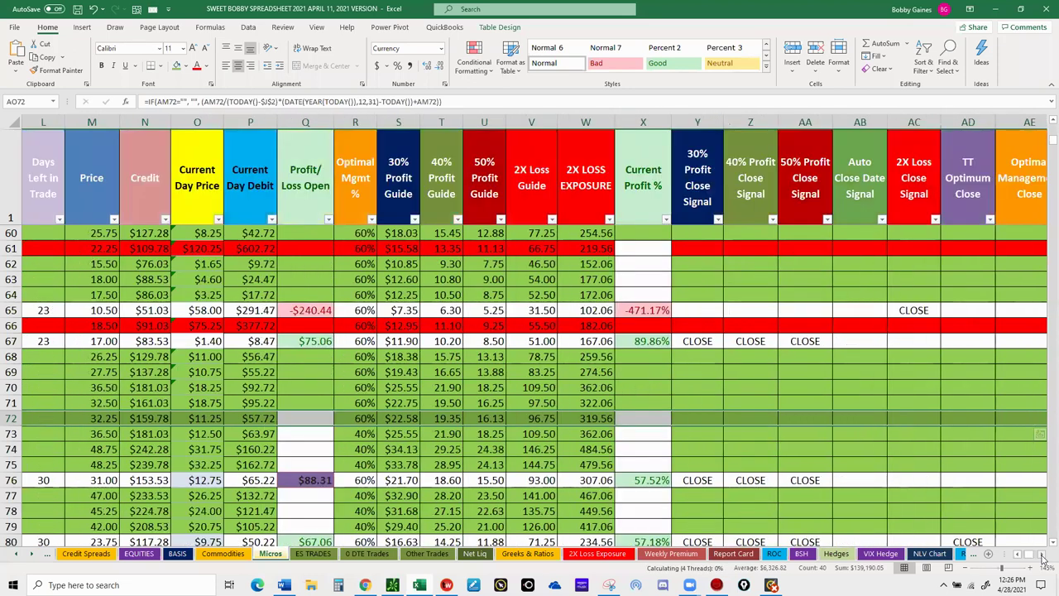
pyautogui.doubleClick(1043, 560)
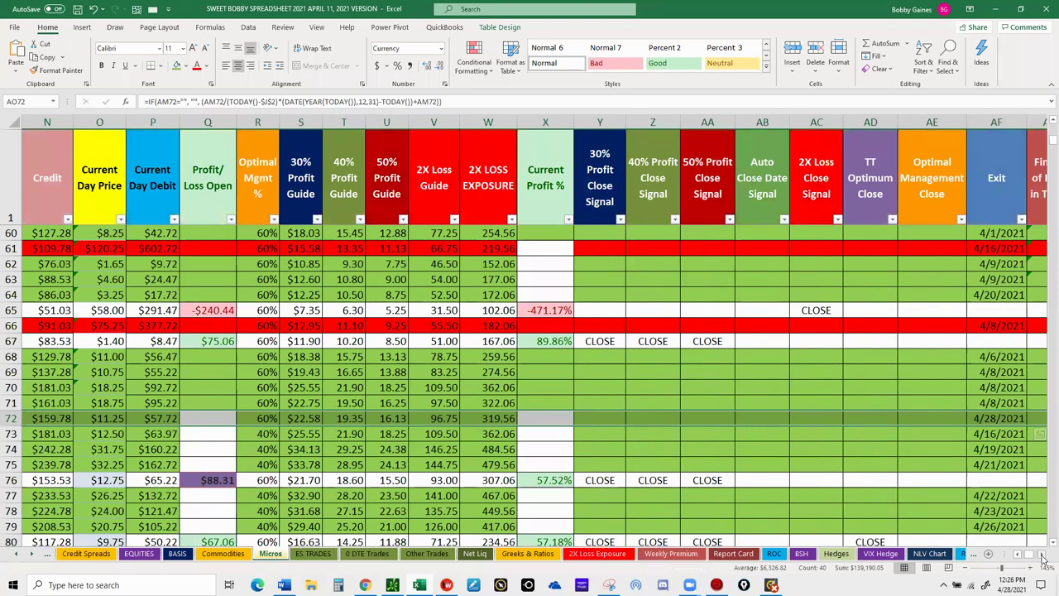
pyautogui.doubleClick(1043, 560)
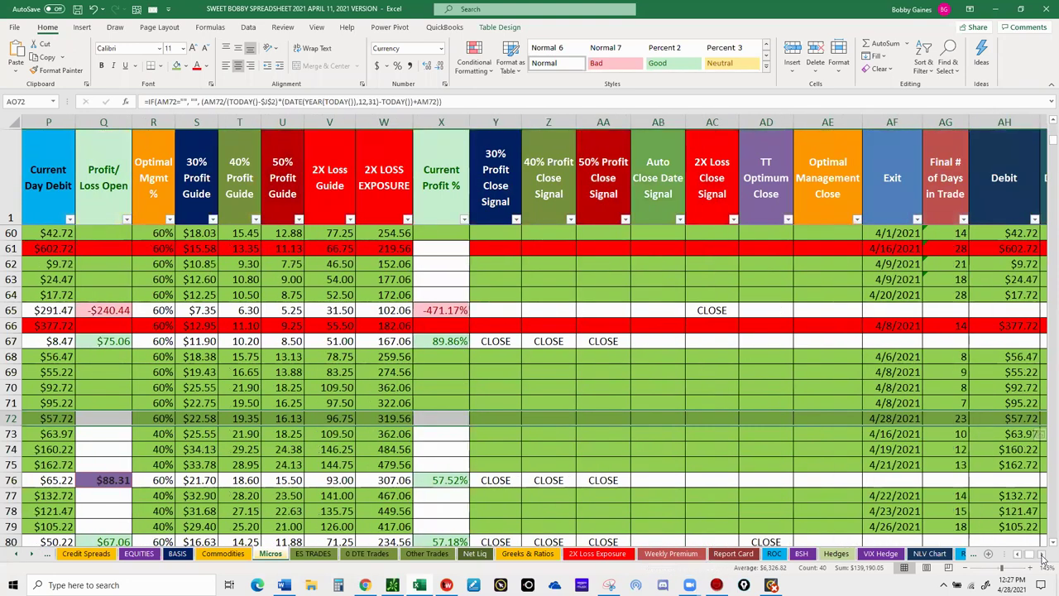
pyautogui.doubleClick(1043, 560)
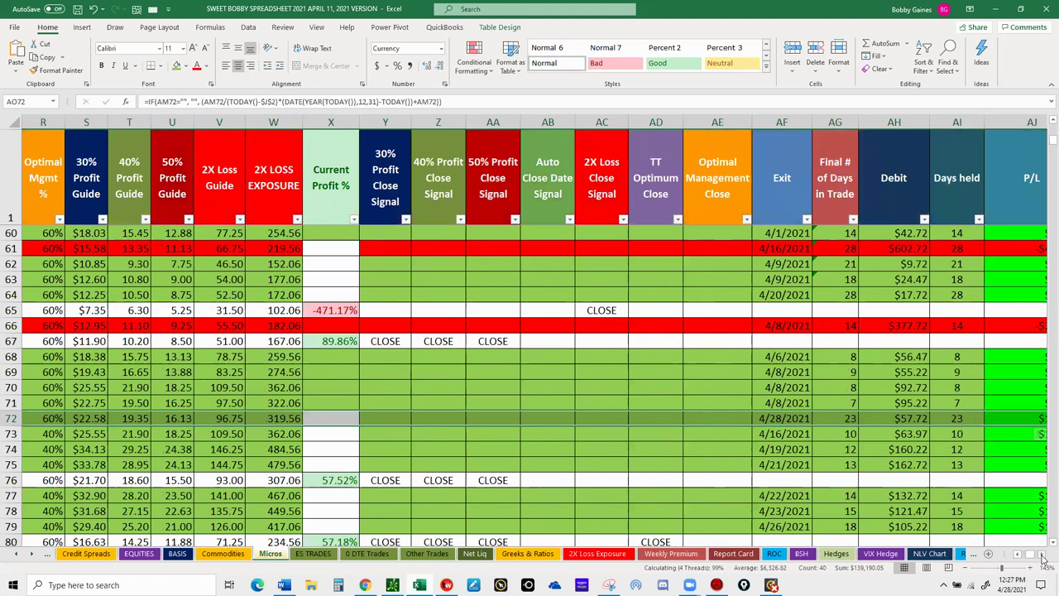
pyautogui.doubleClick(1043, 560)
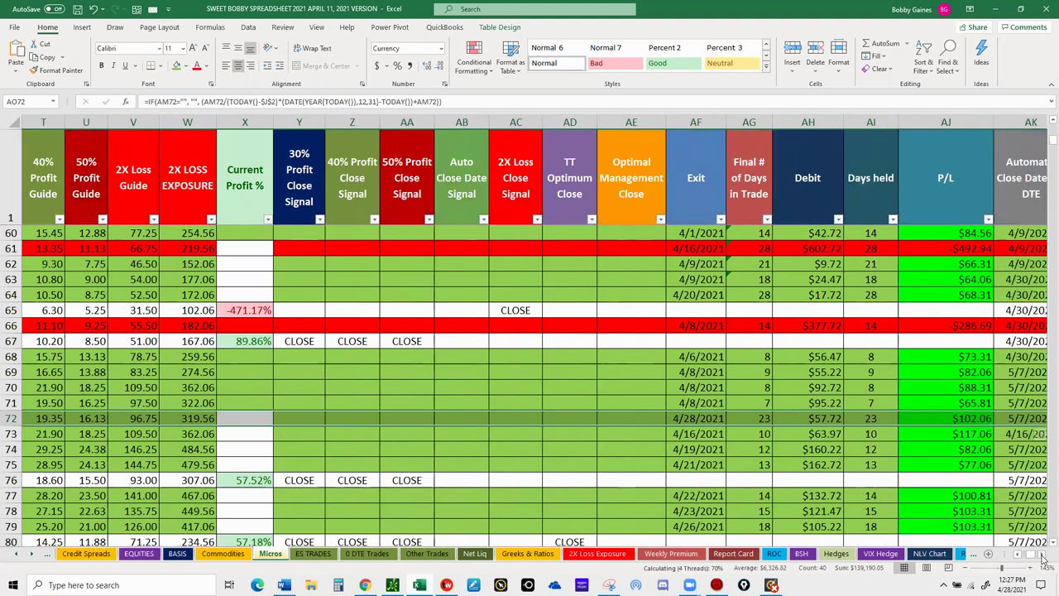
pyautogui.click(1043, 560)
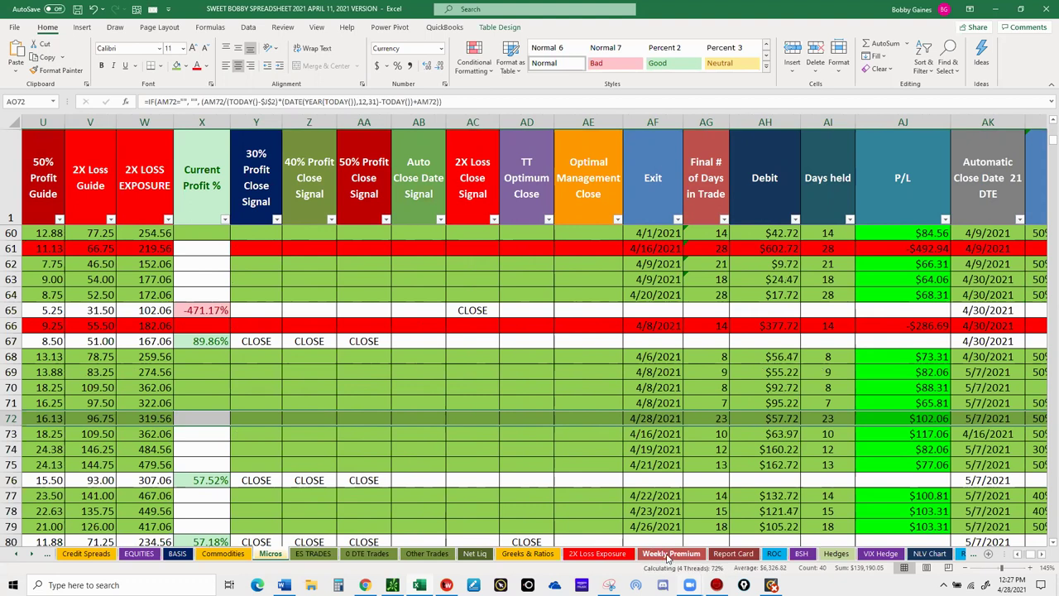
# Step: Review the premium capture and profit figures on the Weekly Premium sheet, and switch back to thinkorswim
pyautogui.click(670, 554)
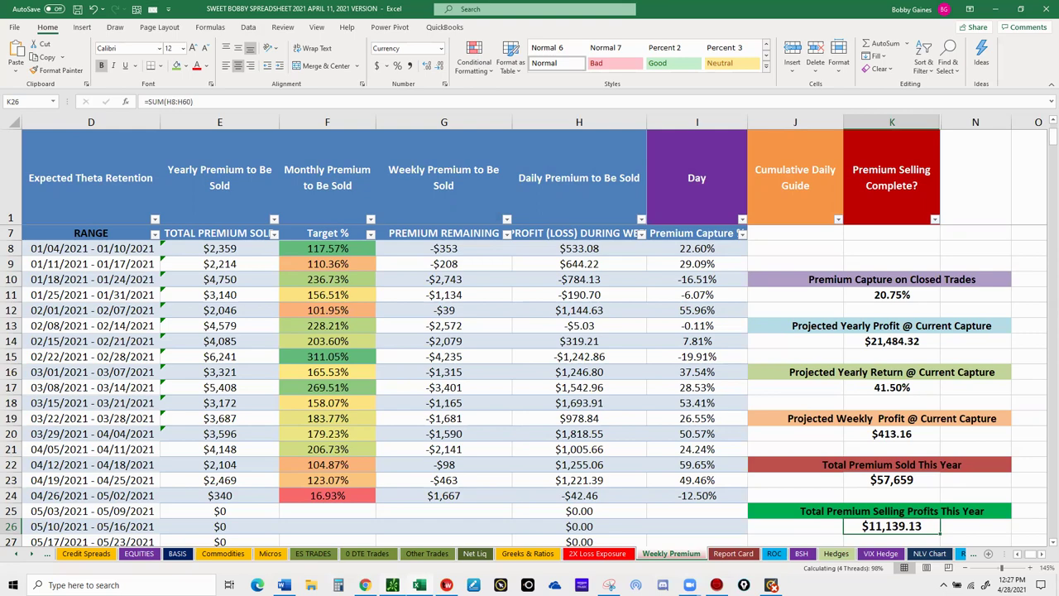
pyautogui.click(420, 585)
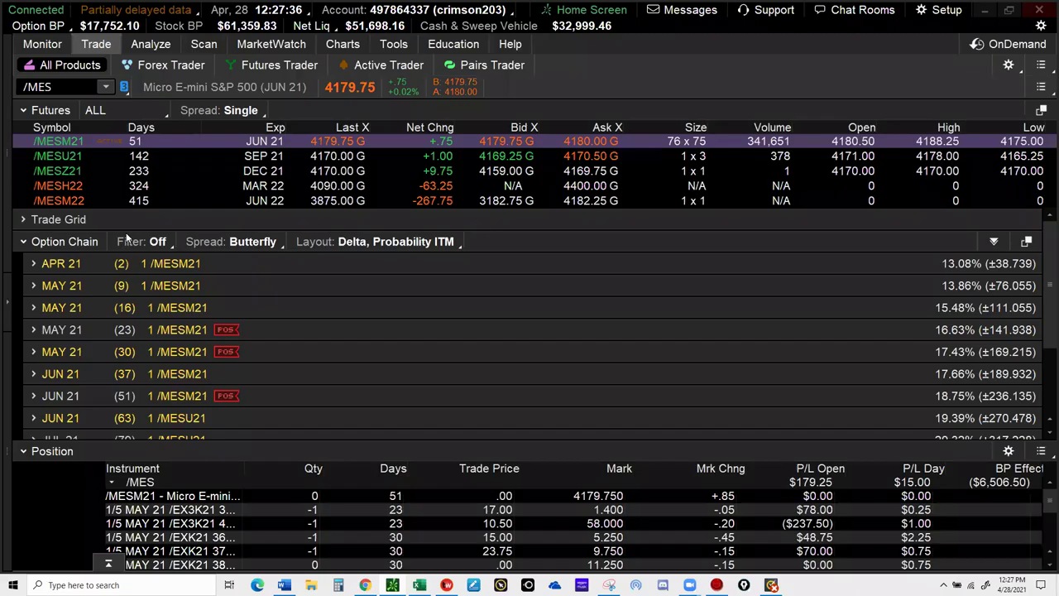
# Step: Review the account's open positions by underlying in the Activity and Positions view, with the /MES group collapsed
pyautogui.click(35, 48)
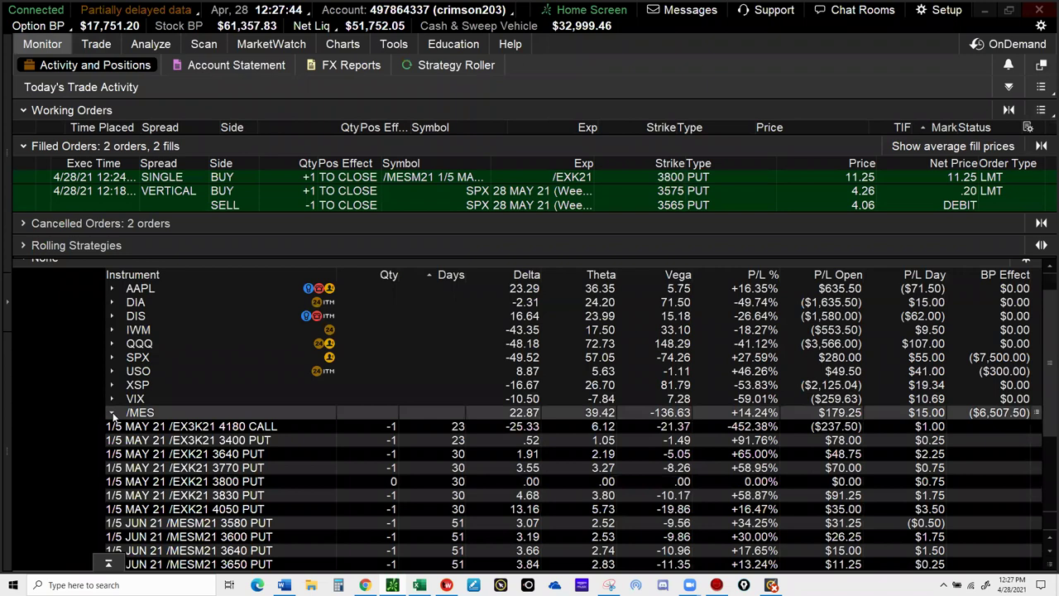
pyautogui.click(113, 413)
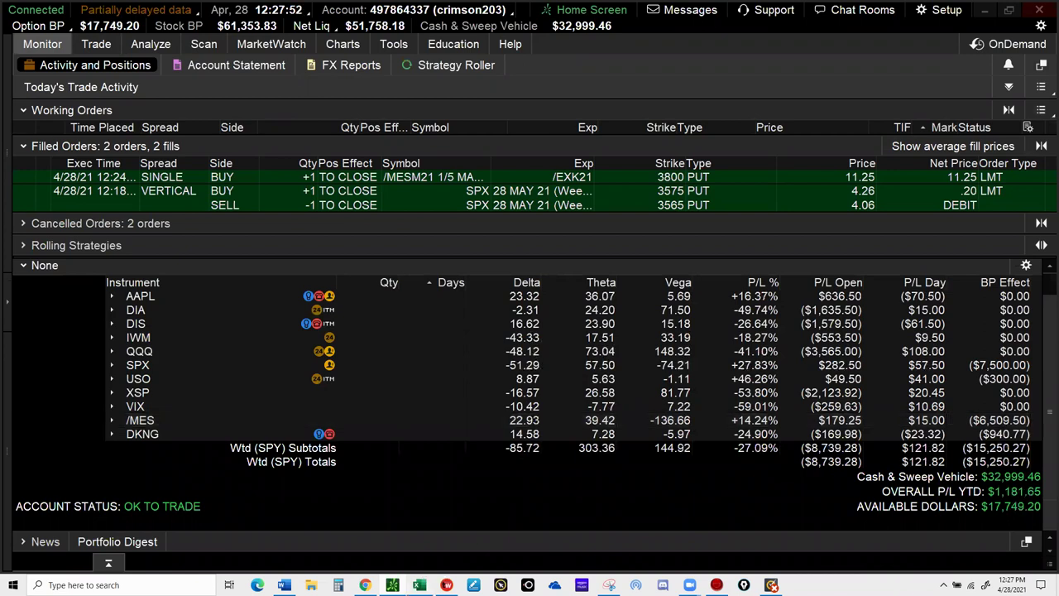
pyautogui.hotkey('alt', 'Tab')
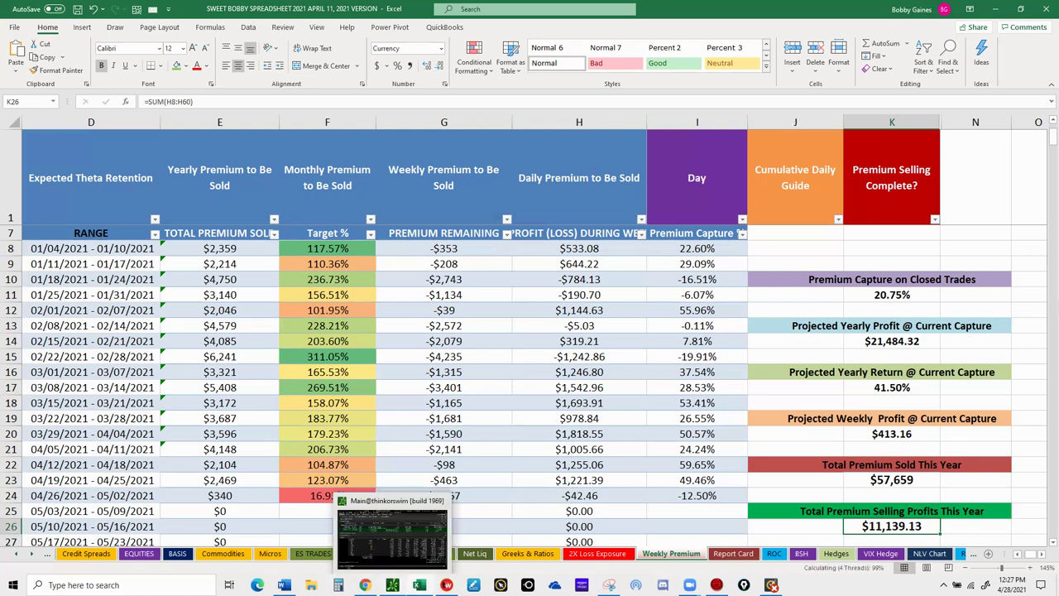
pyautogui.click(392, 585)
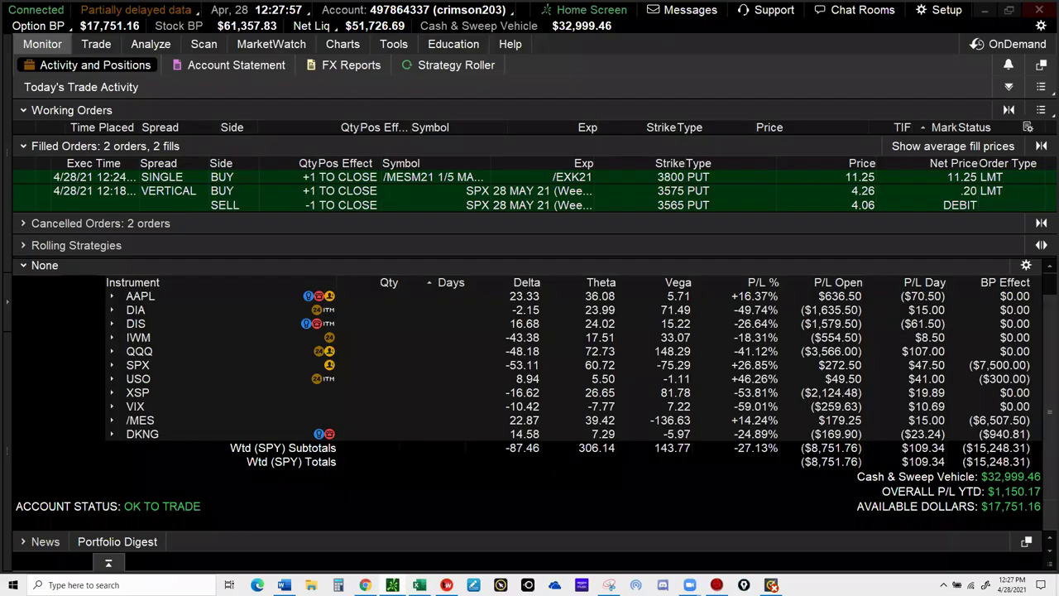
# Step: Return to the /MES trading page, collapse the position section and expand the JUN 21 (51) option series
pyautogui.click(95, 48)
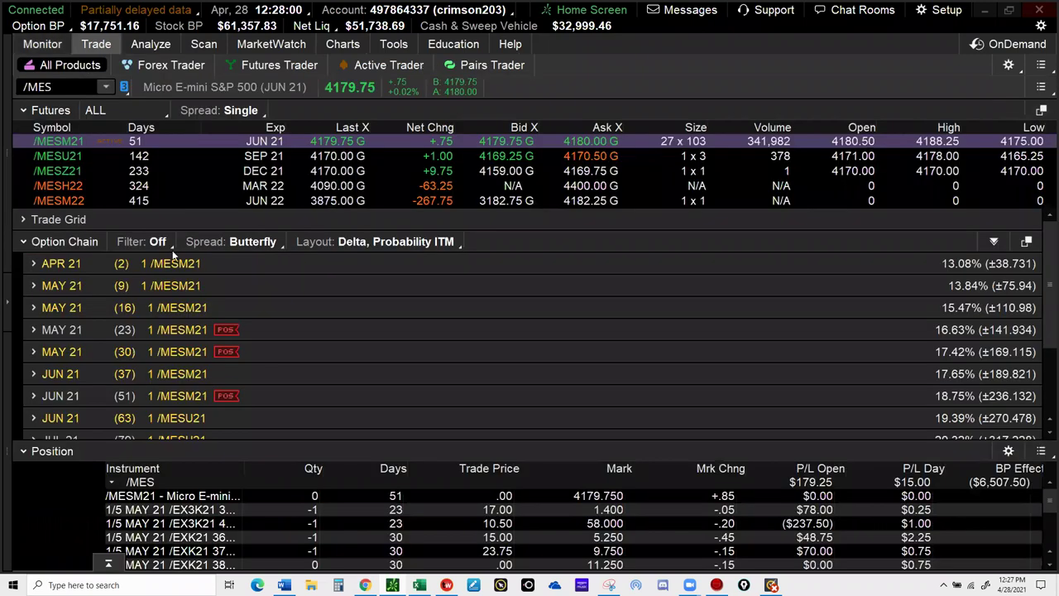
pyautogui.click(25, 451)
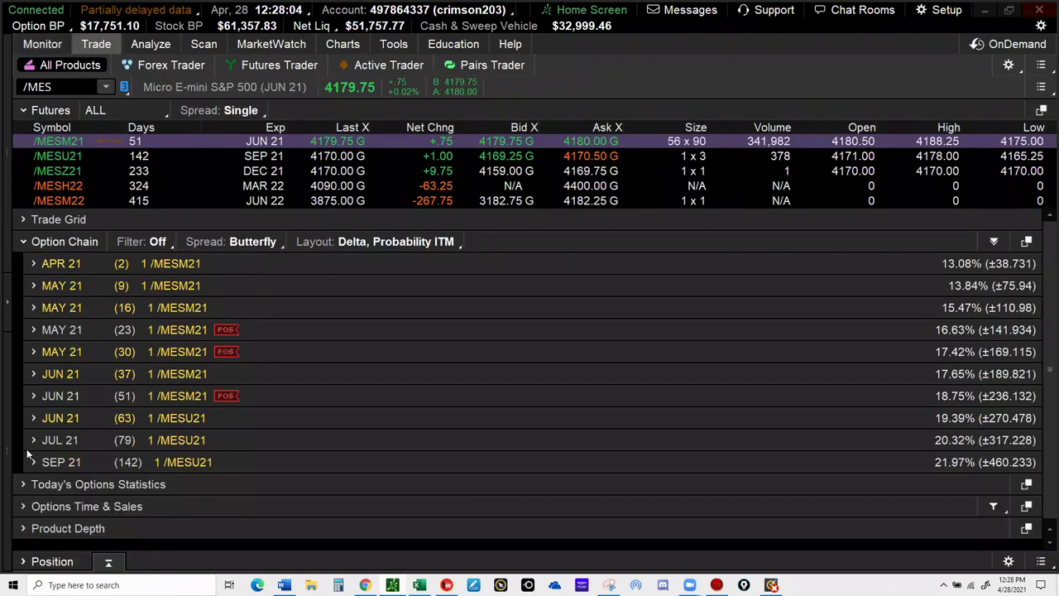
pyautogui.click(34, 396)
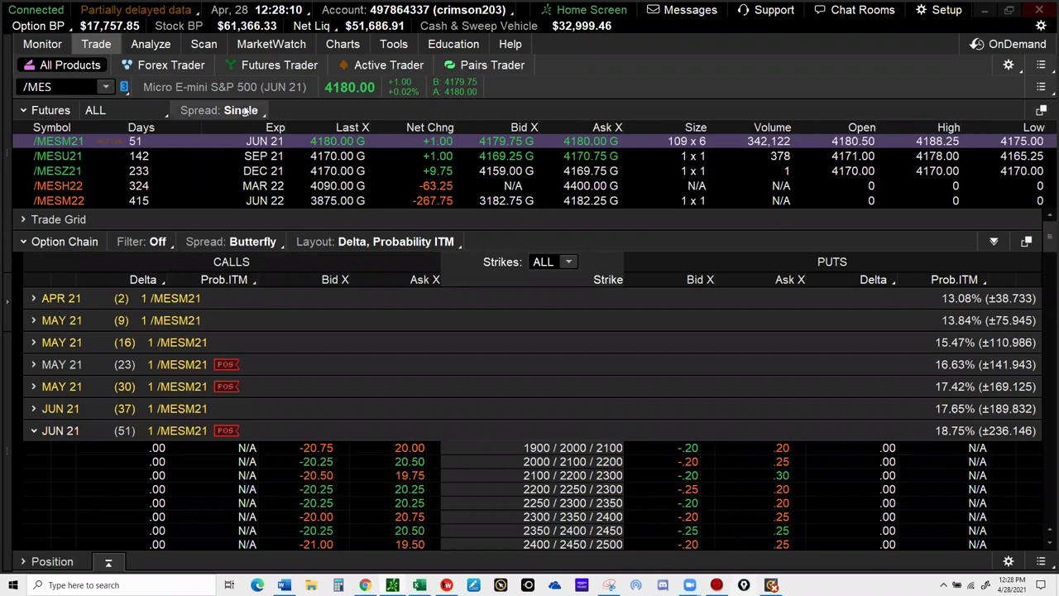
# Step: Set the /MES option chain's spread type to Single so individual strikes are listed
pyautogui.click(240, 110)
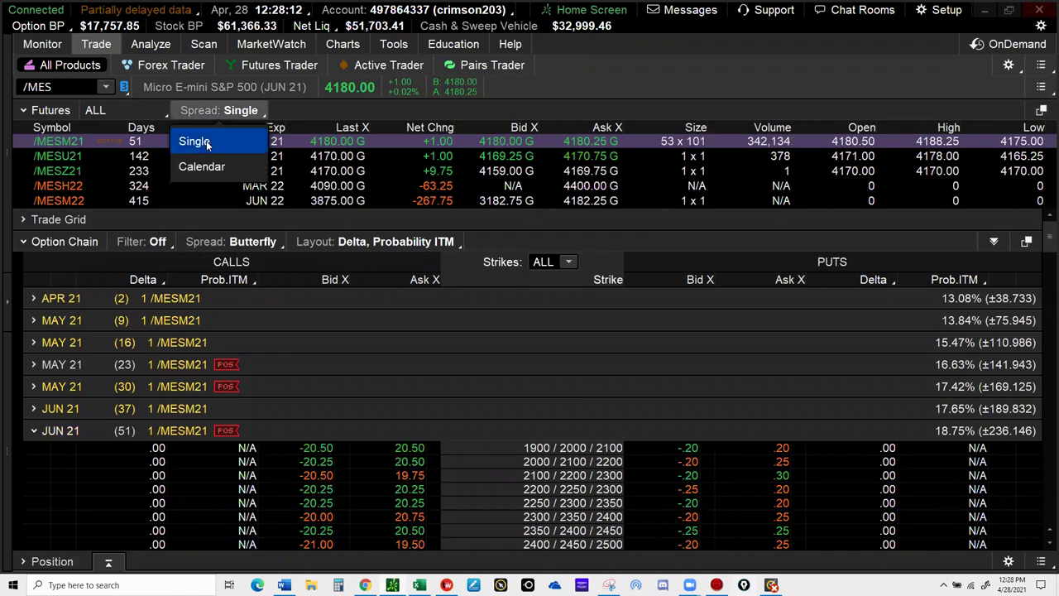
pyautogui.click(206, 143)
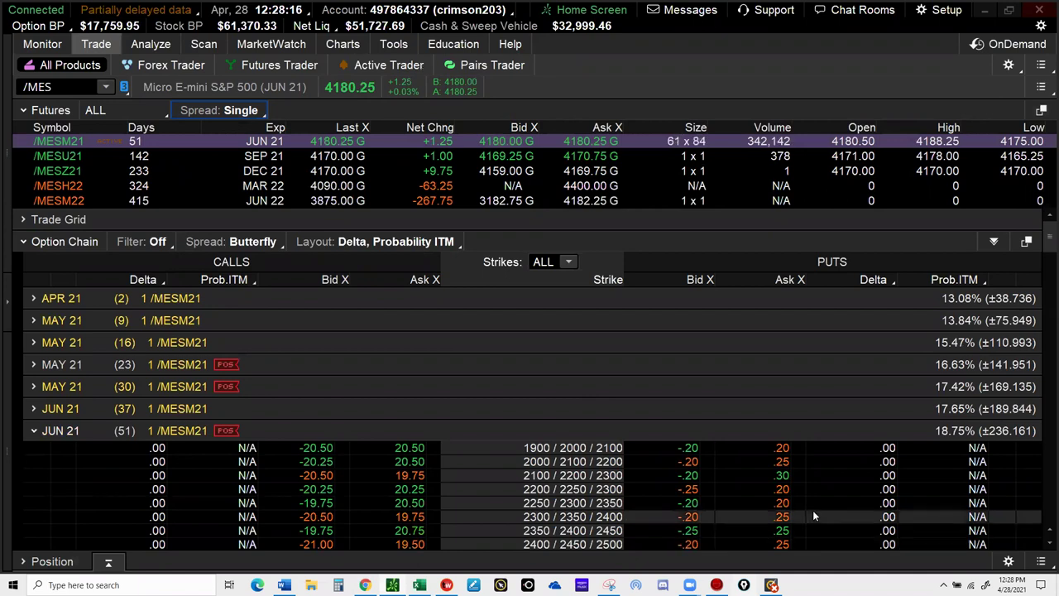
pyautogui.scroll(-2, 812, 510)
pyautogui.scroll(-2, 812, 509)
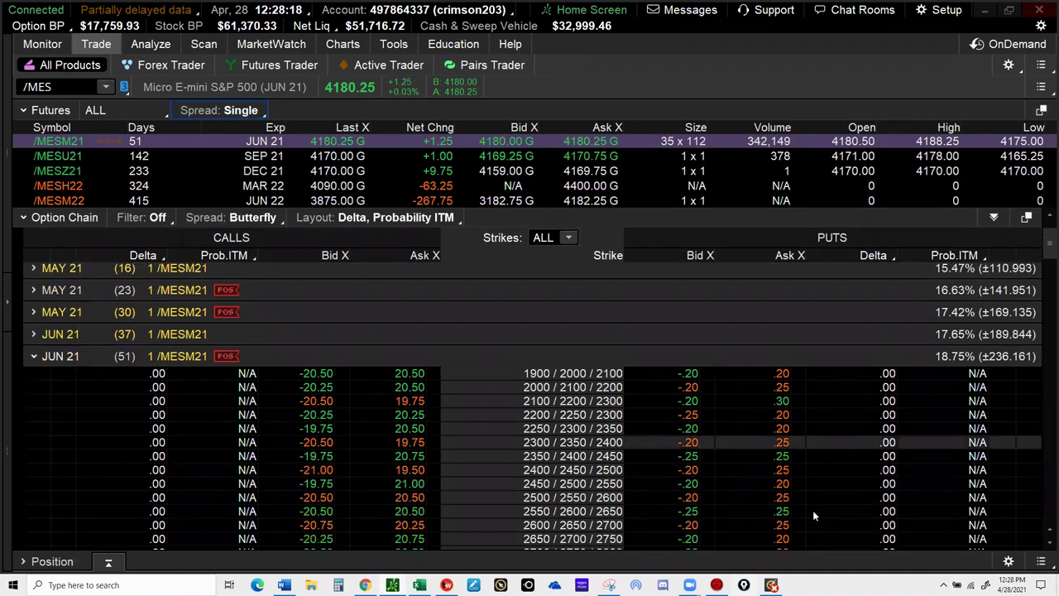
pyautogui.scroll(-5, 812, 510)
pyautogui.scroll(-3, 813, 509)
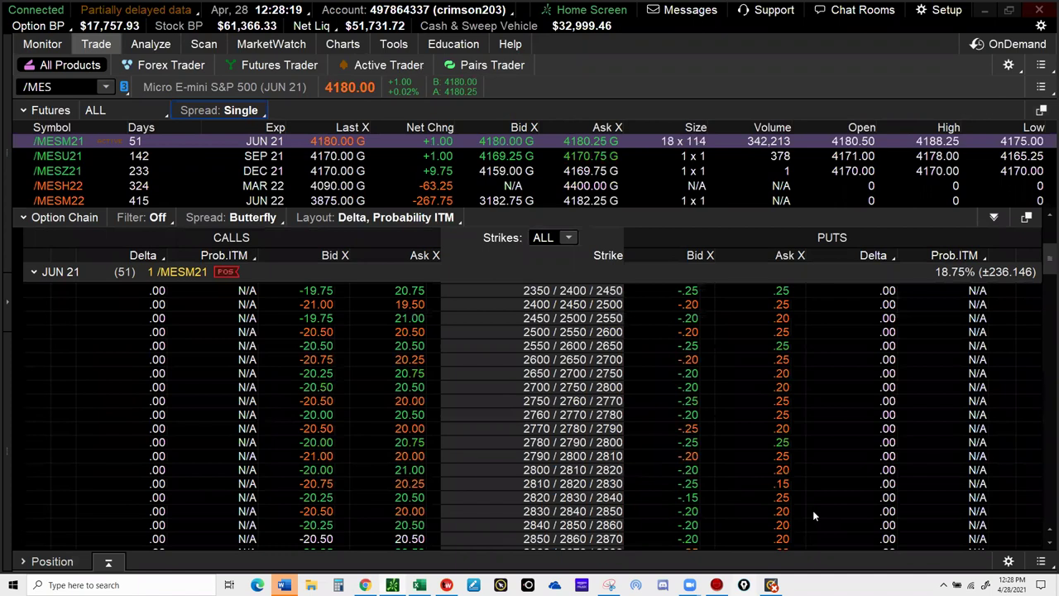
pyautogui.scroll(-2, 813, 514)
pyautogui.scroll(-5, 812, 509)
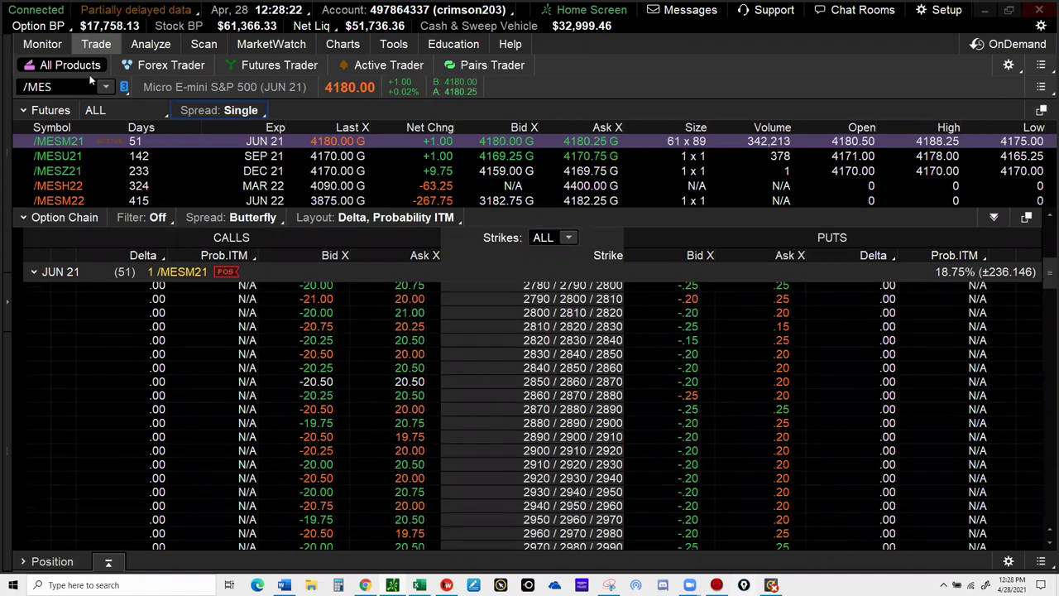
pyautogui.click(259, 217)
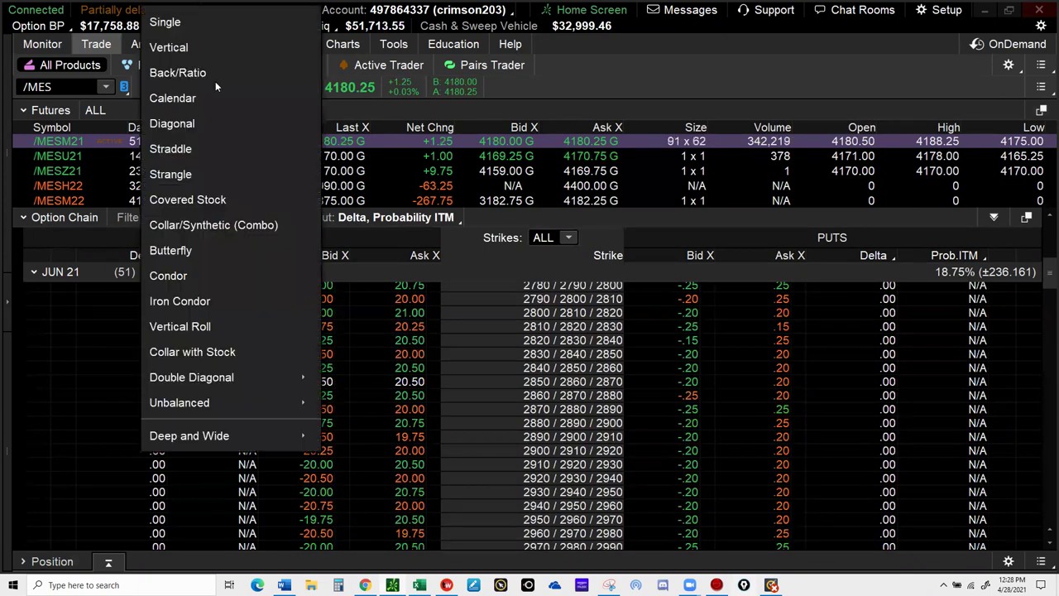
pyautogui.click(165, 22)
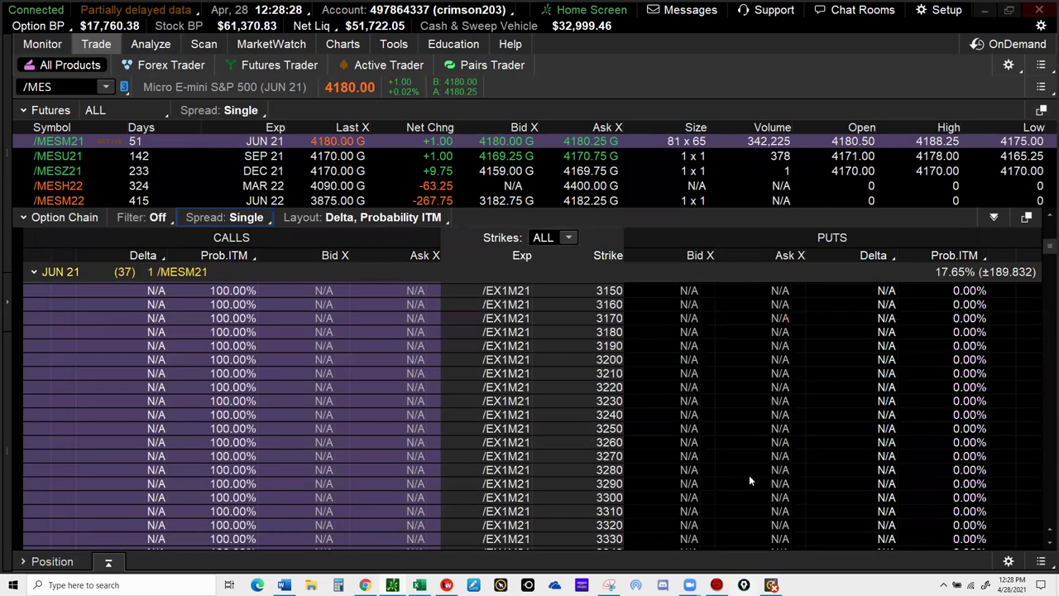
# Step: Copy the option symbol ./EX1M21P3780:XCME of the 3780 put in the JUN 21 (37) /MES series
pyautogui.scroll(-1, 748, 480)
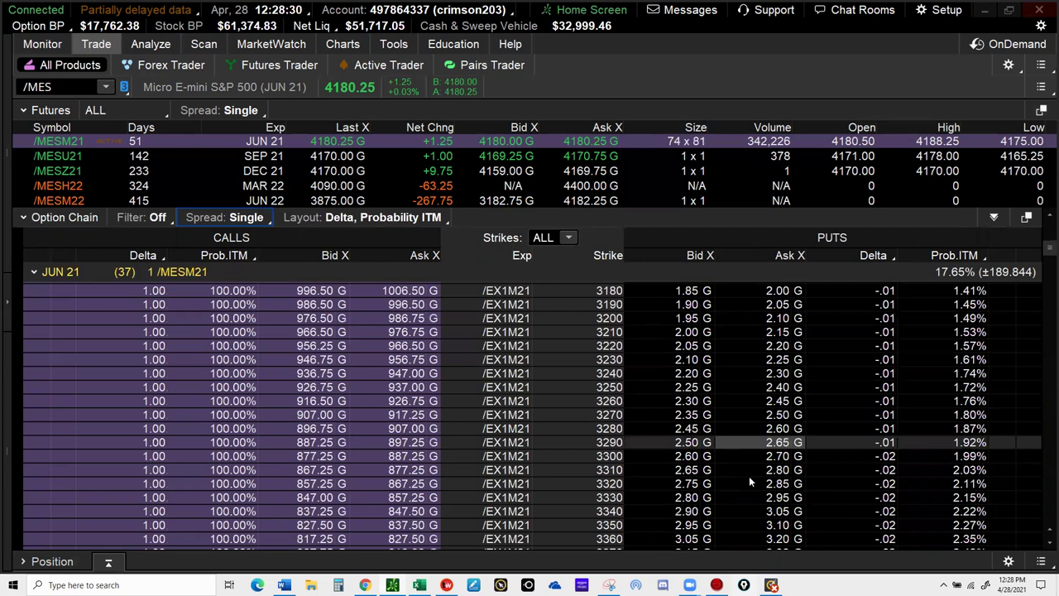
pyautogui.scroll(-3, 749, 480)
pyautogui.scroll(-4, 748, 479)
pyautogui.scroll(-3, 748, 480)
pyautogui.scroll(-5, 748, 476)
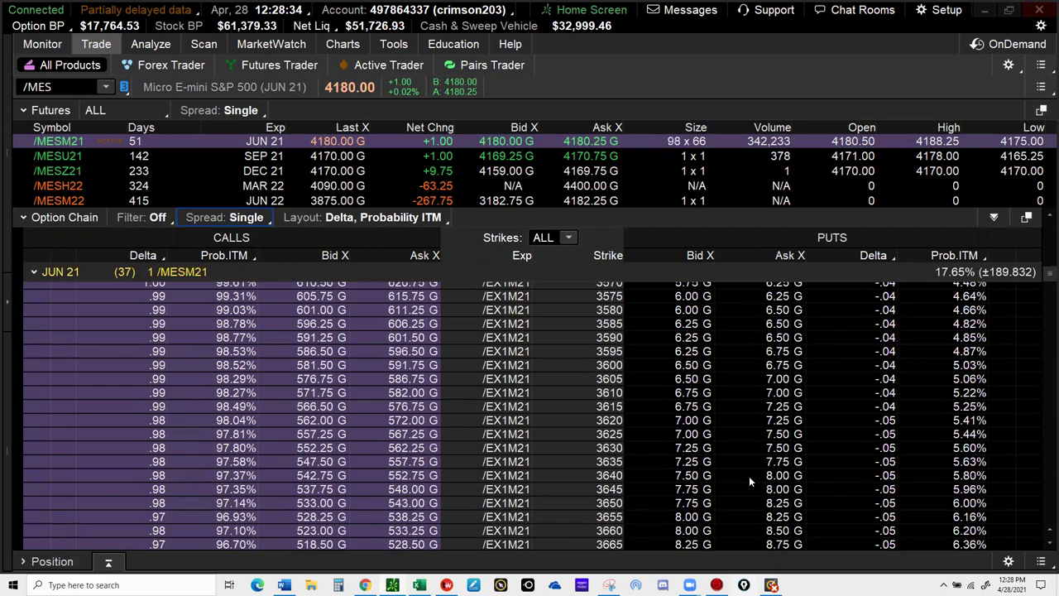
pyautogui.scroll(-4, 749, 475)
pyautogui.scroll(-5, 749, 476)
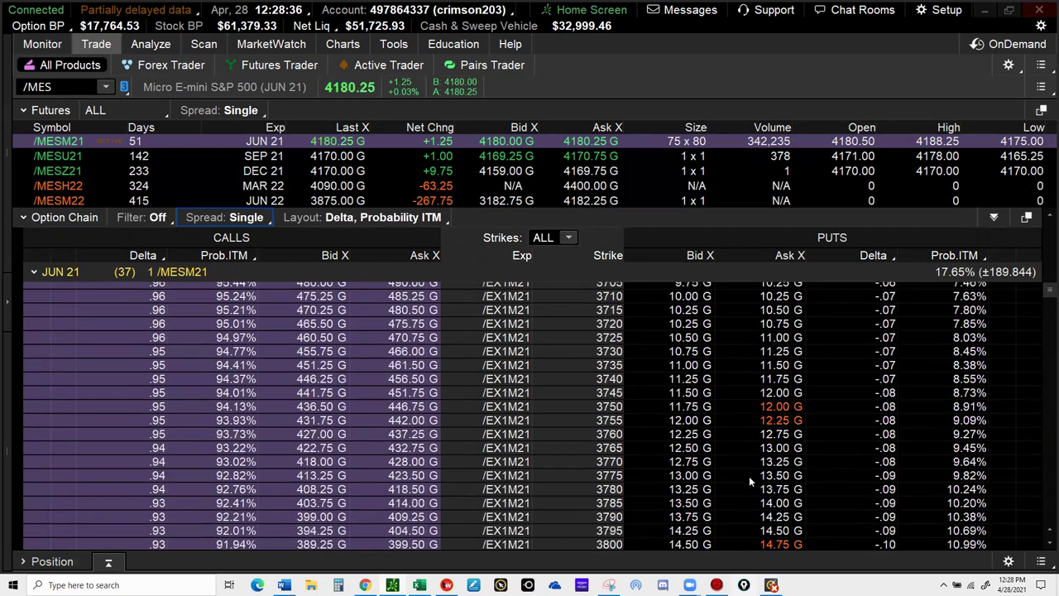
pyautogui.scroll(-2, 748, 476)
pyautogui.scroll(-1, 749, 476)
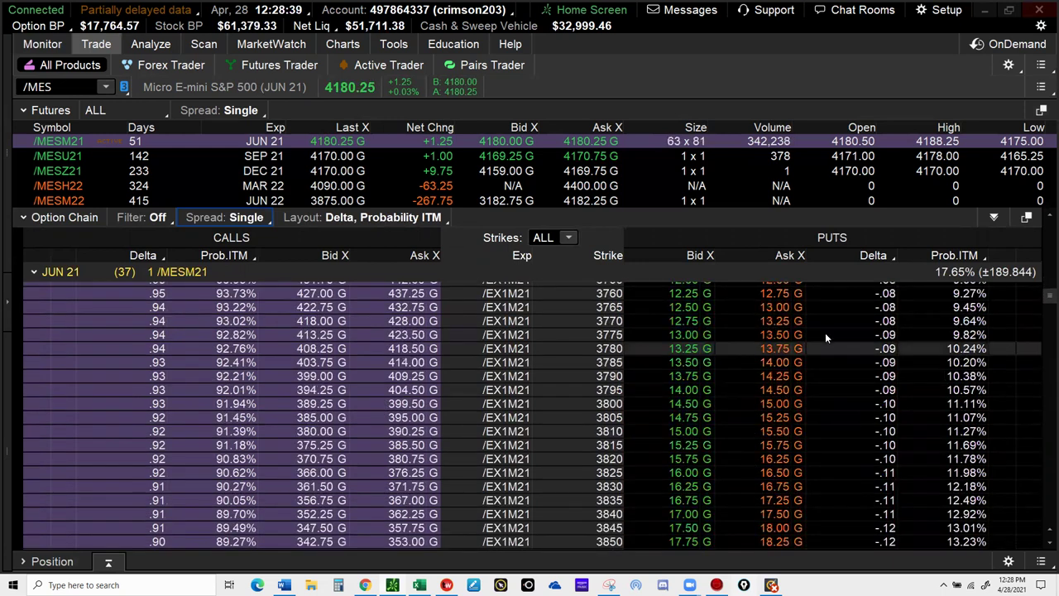
pyautogui.rightClick(682, 352)
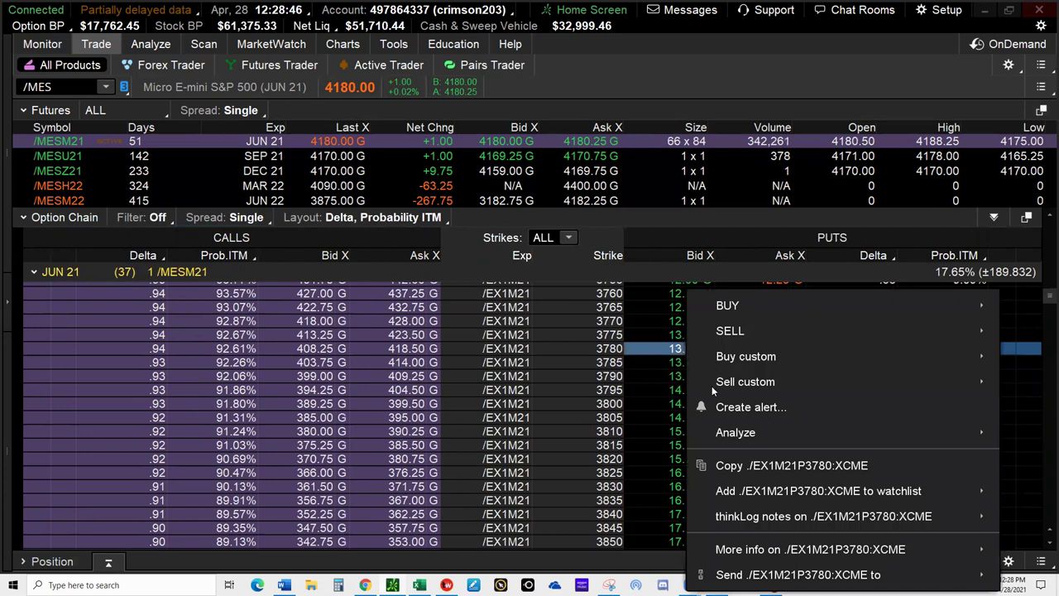
pyautogui.click(761, 466)
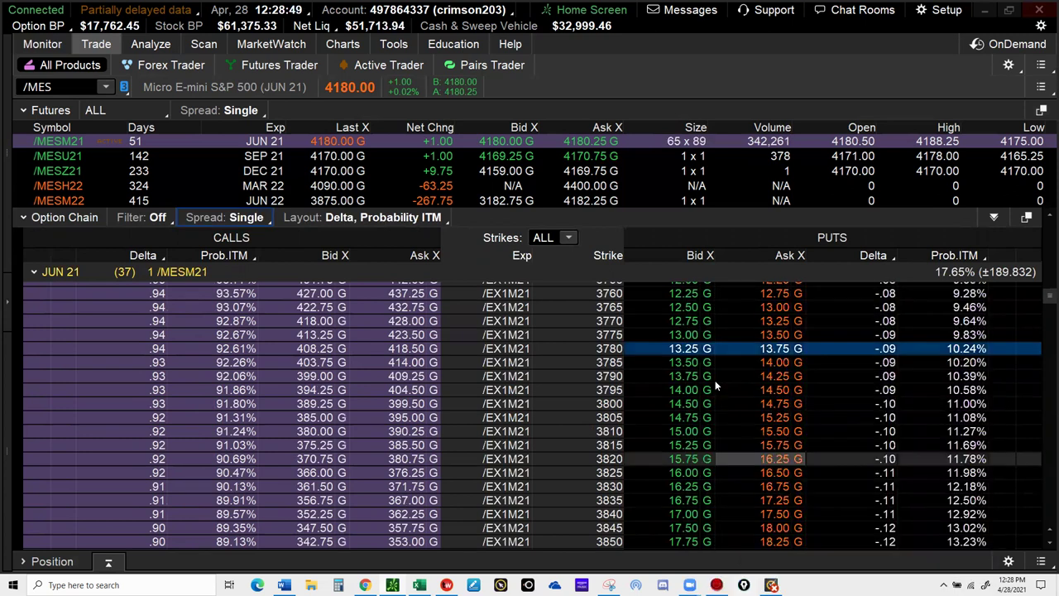
# Step: Sell to open one JUN 21 /EX1M21 3780 put at a 13.25 limit as a day order, and send it
pyautogui.click(684, 352)
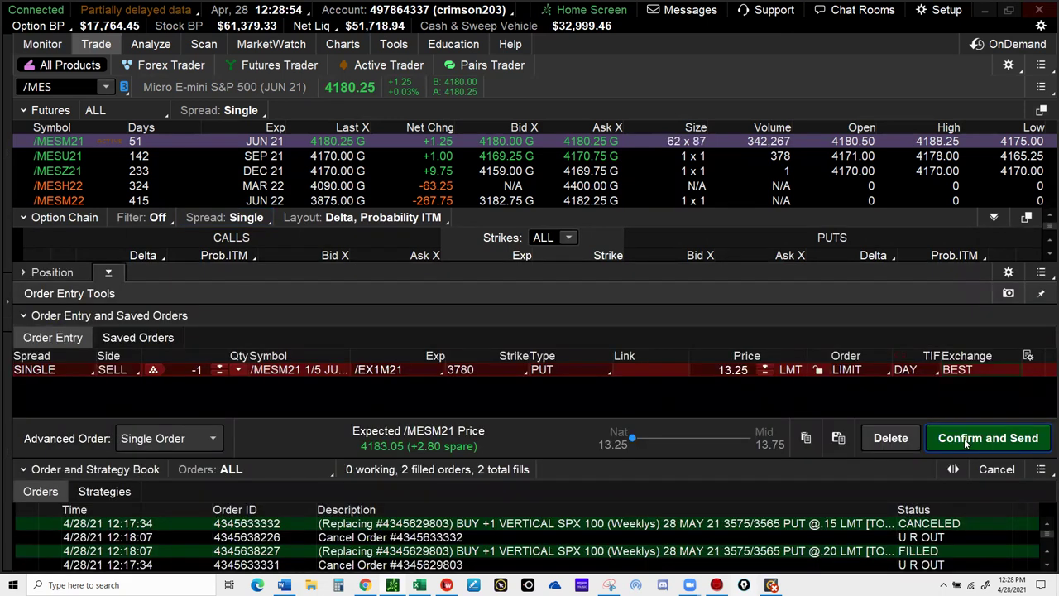
pyautogui.click(964, 443)
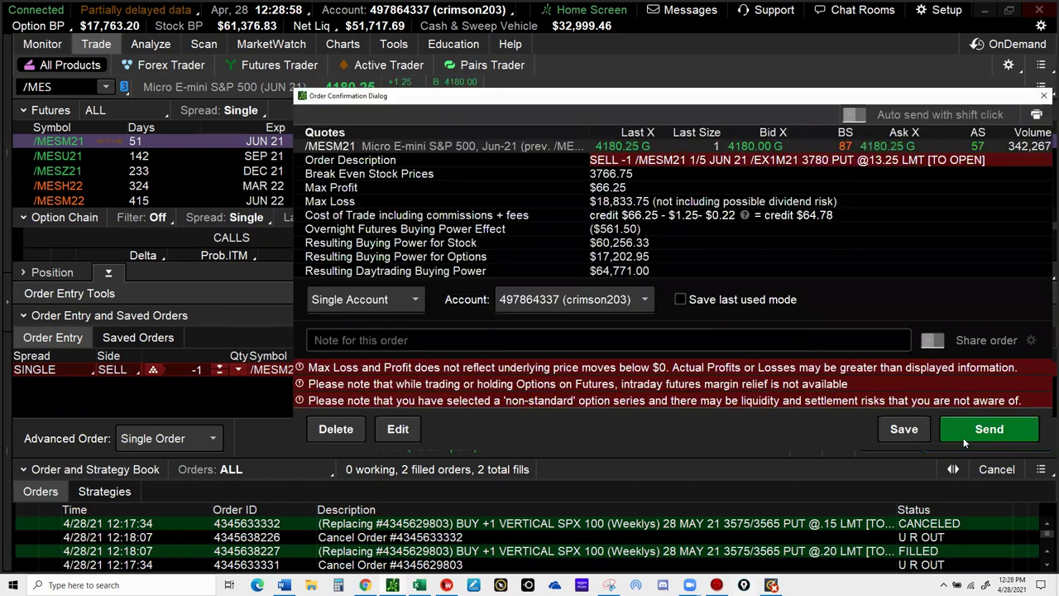
pyautogui.click(961, 436)
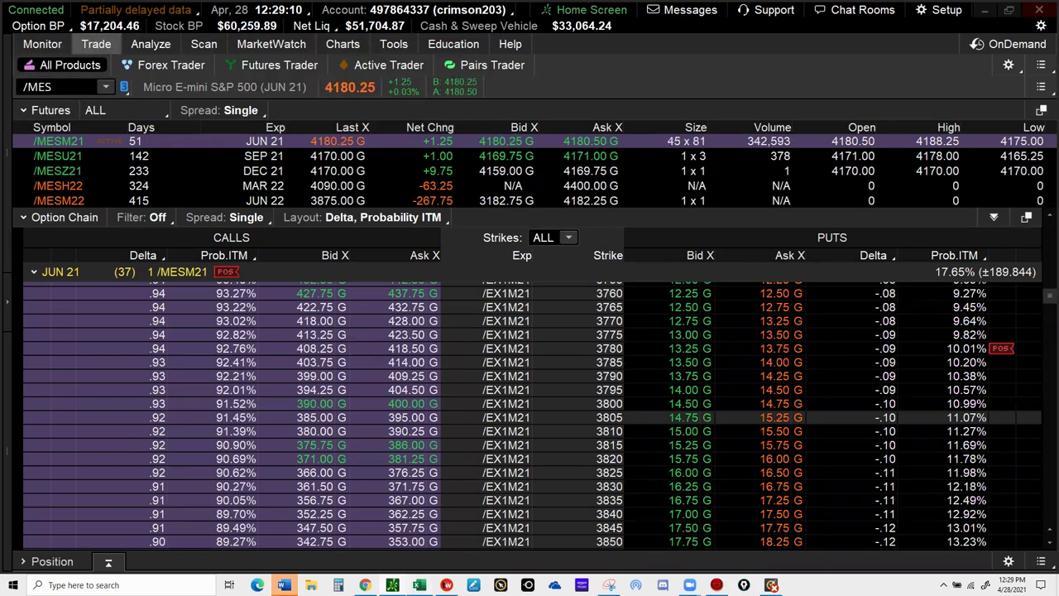
# Step: Switch to Excel and begin a new trade in row 90 of the Micros sheet with /MES as the symbol in A90
pyautogui.click(420, 585)
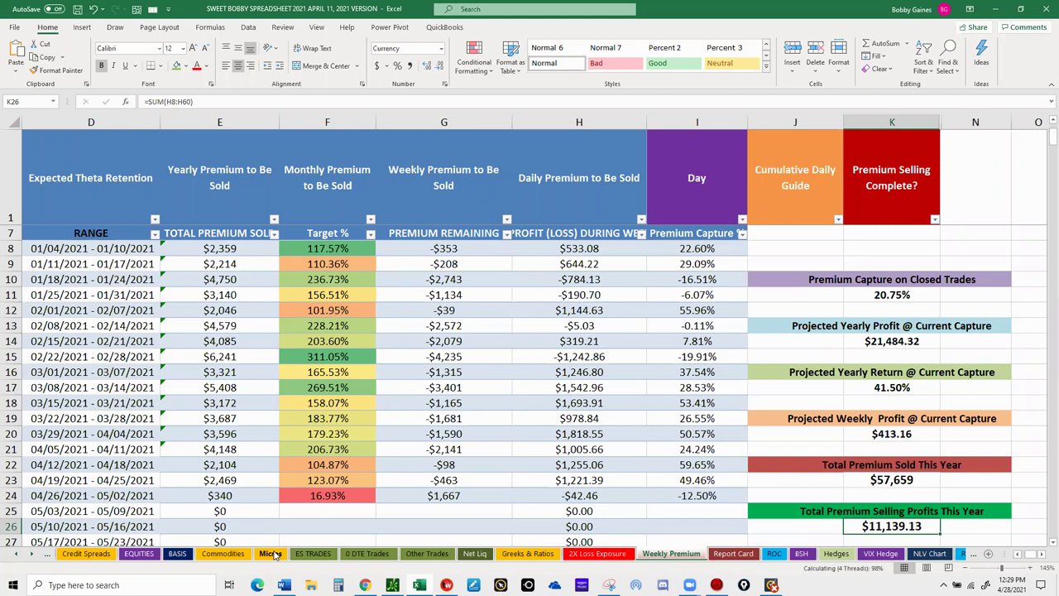
pyautogui.click(271, 554)
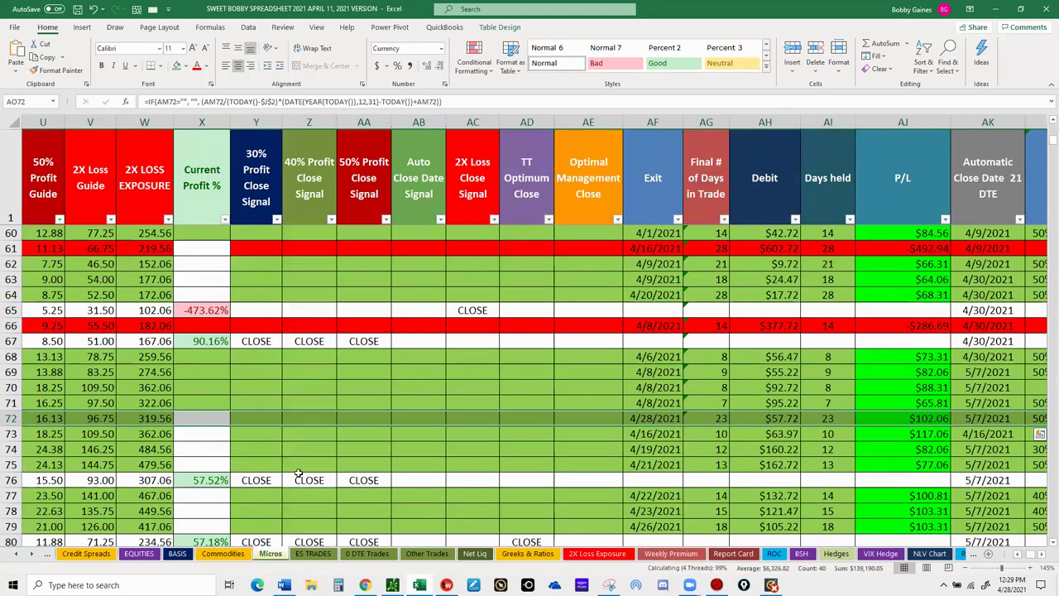
pyautogui.scroll(-6, 299, 473)
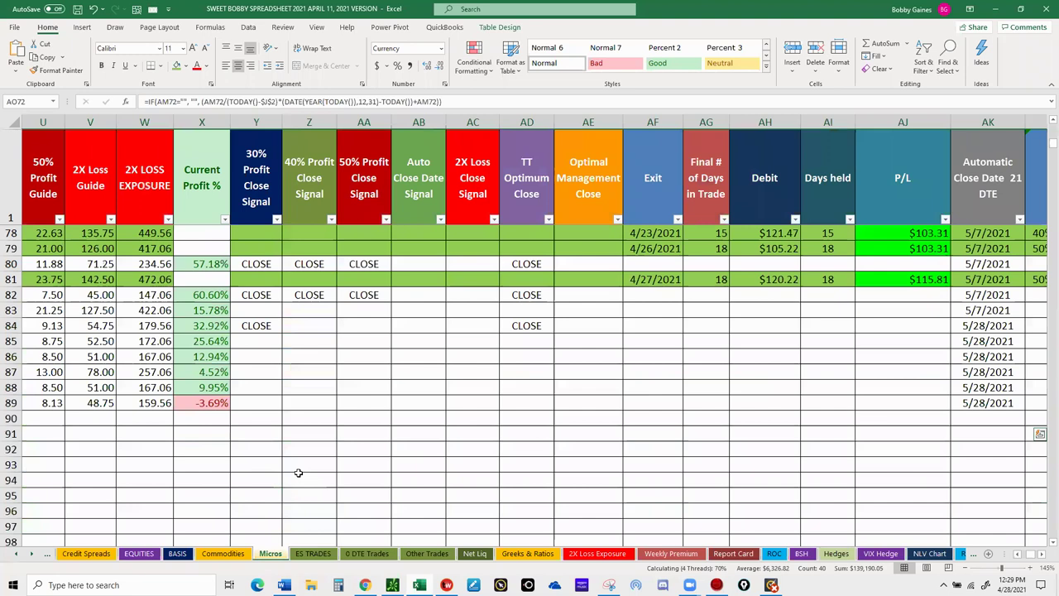
pyautogui.scroll(-2, 299, 473)
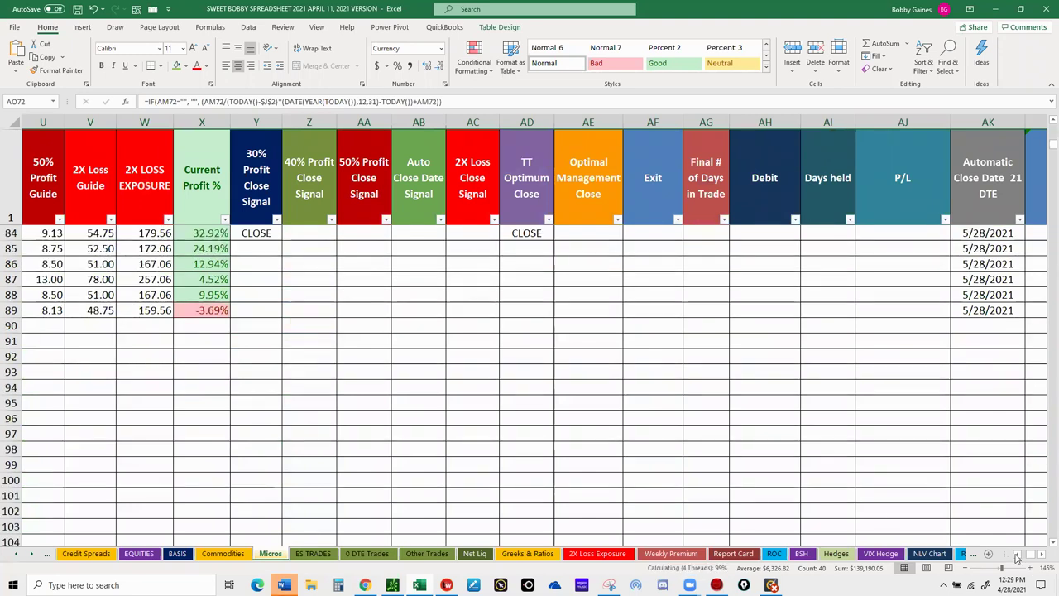
pyautogui.click(1016, 558)
pyautogui.click(1017, 557)
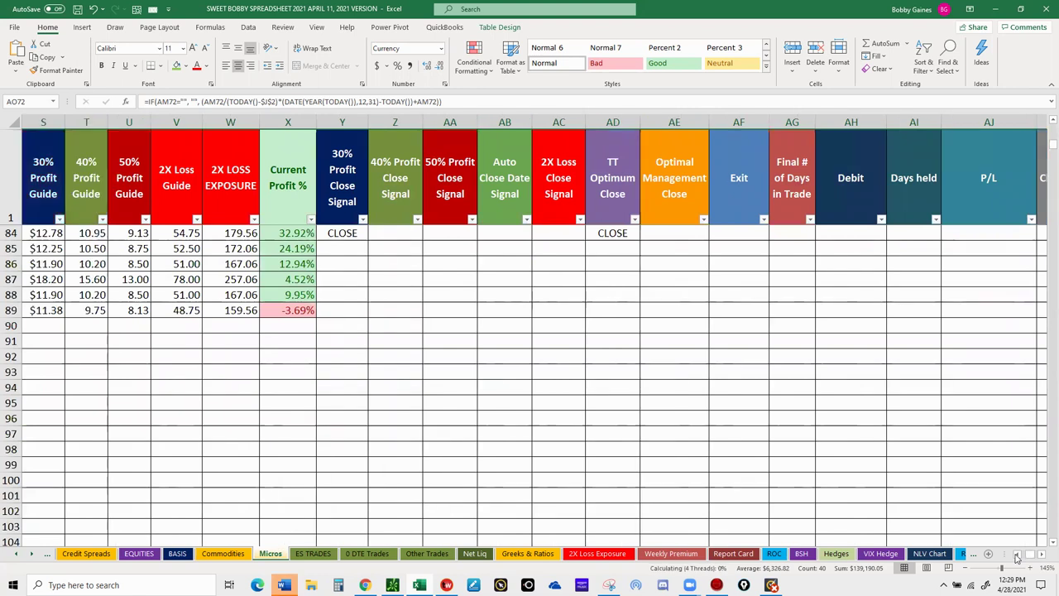
pyautogui.click(1017, 557)
pyautogui.click(1017, 558)
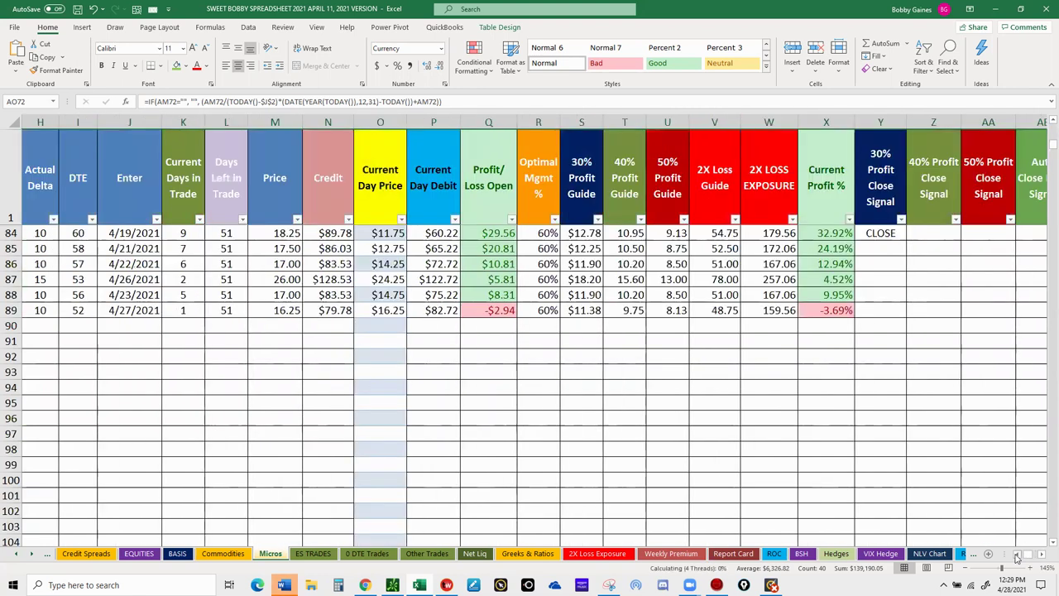
pyautogui.click(1017, 557)
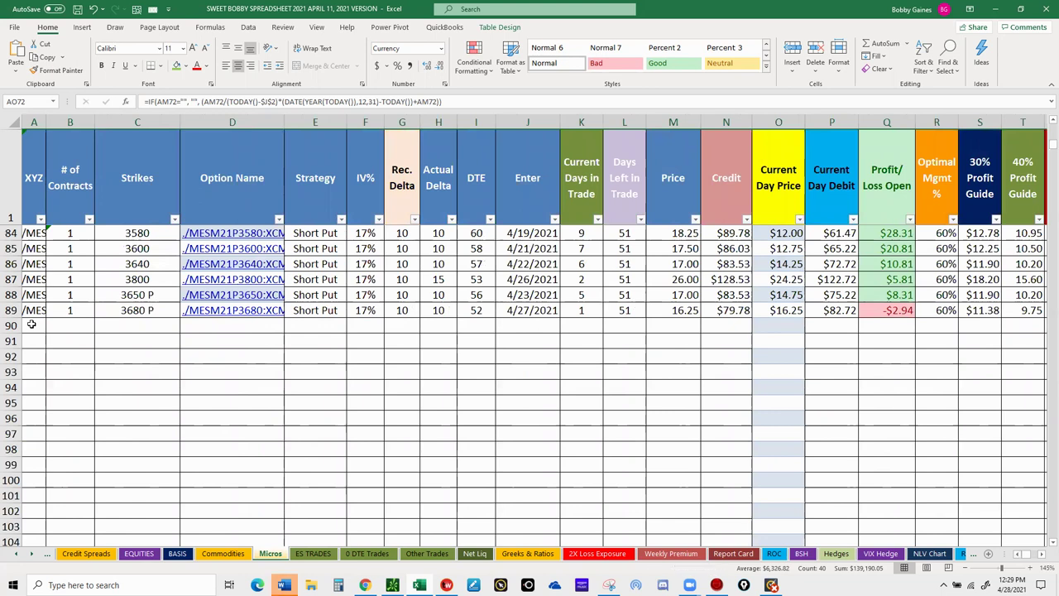
pyautogui.click(33, 325)
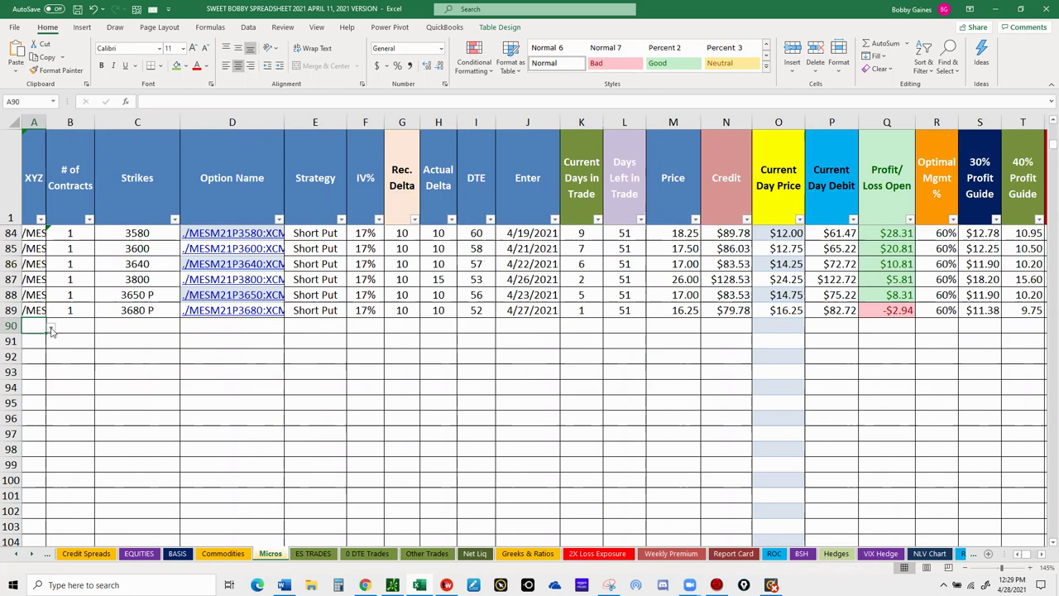
pyautogui.click(51, 326)
pyautogui.click(42, 340)
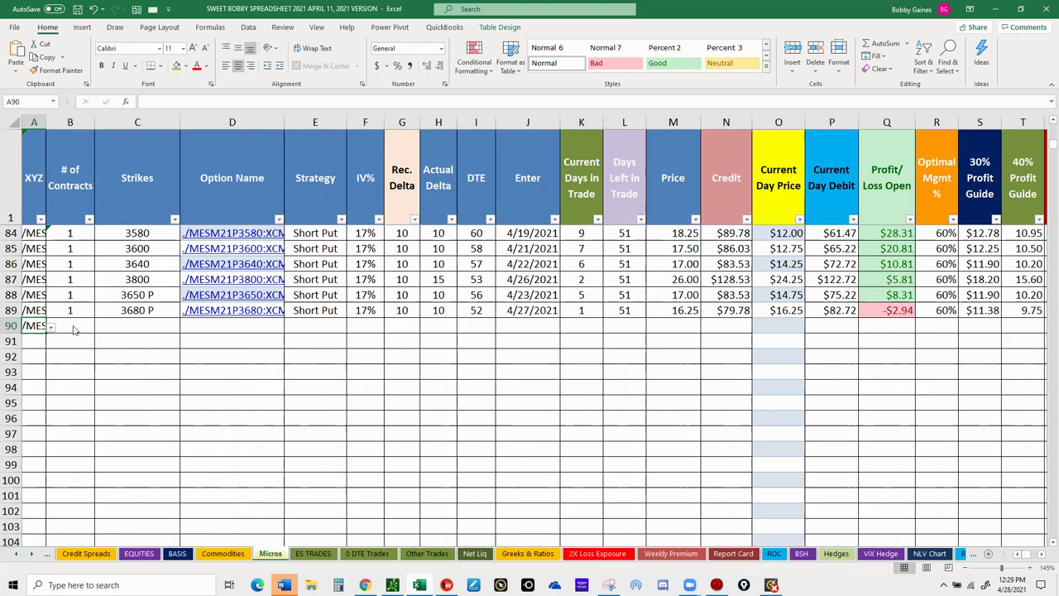
# Step: Set the number of contracts for the new /MES trade to 1 in B90
pyautogui.click(73, 329)
pyautogui.write('1')
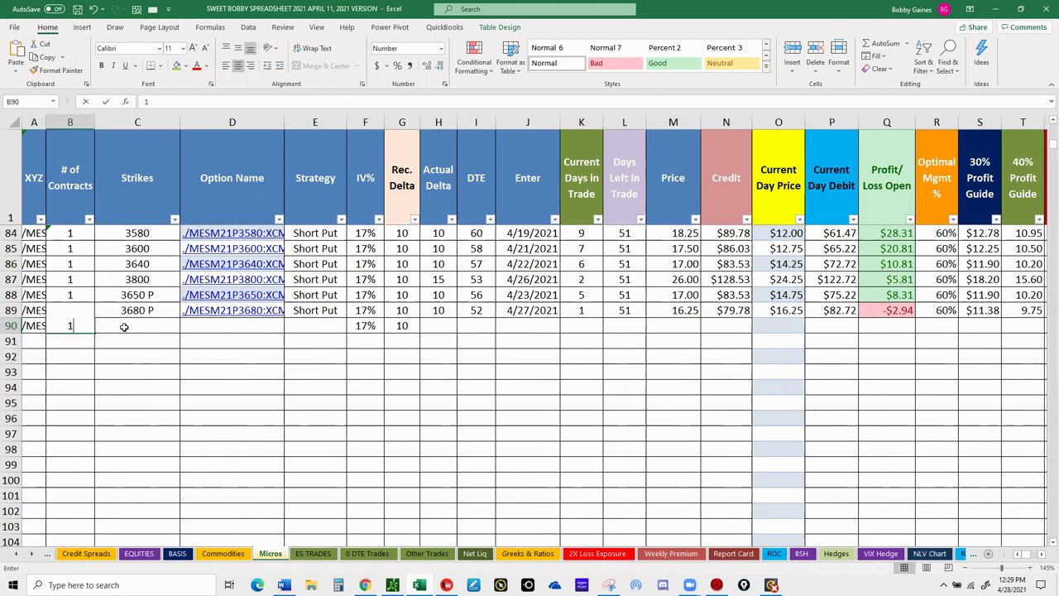
pyautogui.press('Tab')
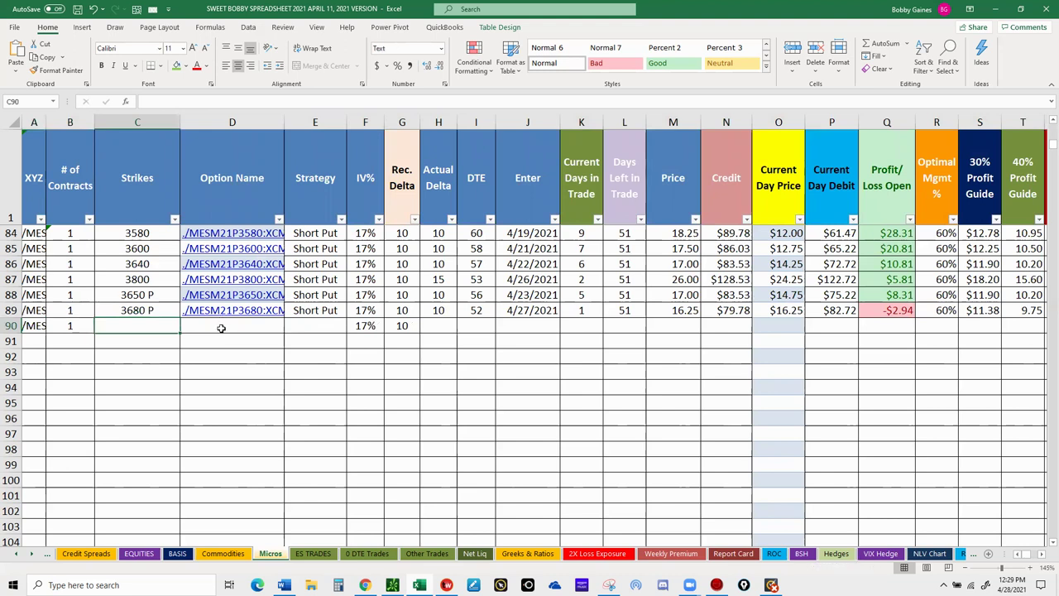
pyautogui.click(220, 323)
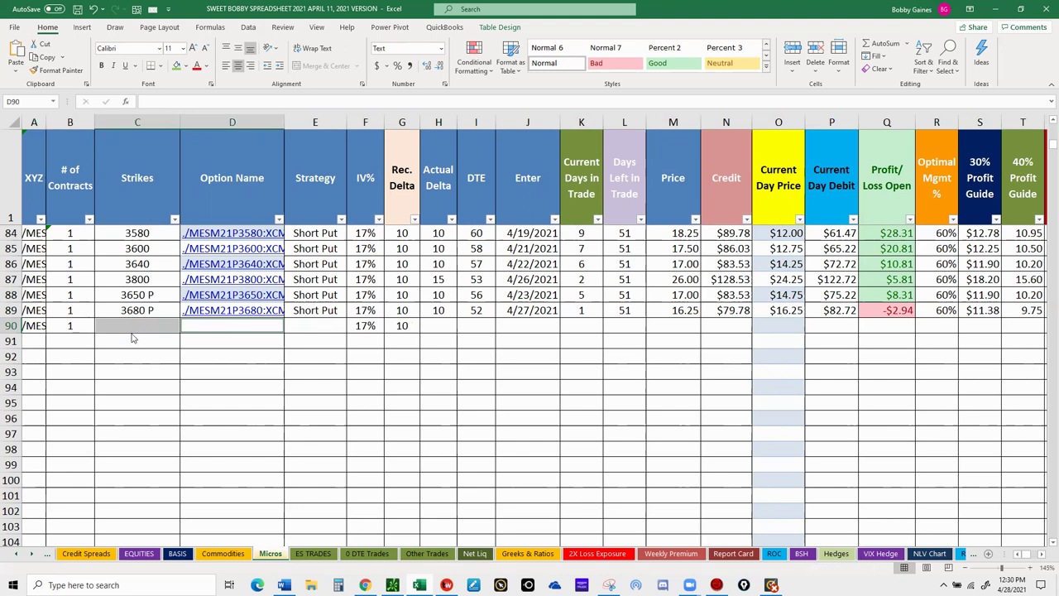
pyautogui.hotkey('ctrl', 'v')
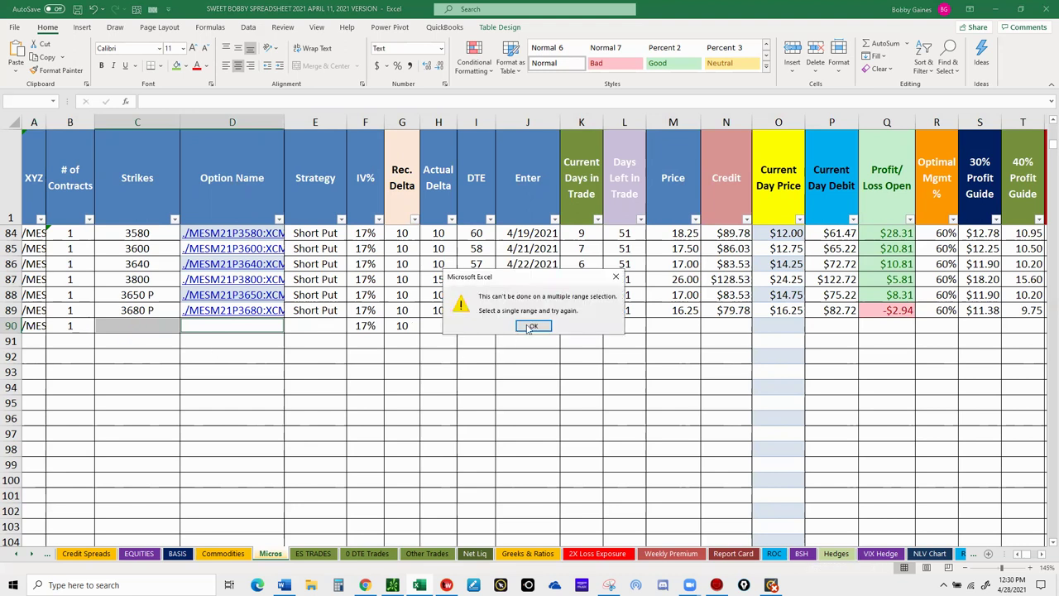
pyautogui.press('Return')
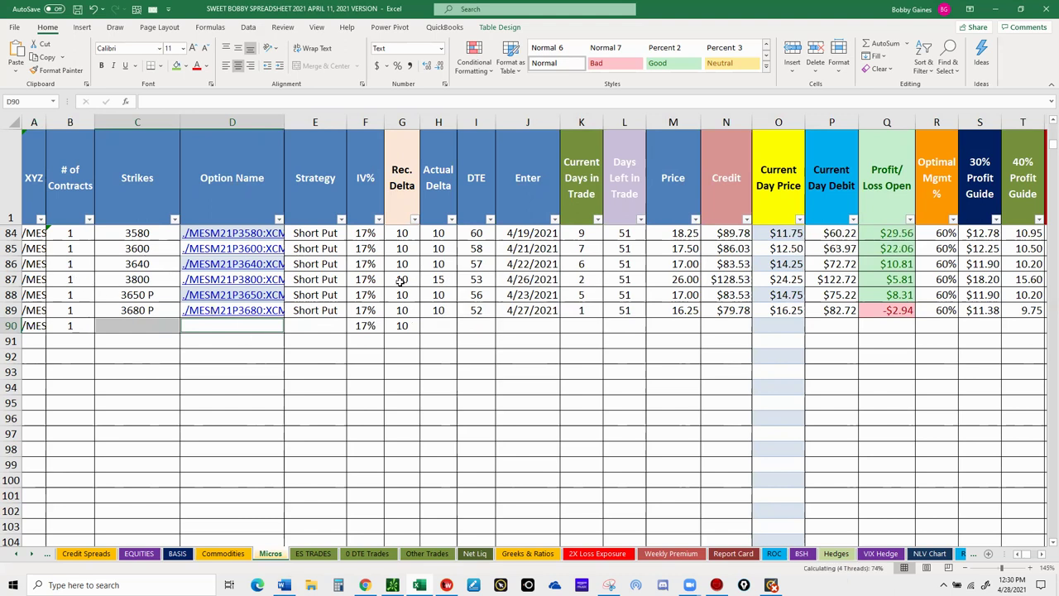
# Step: Enter the copied option symbol ./EX1M21P3780:XCME as the new trade's option name in D90
pyautogui.click(247, 339)
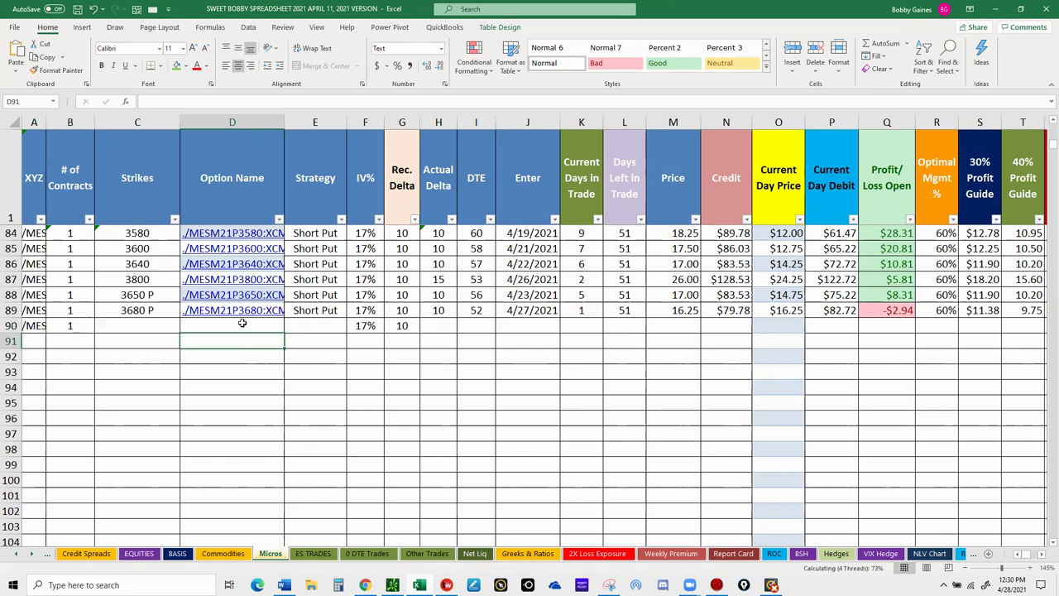
pyautogui.click(241, 324)
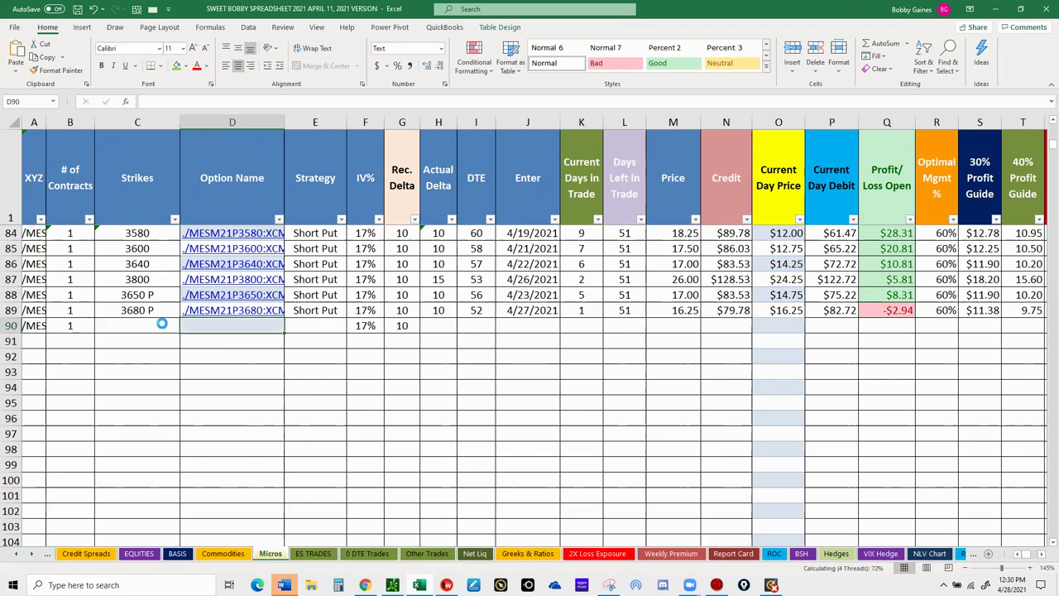
pyautogui.write('./EX1M21P3780:XCME')
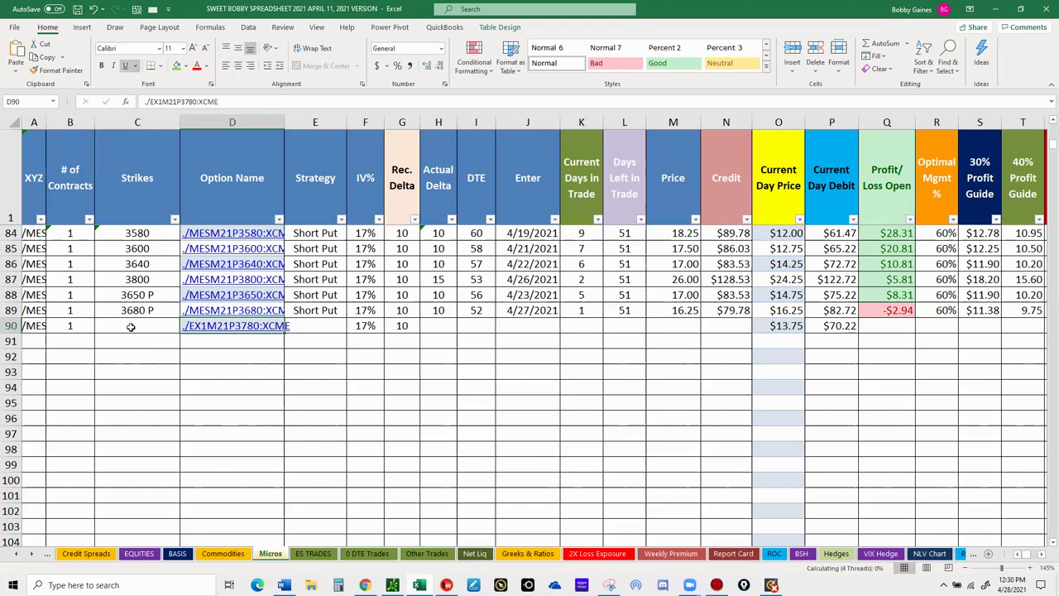
# Step: Enter 3780 P as the strike of the new /MES trade in C90
pyautogui.click(131, 328)
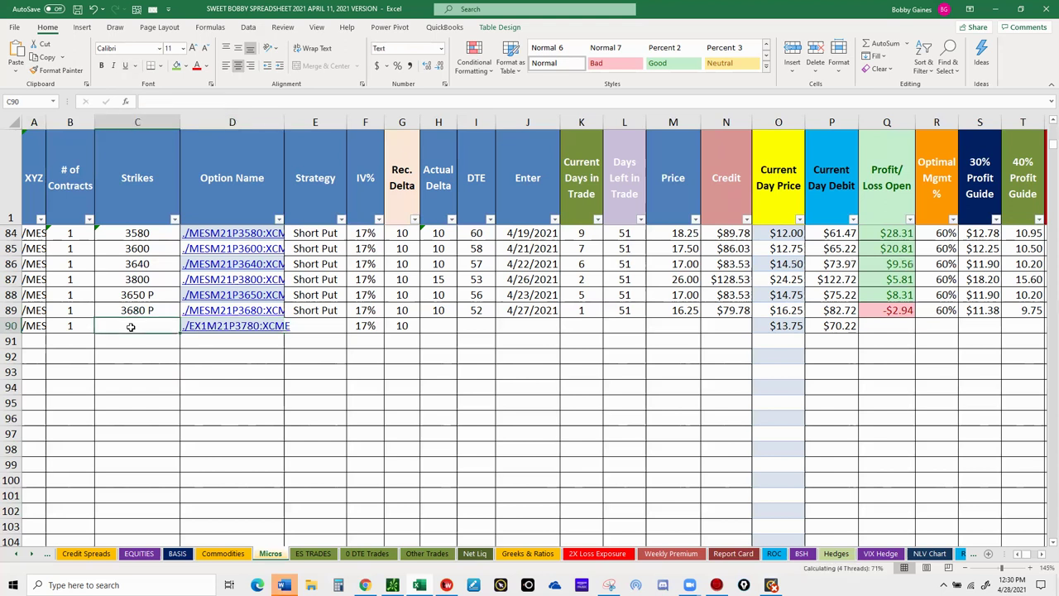
pyautogui.write('3780 p')
pyautogui.press('BackSpace')
pyautogui.press('BackSpace')
pyautogui.write('P')
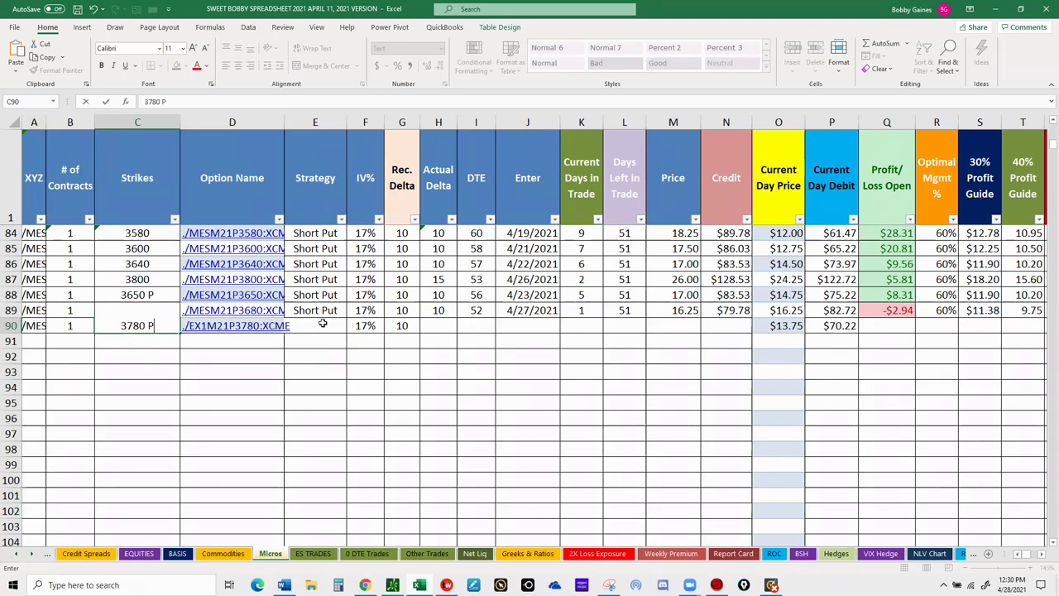
# Step: Choose Short Put as the strategy for the new /MES trade in E90
pyautogui.click(322, 323)
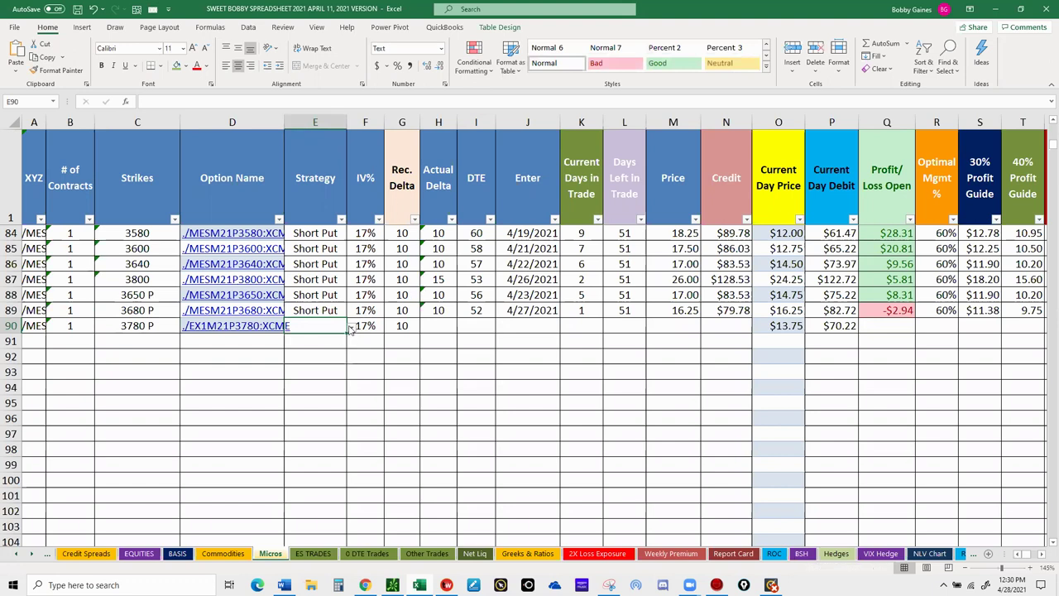
pyautogui.press('capslock')
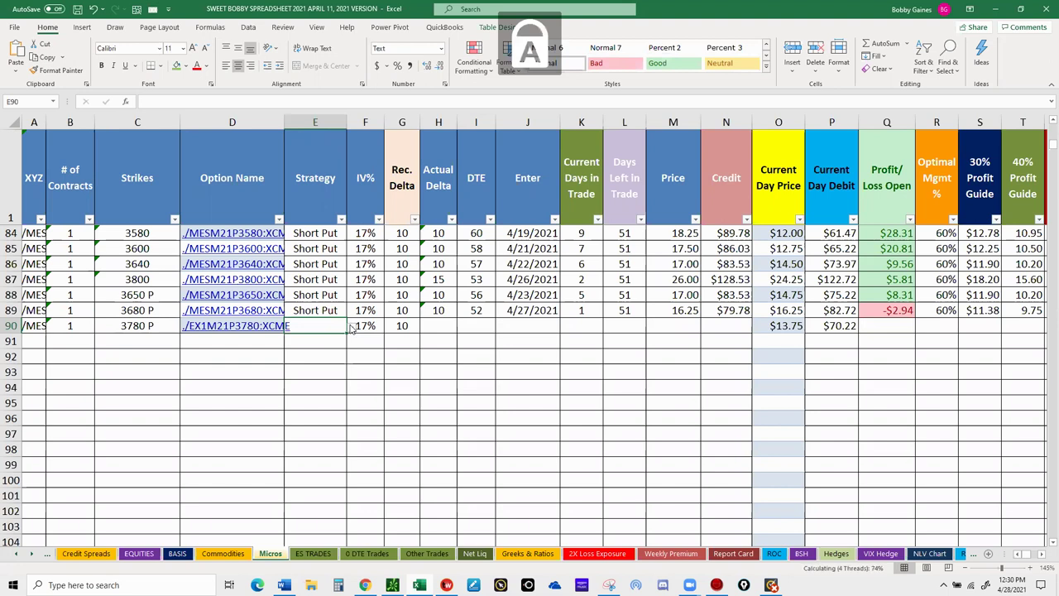
pyautogui.click(351, 327)
pyautogui.click(310, 340)
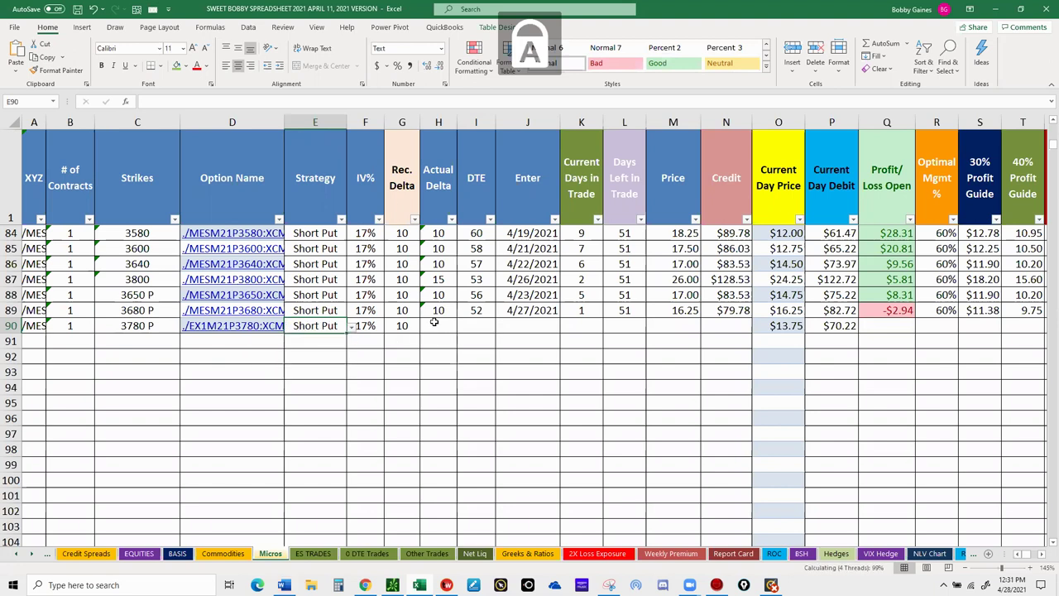
# Step: Set the new trade's actual delta to 10 in H90 and its DTE to 51 in I90
pyautogui.click(433, 323)
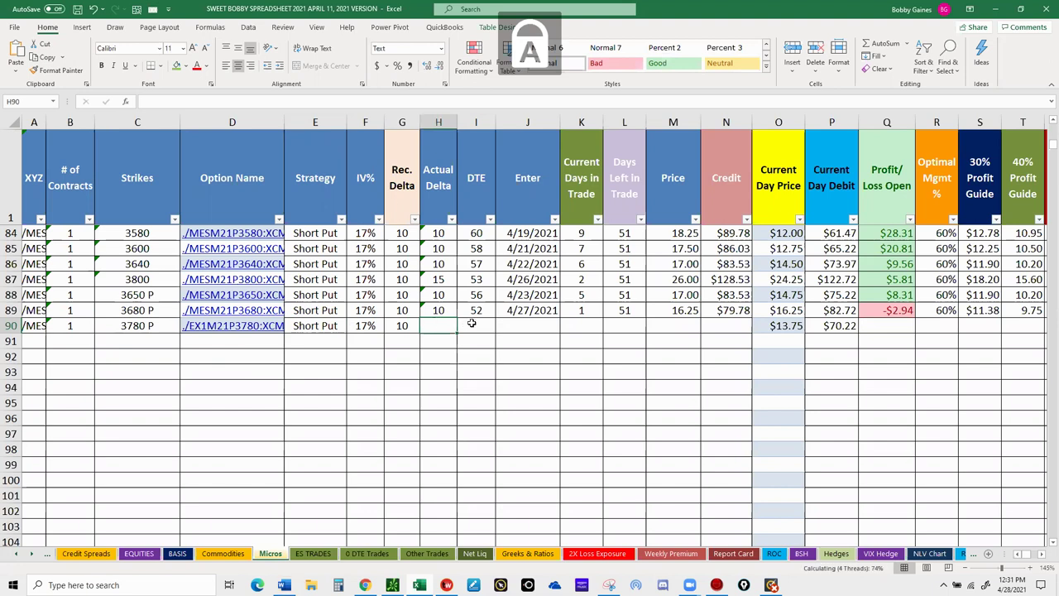
pyautogui.click(471, 323)
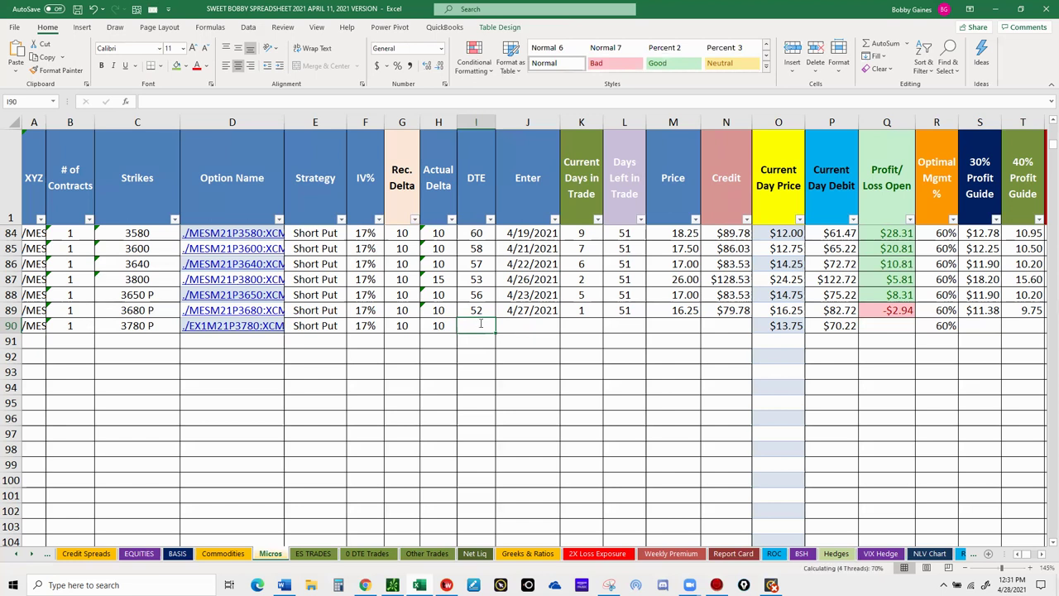
pyautogui.write('51')
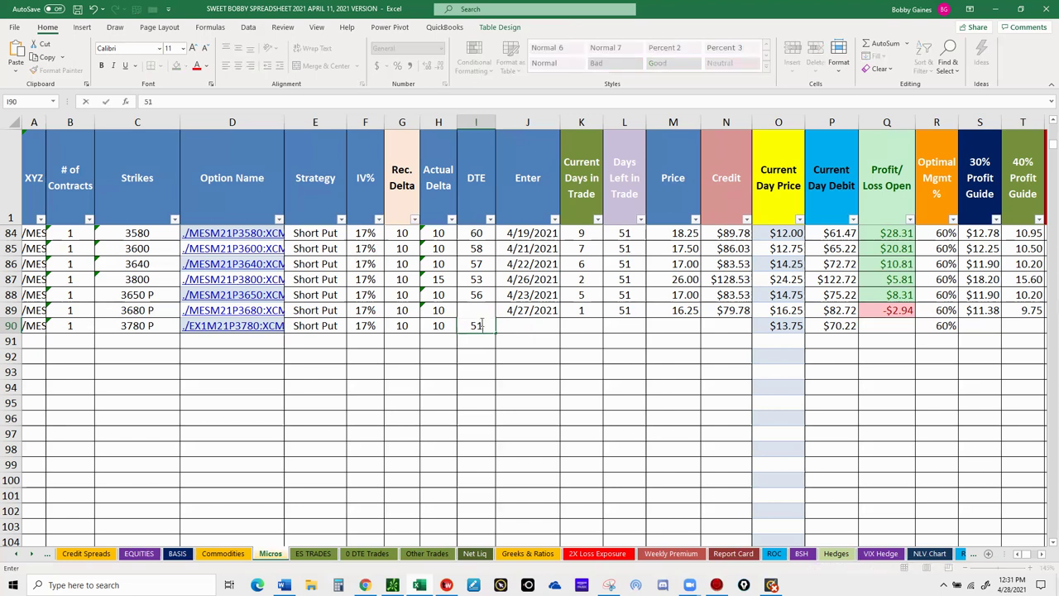
# Step: Enter 4/28/21 as the new trade's entry date in J90 and 13.25 as its price in M90
pyautogui.click(530, 326)
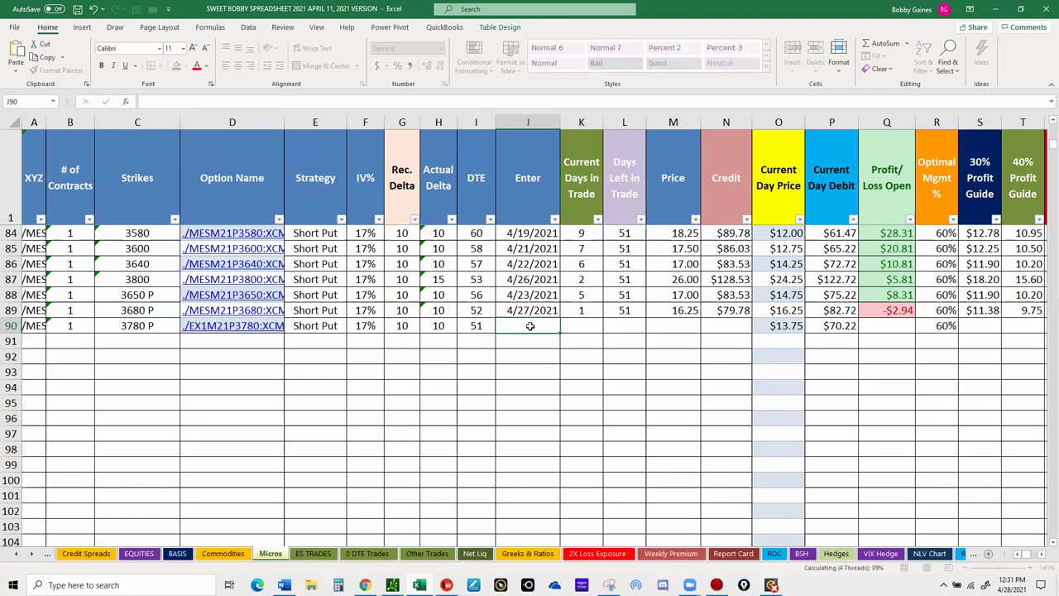
pyautogui.write('4/28/21')
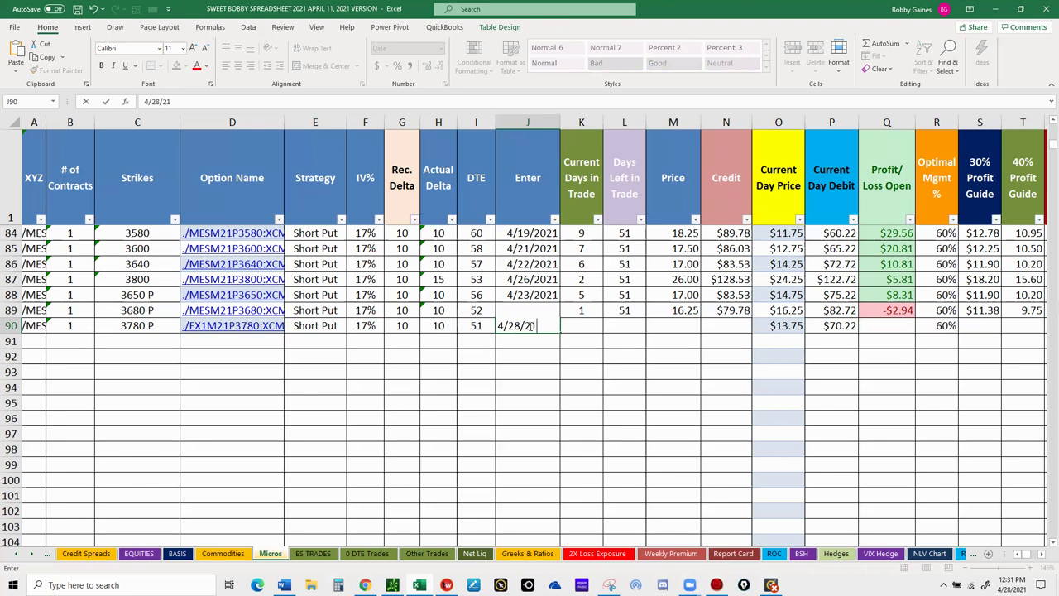
pyautogui.press('Tab')
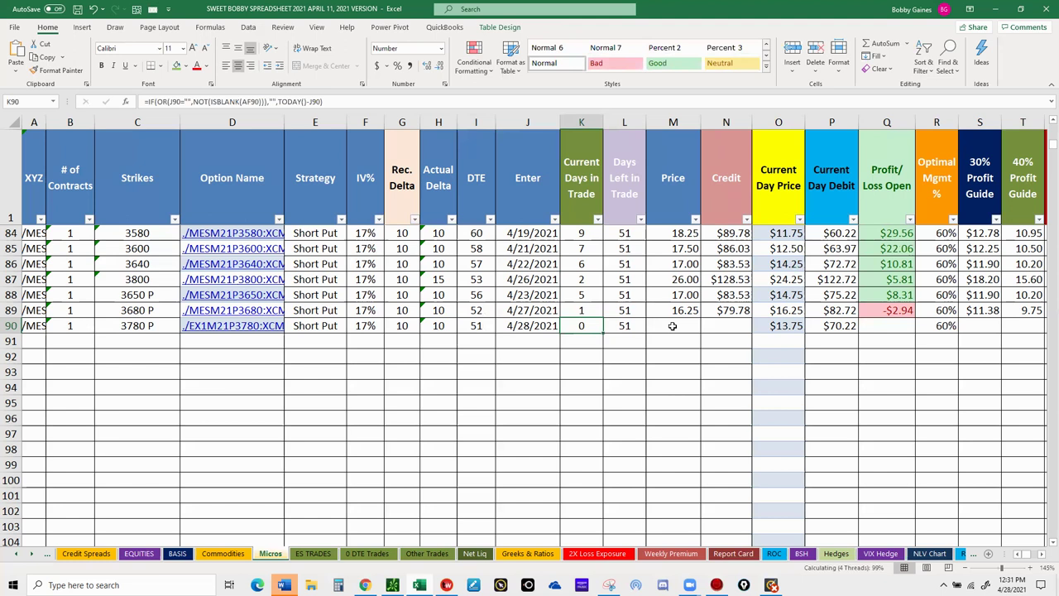
pyautogui.click(673, 326)
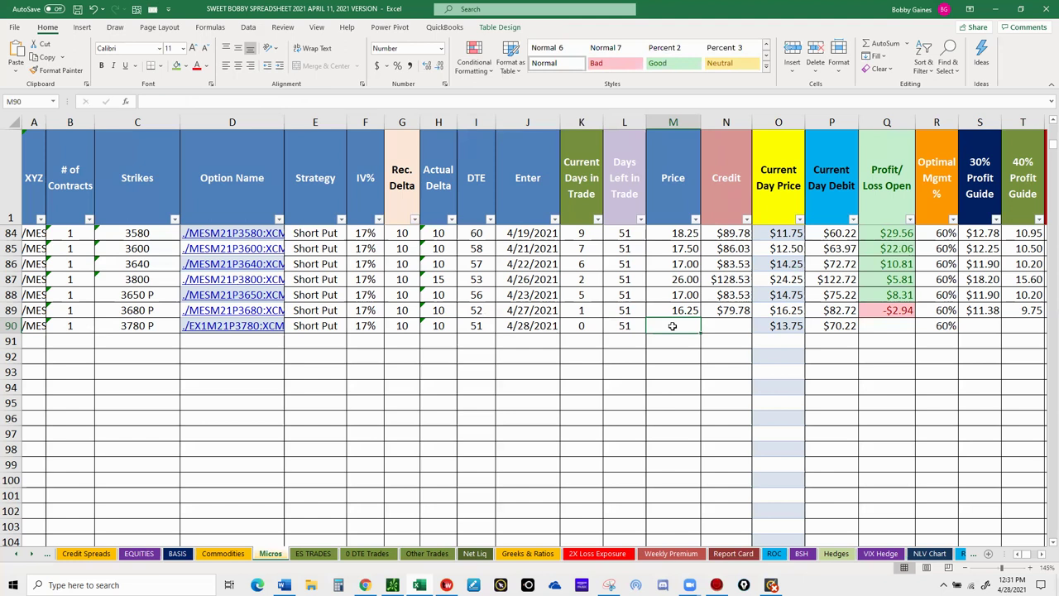
pyautogui.write('13.25')
pyautogui.click(675, 341)
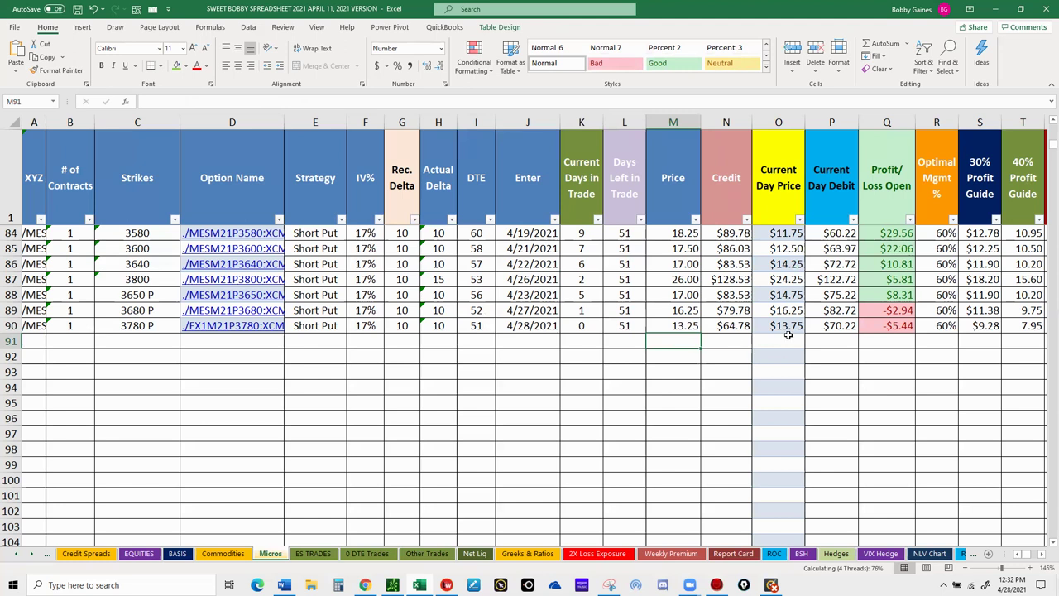
# Step: Review the new trade's calculated columns in row 90, from current day price through the 40% profit guide
pyautogui.press('Right')
pyautogui.press('Right')
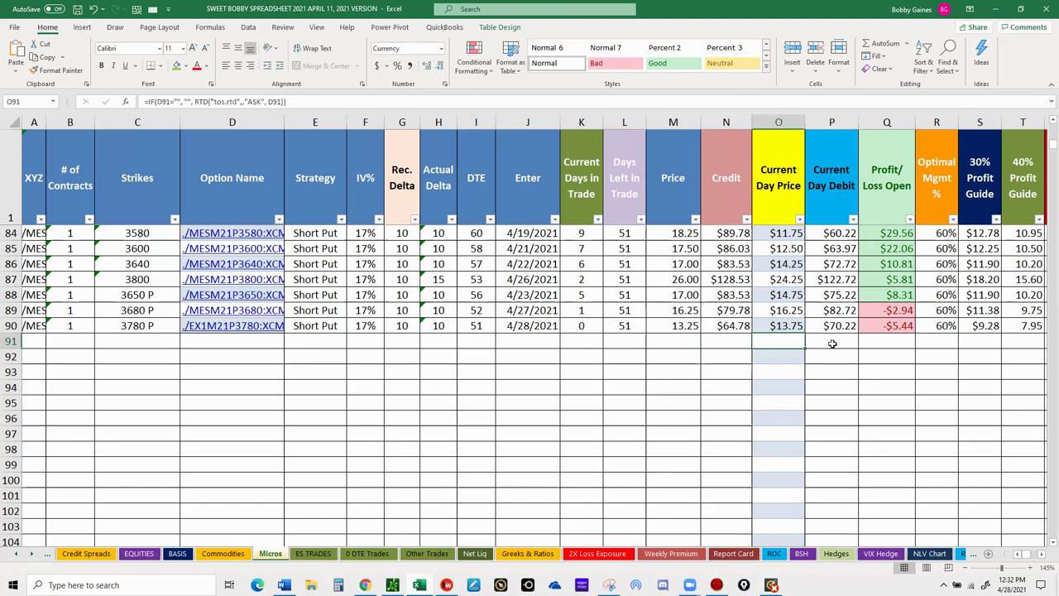
pyautogui.press('Right')
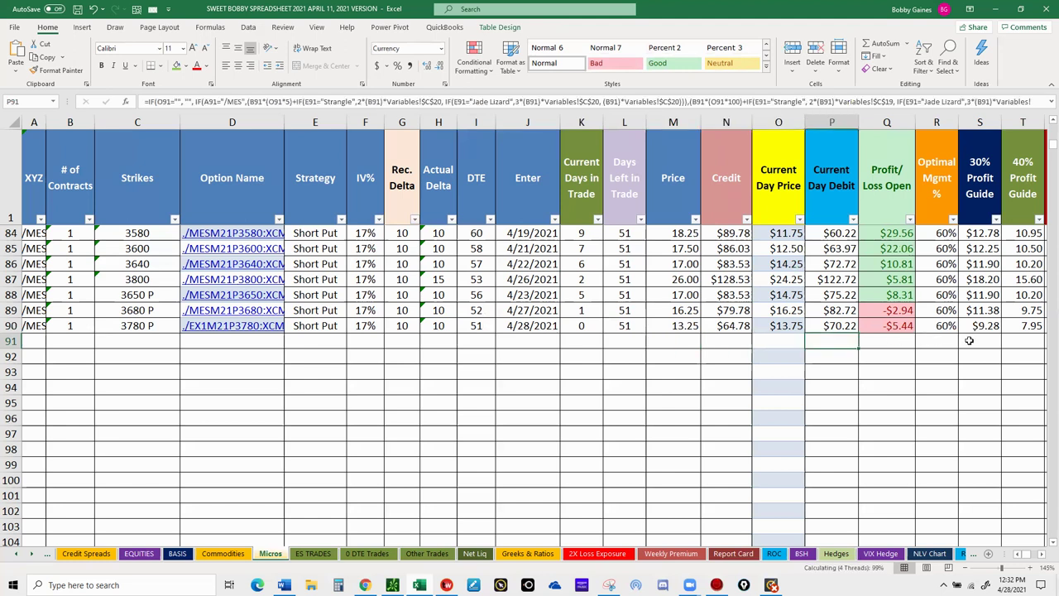
pyautogui.press('Right')
pyautogui.press('Right')
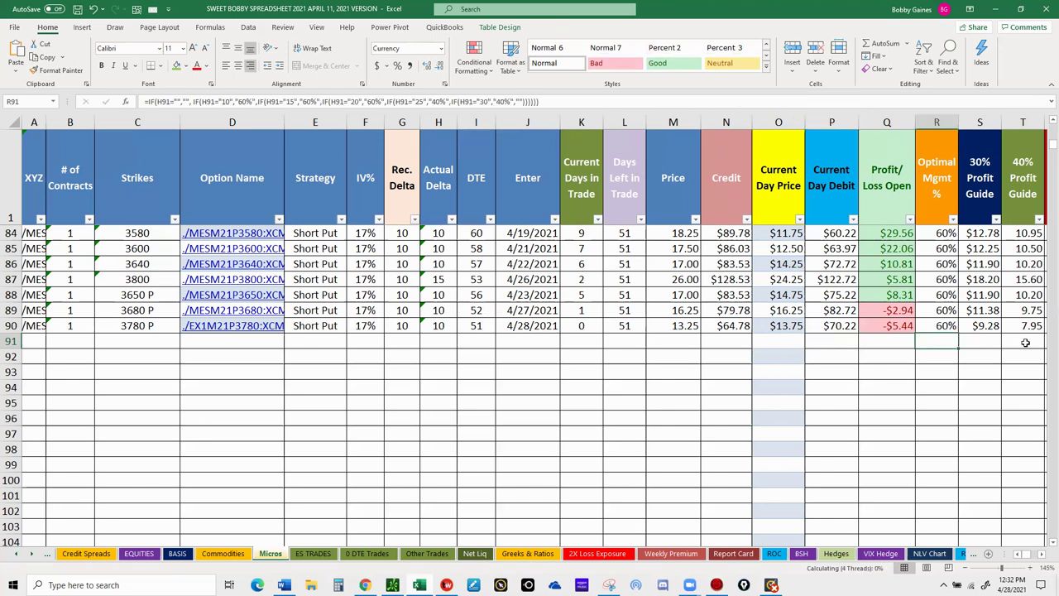
pyautogui.press('Right')
pyautogui.press('Right')
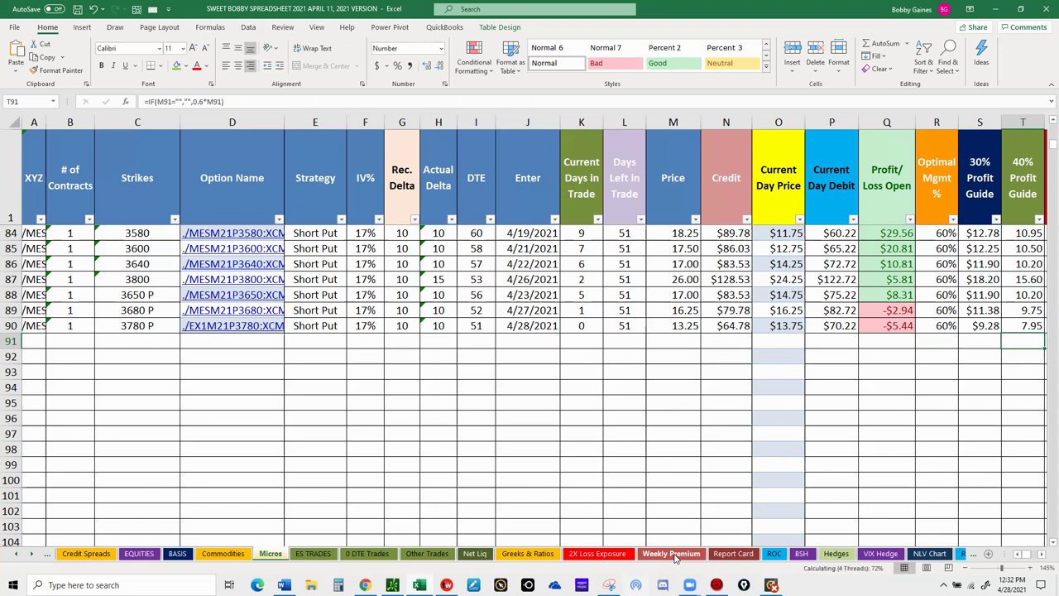
# Step: Open the Weekly Premium sheet and check the premium remaining for the week 04/26/2021 - 05/02/2021
pyautogui.click(671, 554)
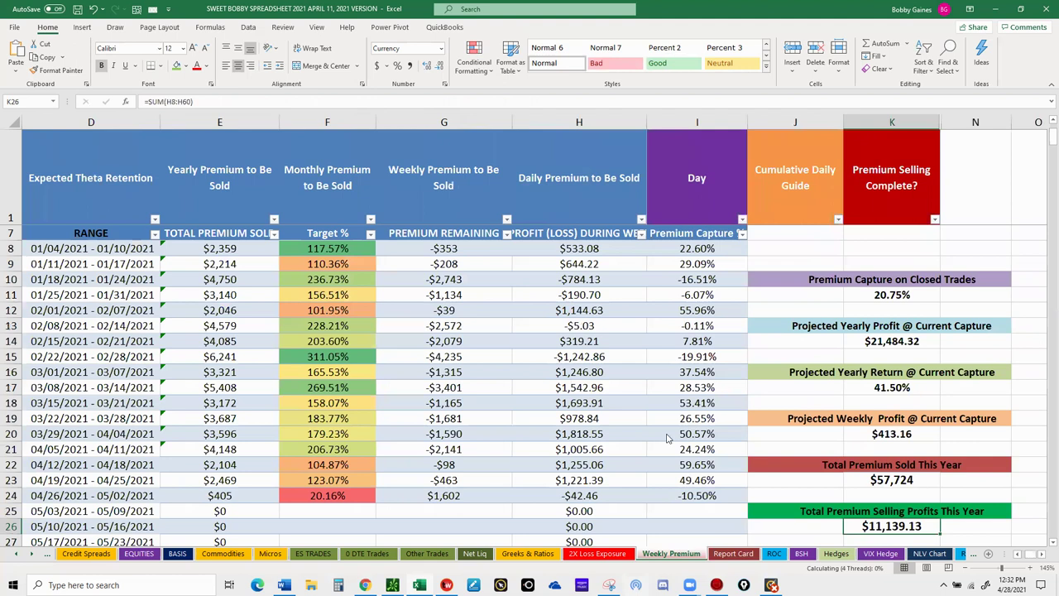
pyautogui.scroll(-1, 665, 433)
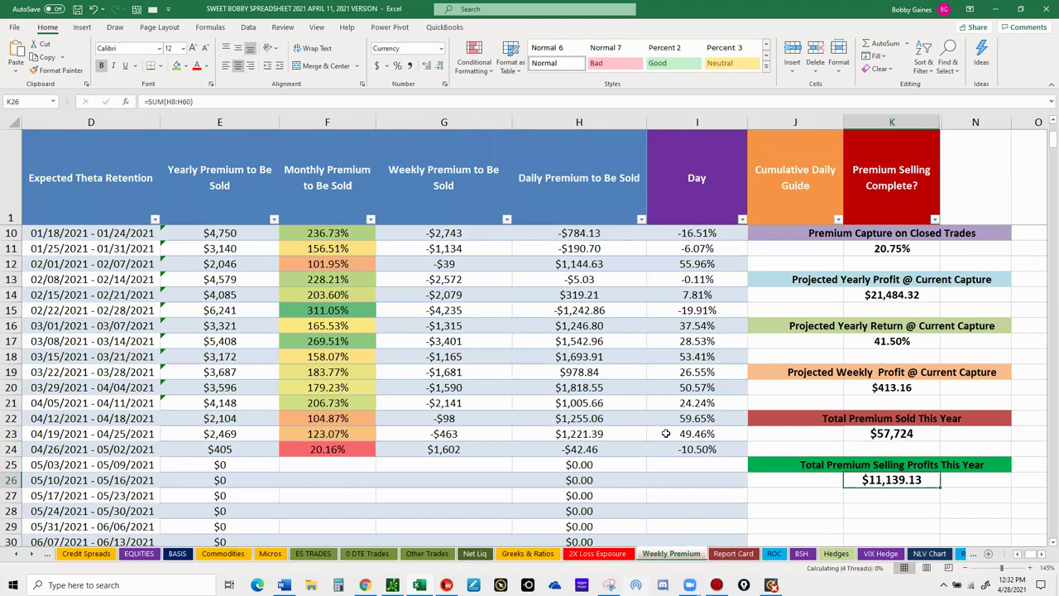
pyautogui.click(444, 450)
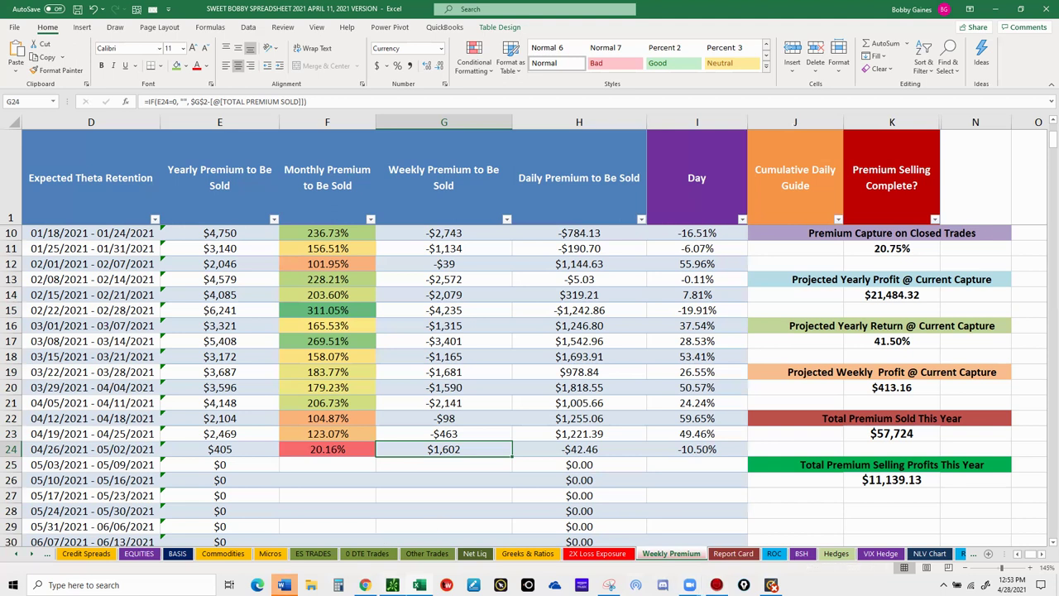
# Step: Switch to thinkorswim to view the /MES option chain, and return to the Weekly Premium sheet in Excel
pyautogui.hotkey('alt', 'Tab')
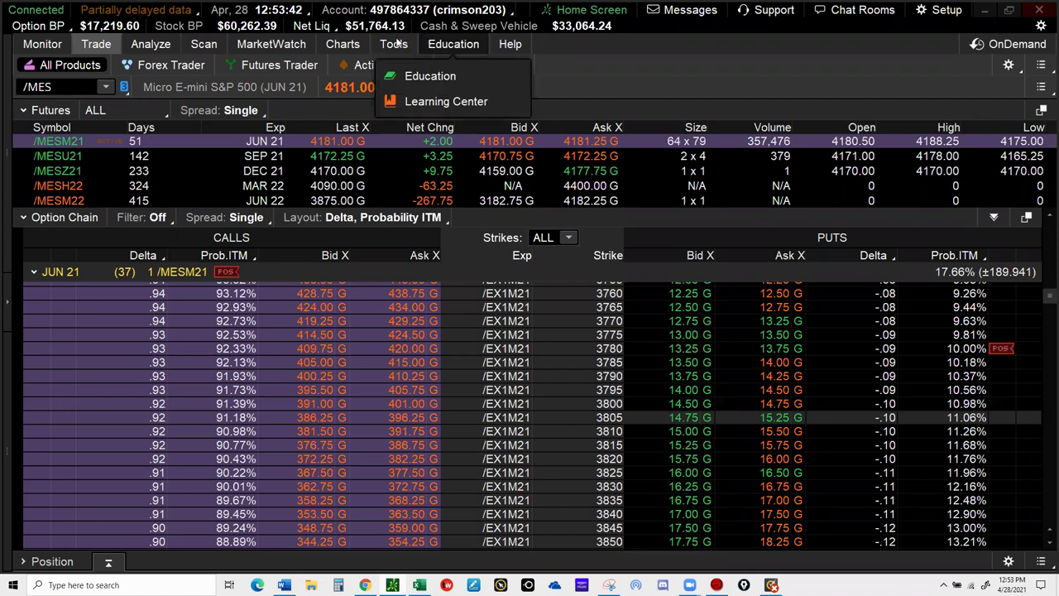
pyautogui.moveTo(394, 43)
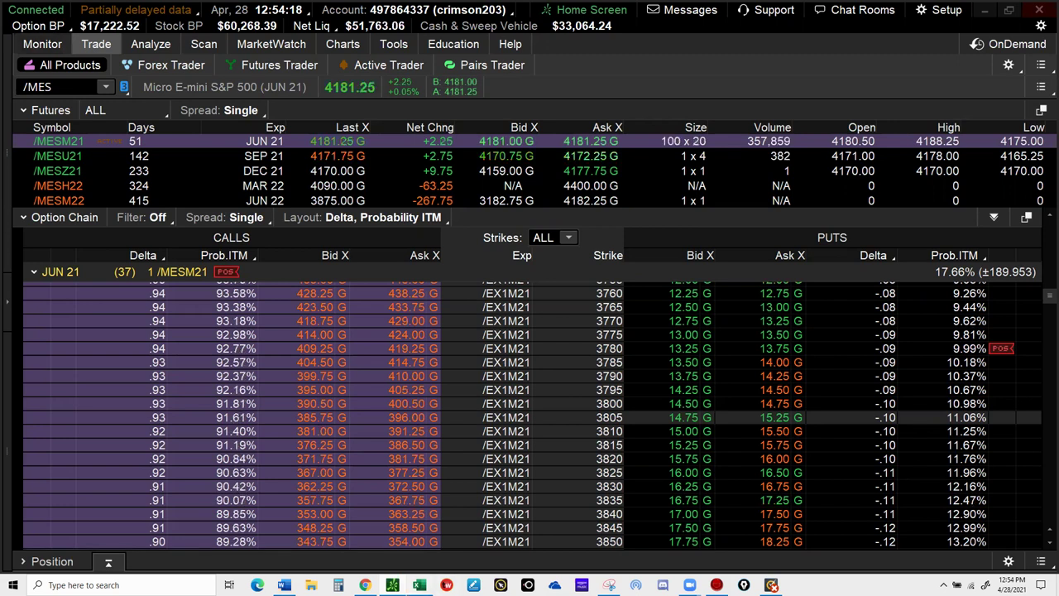
pyautogui.hotkey('alt', 'Tab')
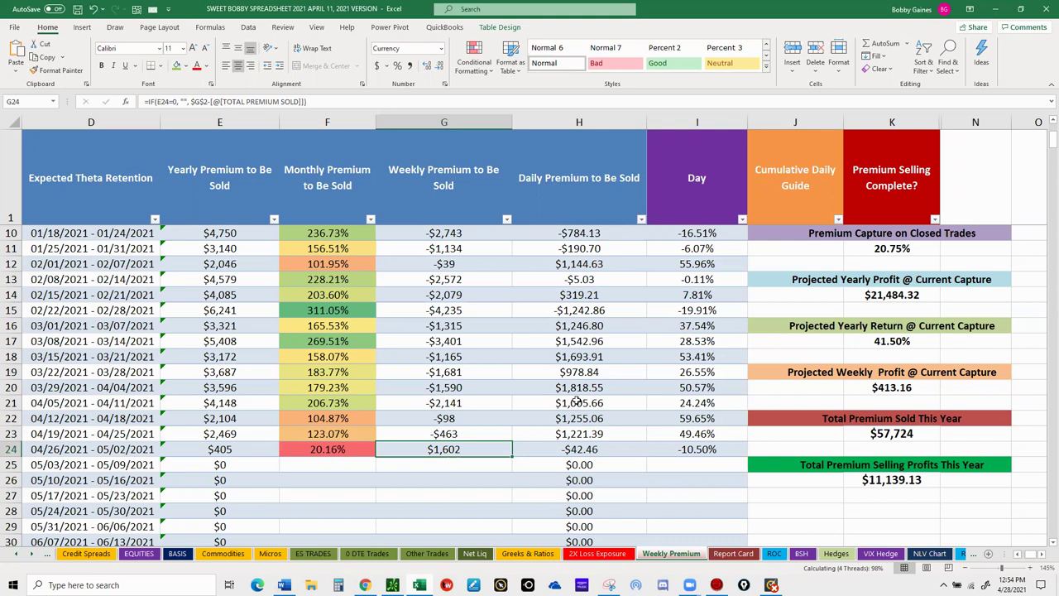
# Step: Examine the weekly profit and loss figures in column H for the weeks from 02/22/2021 to 05/02/2021
pyautogui.click(580, 328)
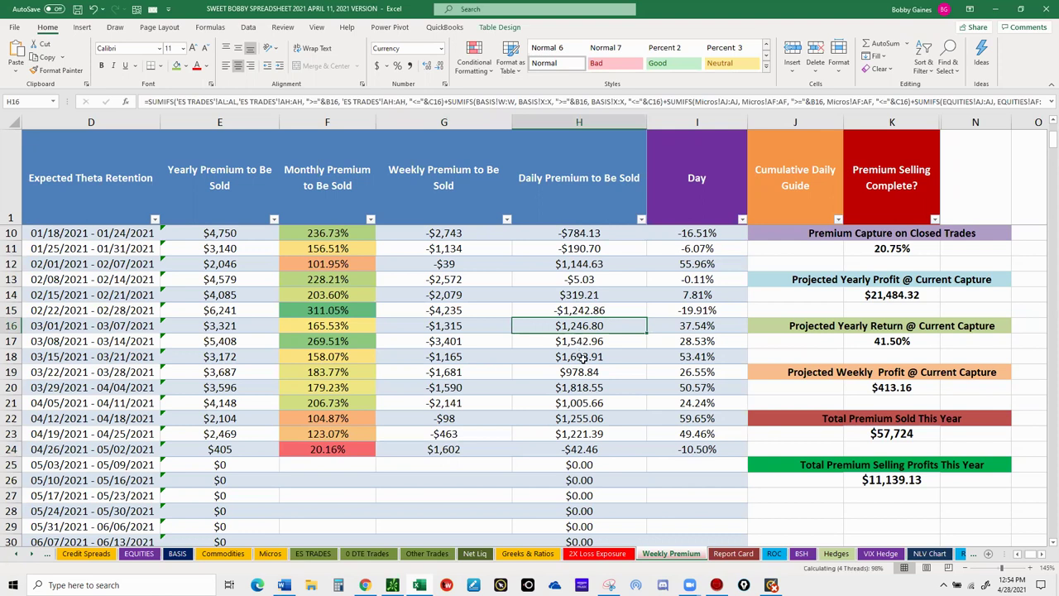
pyautogui.press('Down')
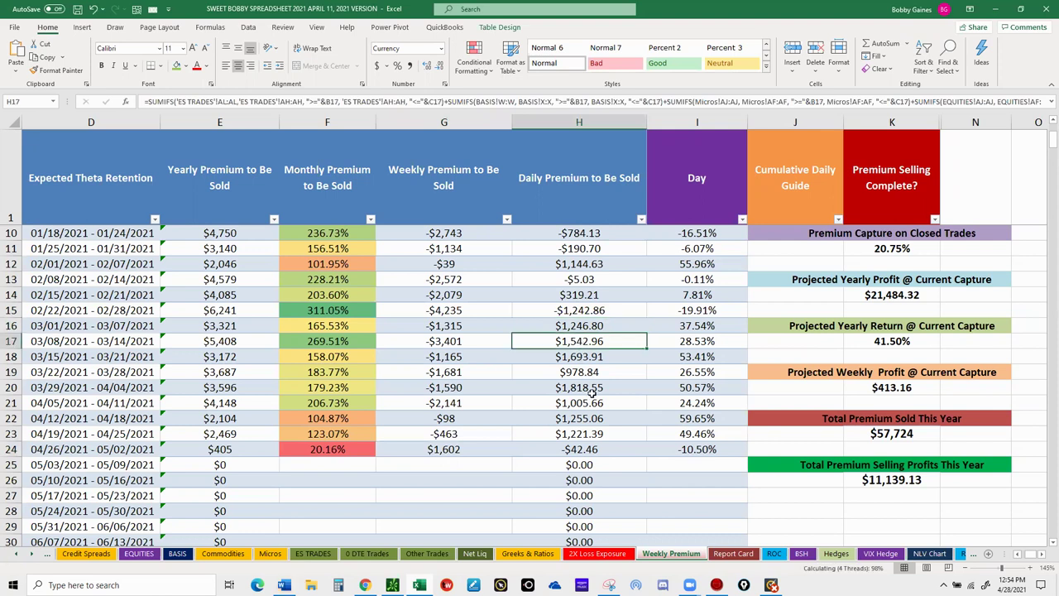
pyautogui.press('Down')
pyautogui.press('Down')
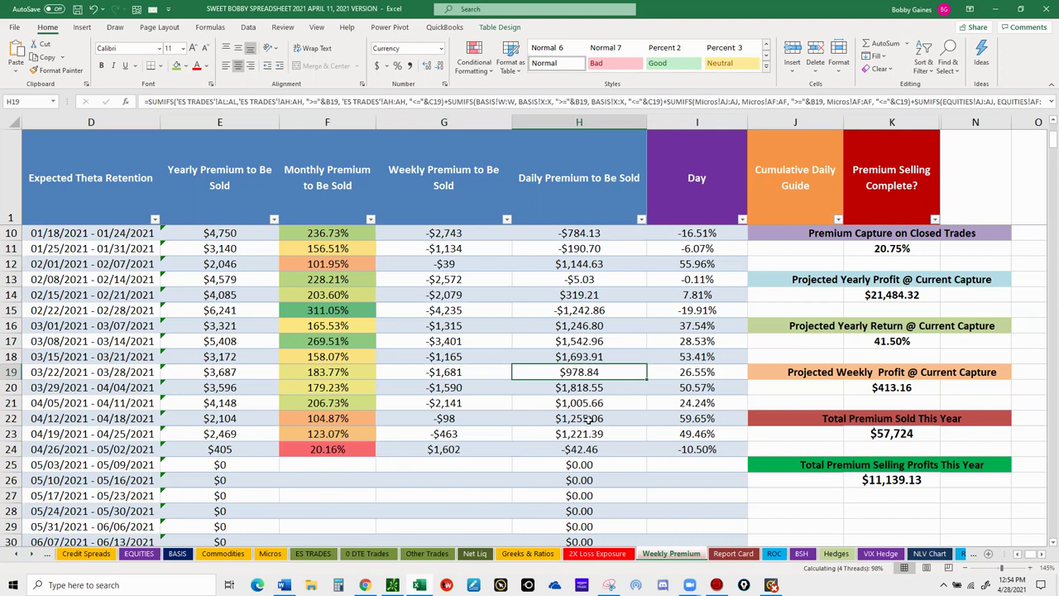
pyautogui.press('Down')
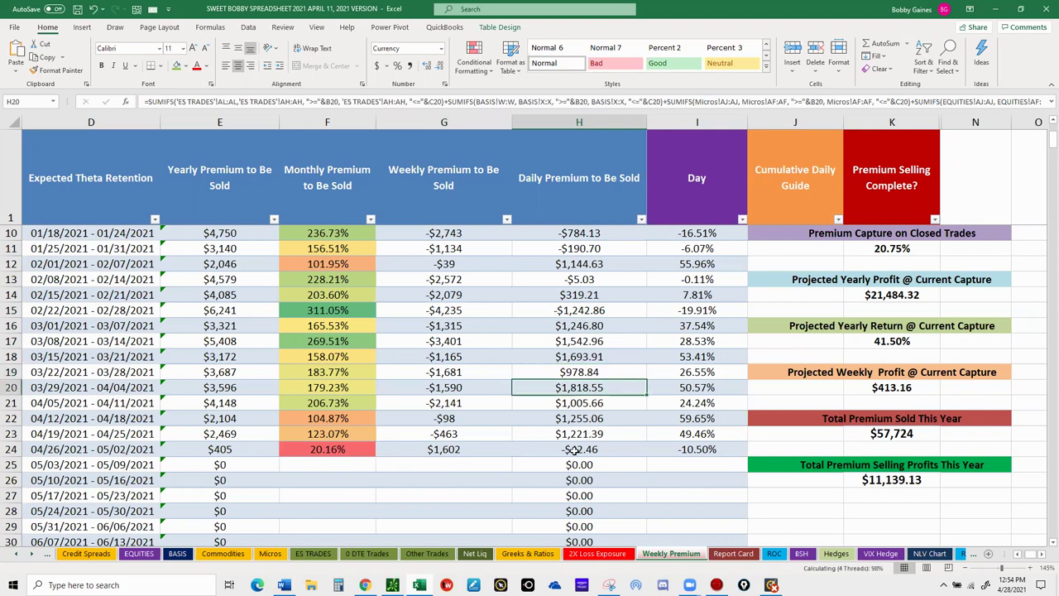
pyautogui.click(574, 449)
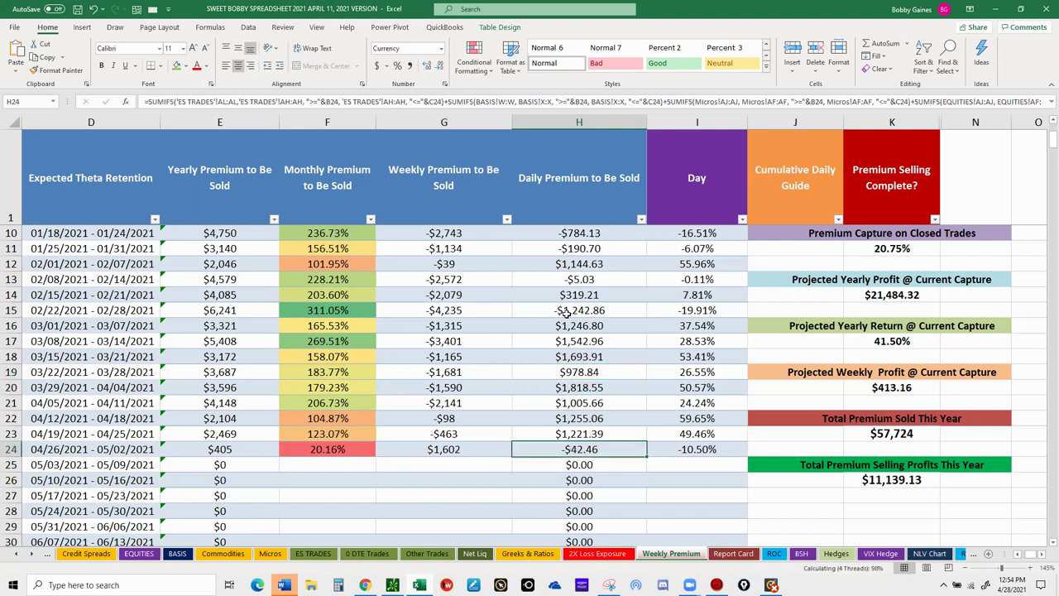
pyautogui.click(566, 310)
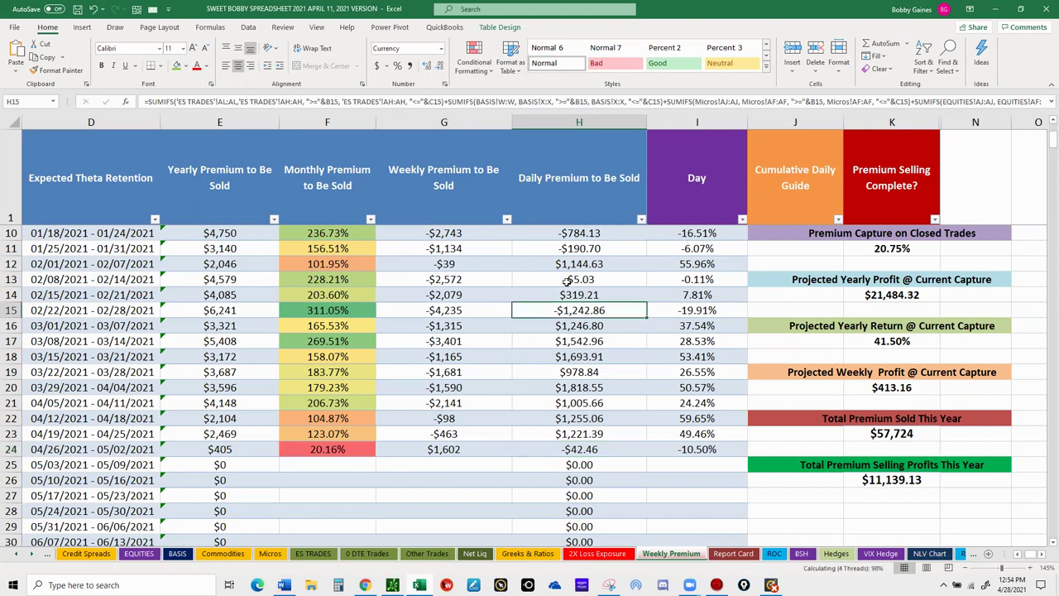
# Step: Review the weekly results on the Weekly Premium sheet, including the 01/18/2021 - 01/24/2021 profit or loss and the daily guide rows
pyautogui.click(562, 236)
pyautogui.scroll(1, 562, 236)
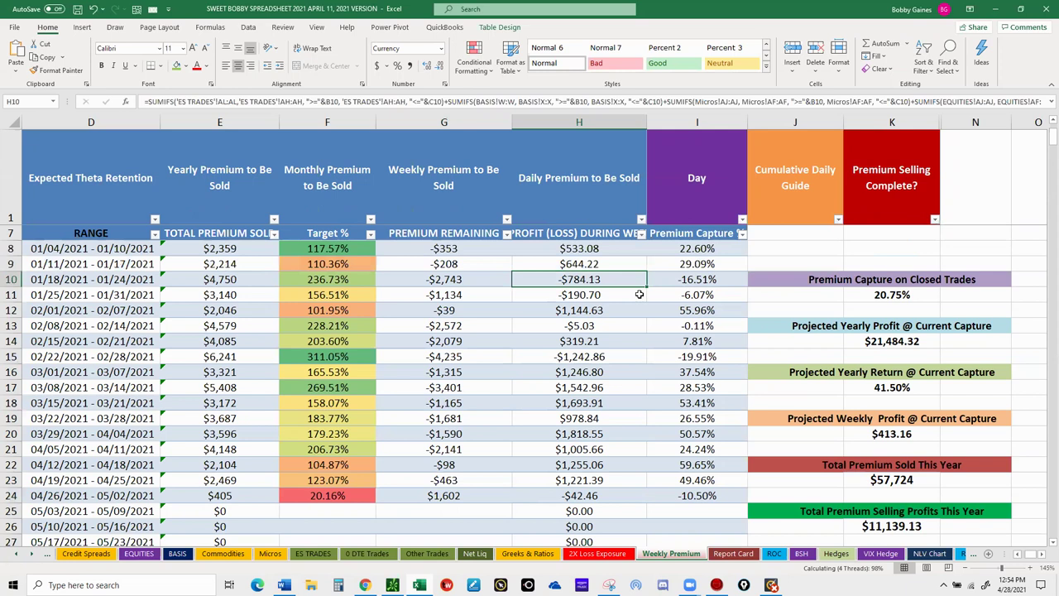
pyautogui.scroll(1, 594, 333)
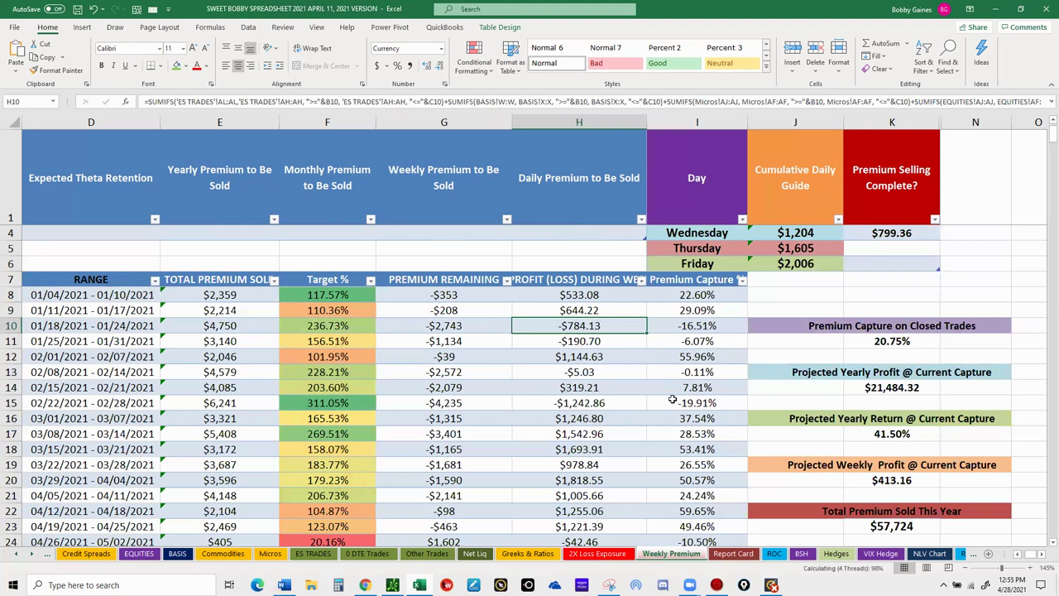
pyautogui.scroll(-4, 671, 399)
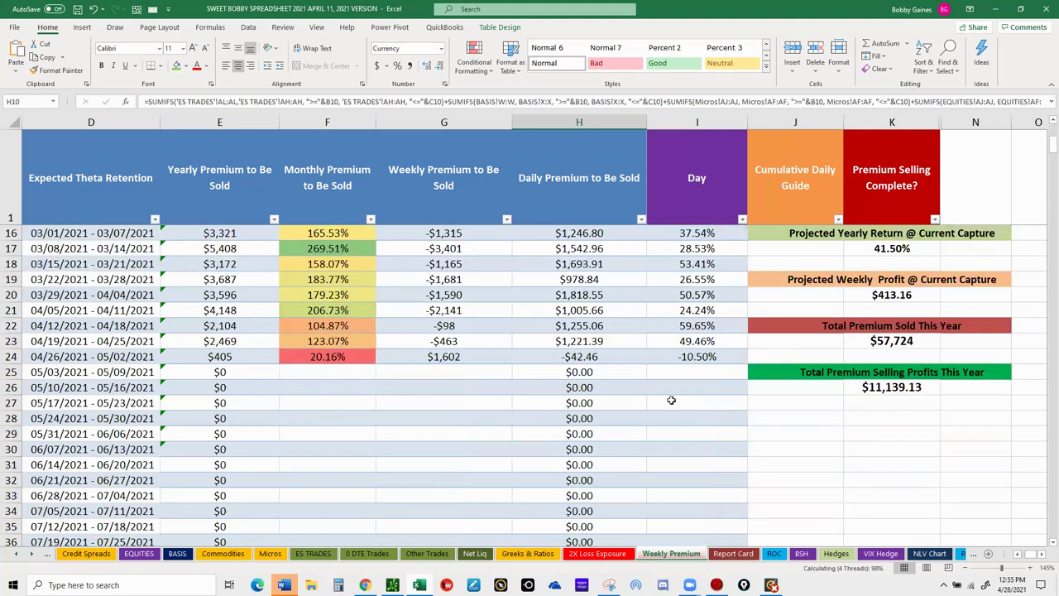
pyautogui.scroll(1, 670, 400)
pyautogui.scroll(3, 671, 401)
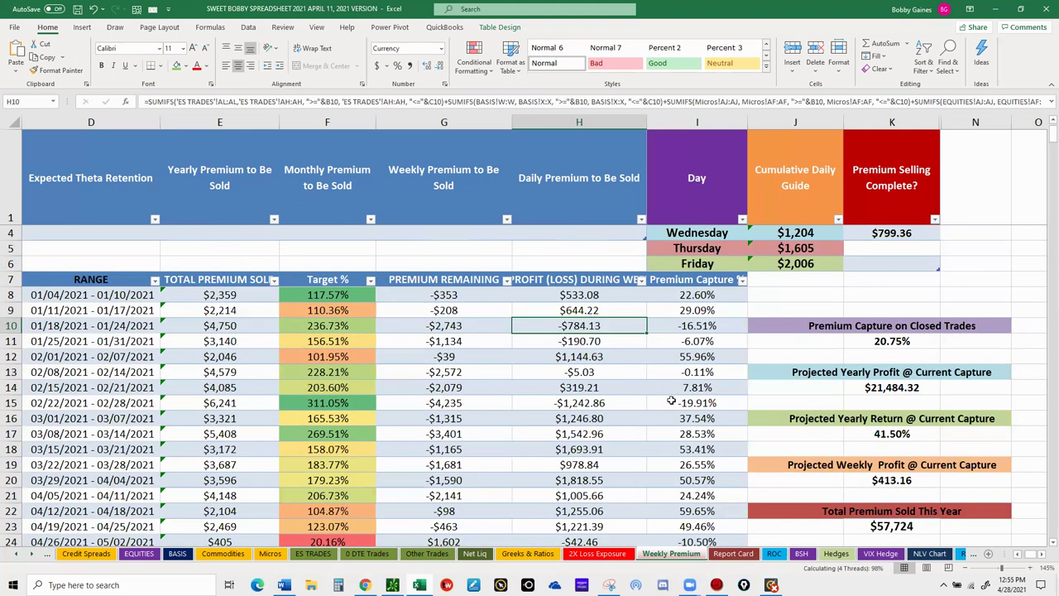
# Step: Review premium capture on closed trades and the projected yearly profit, yearly return and weekly profit in column K
pyautogui.scroll(-1, 951, 331)
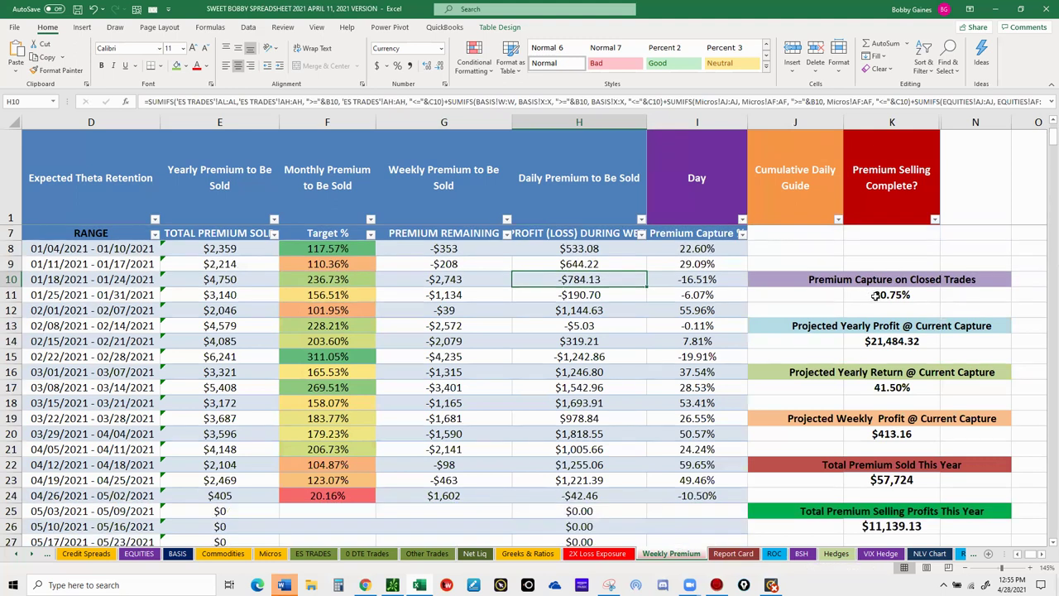
pyautogui.click(875, 296)
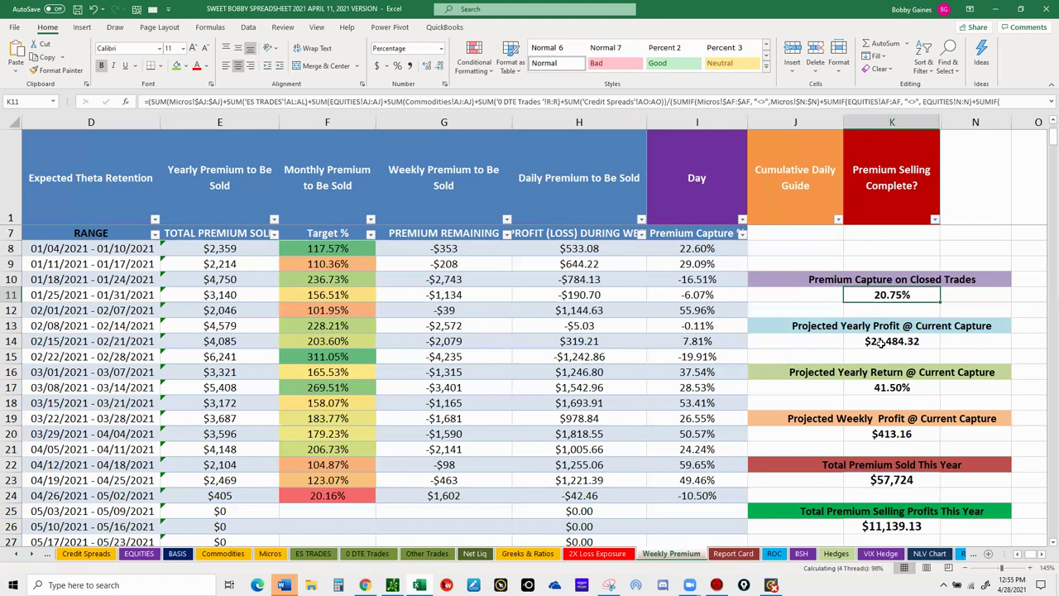
pyautogui.click(881, 343)
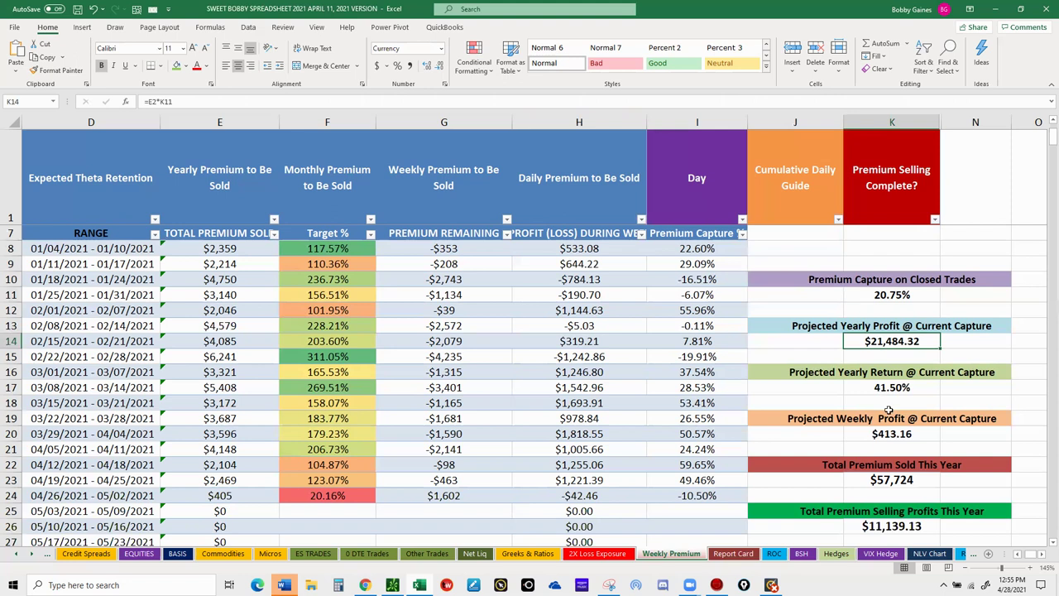
pyautogui.press('Down')
pyautogui.press('Down')
pyautogui.press('Down')
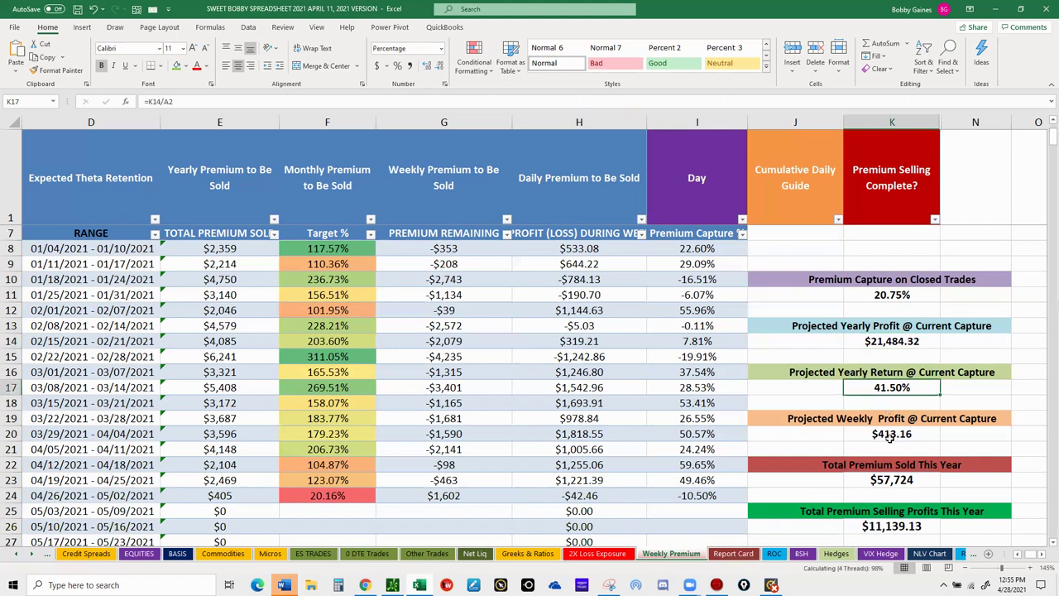
pyautogui.press('Down')
pyautogui.press('Down')
pyautogui.press('Down')
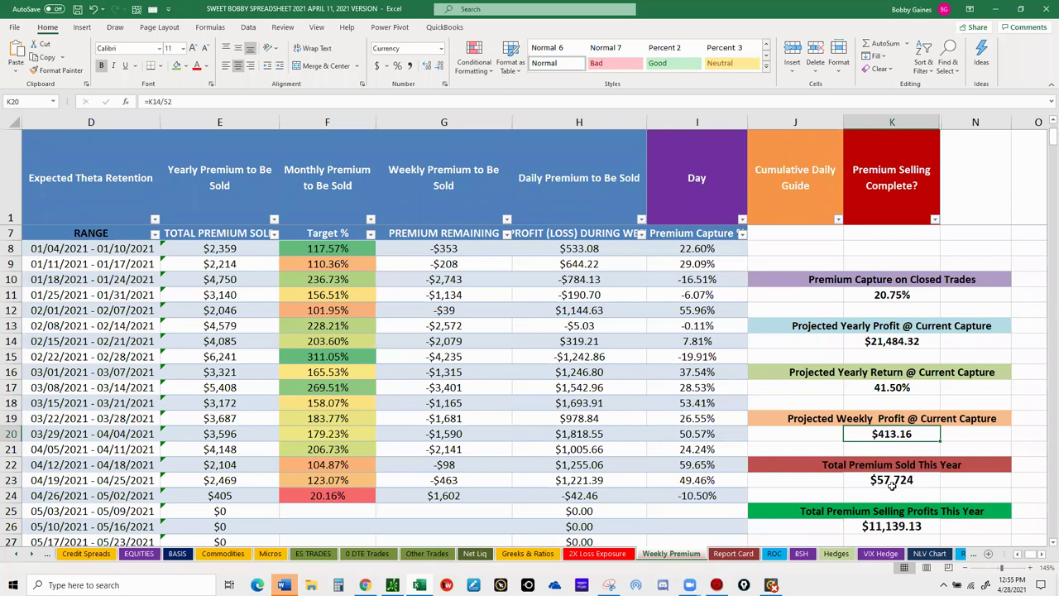
# Step: Check the total premium sold this year and the total premium selling profits this year in column K
pyautogui.click(890, 483)
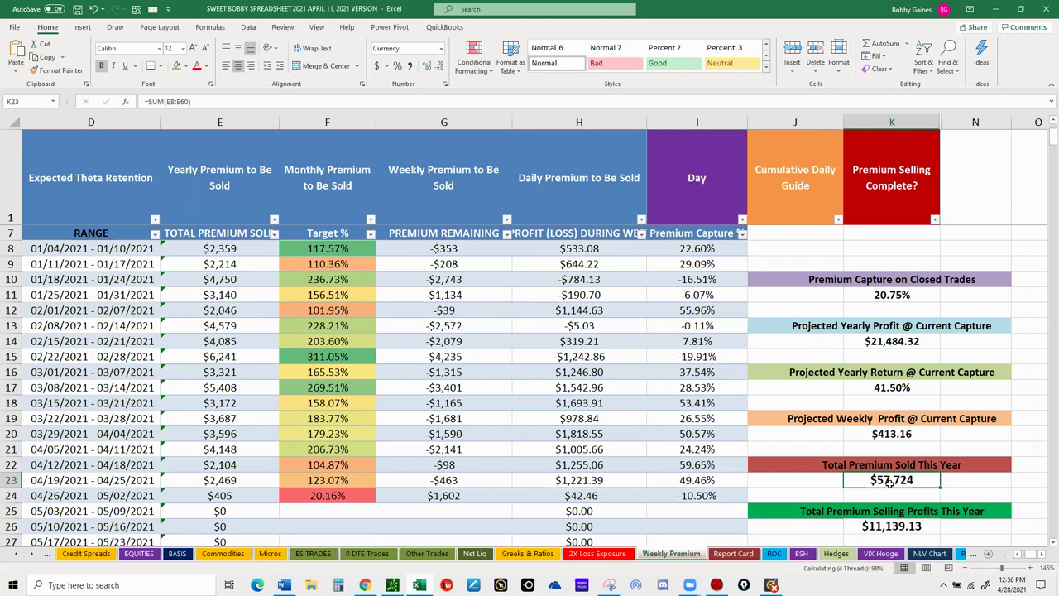
pyautogui.scroll(-1, 891, 485)
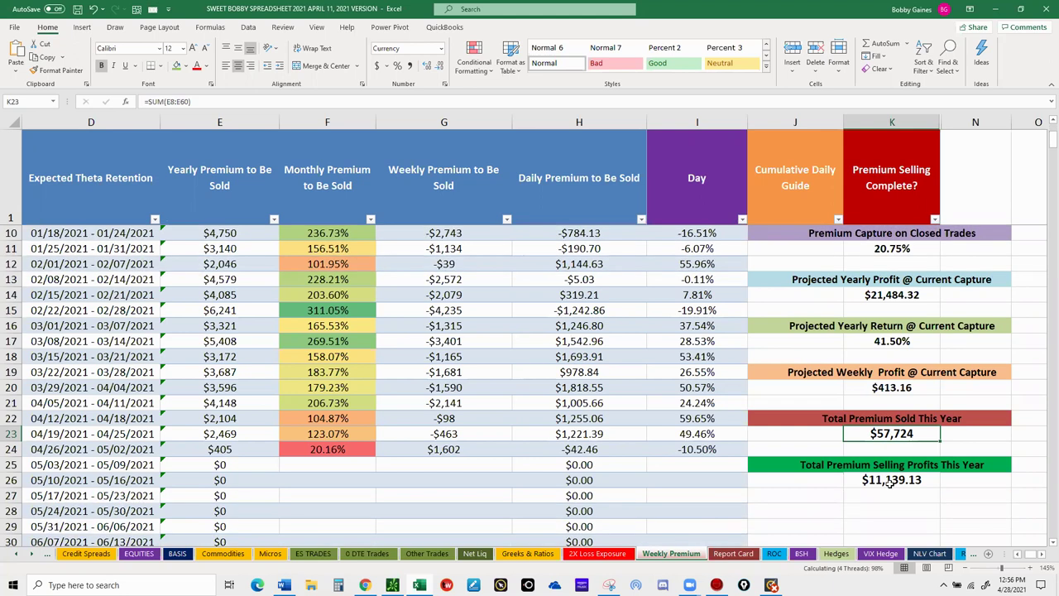
pyautogui.scroll(-1, 891, 485)
pyautogui.click(890, 483)
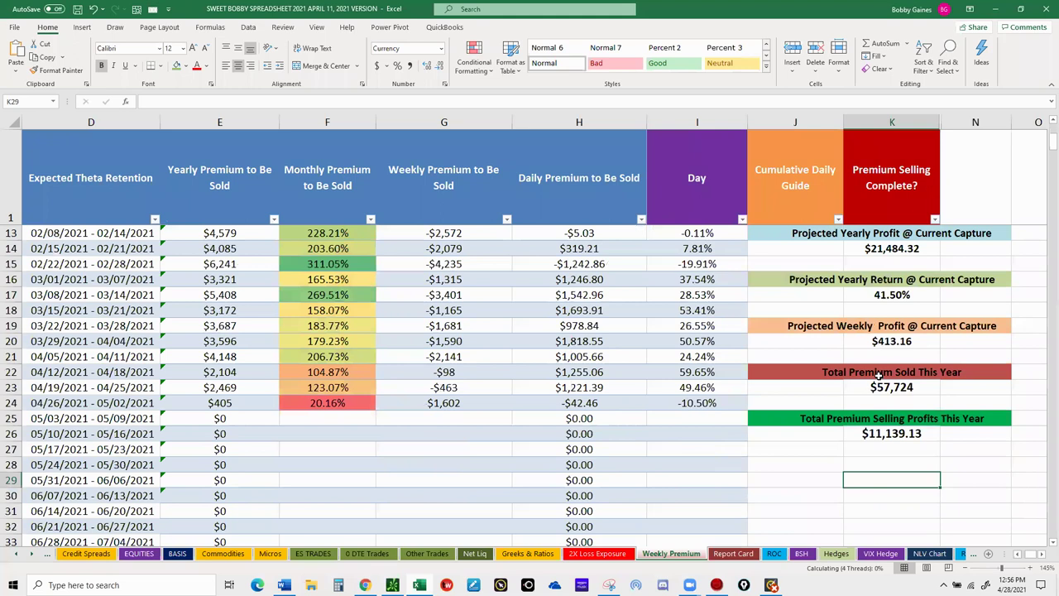
pyautogui.click(879, 430)
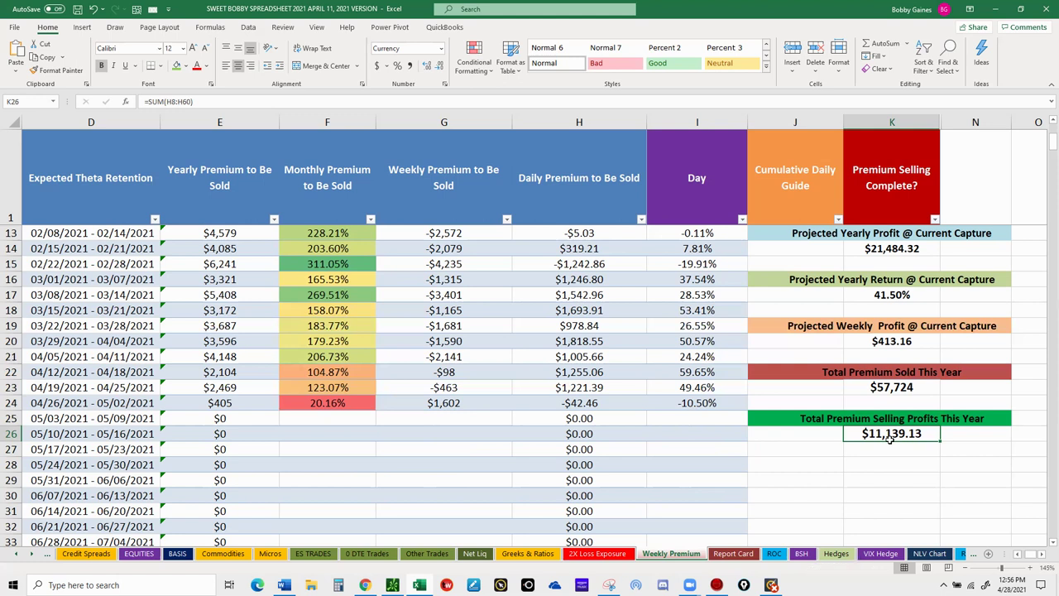
pyautogui.moveTo(889, 439); pyautogui.dragTo(869, 420)
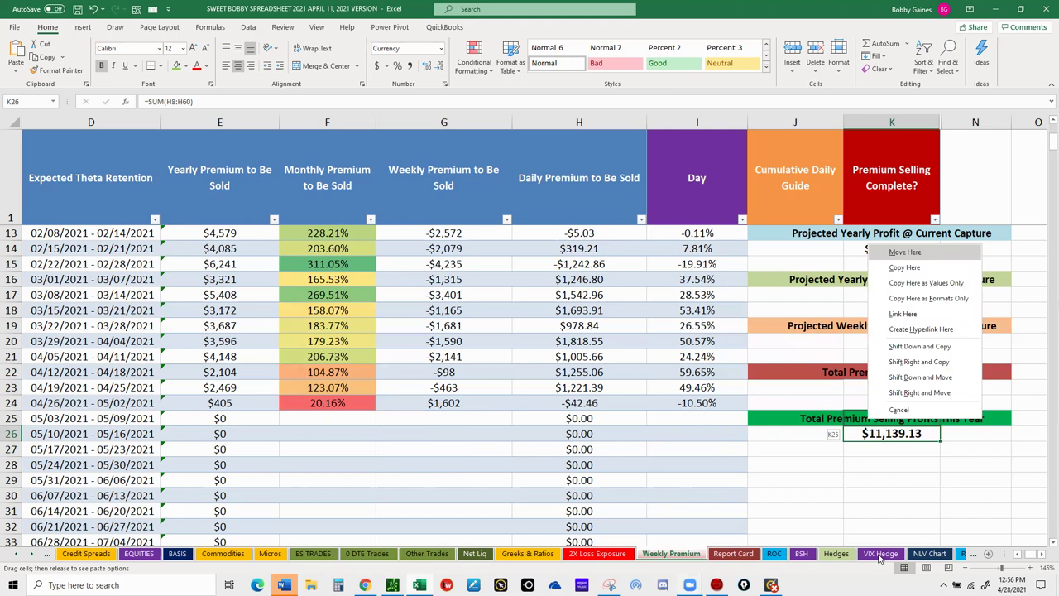
pyautogui.press('Escape')
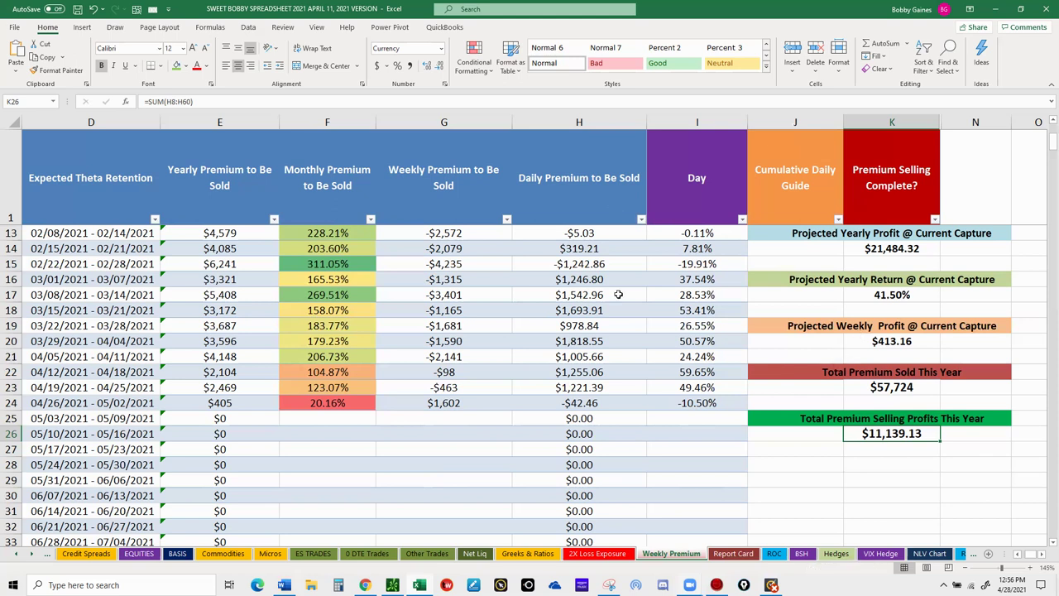
# Step: Switch to thinkorswim and view the account's activity and positions
pyautogui.scroll(1, 618, 294)
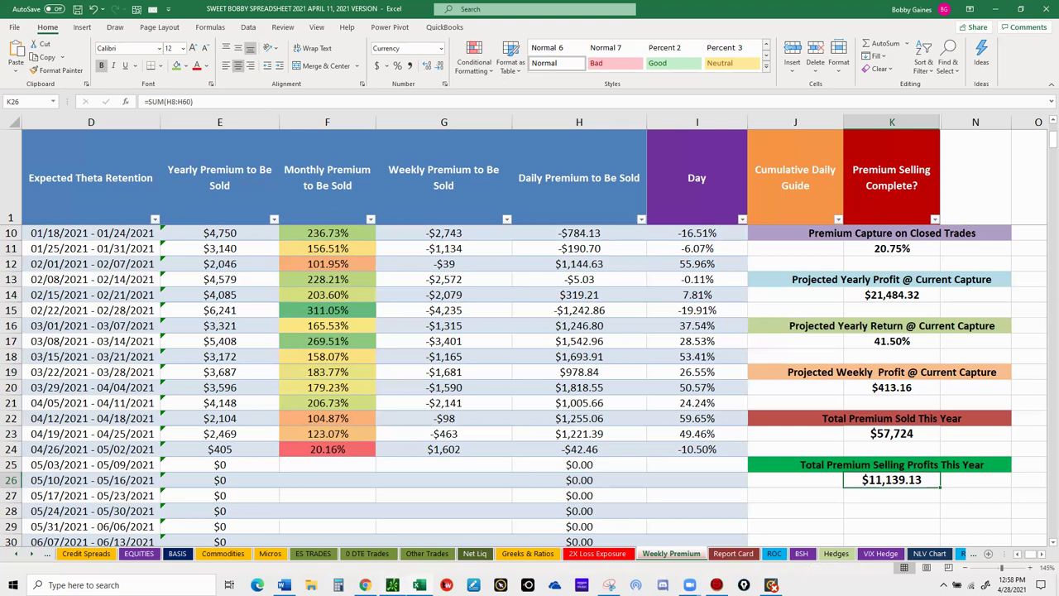
pyautogui.hotkey('alt', 'Tab')
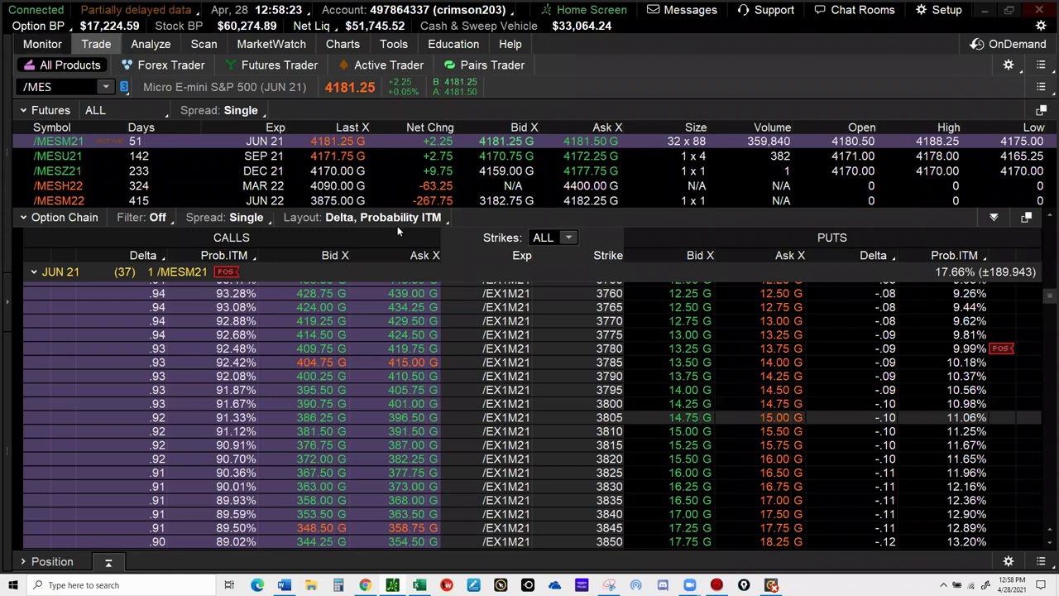
pyautogui.click(39, 45)
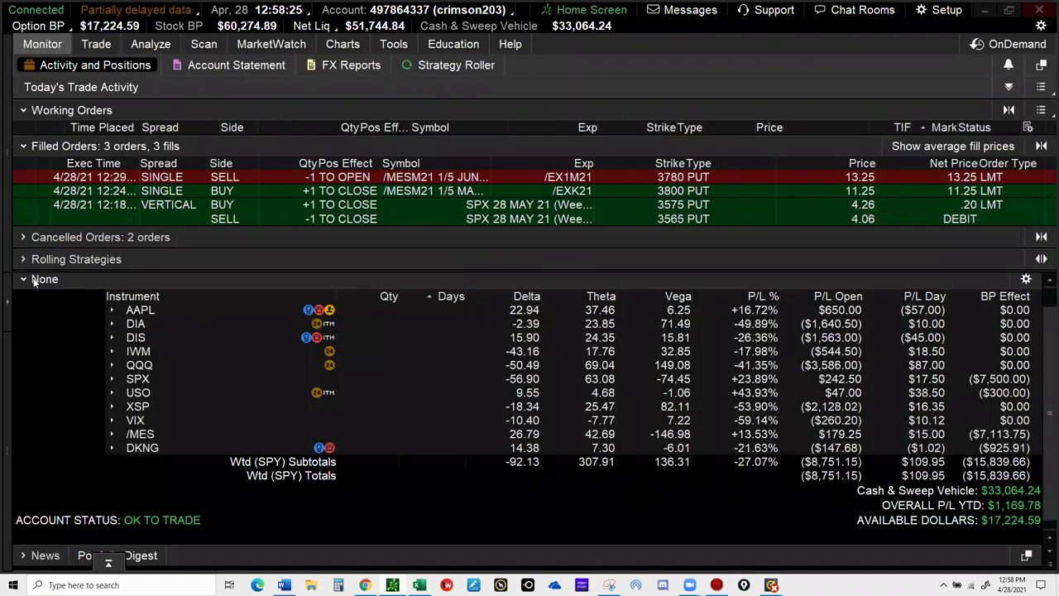